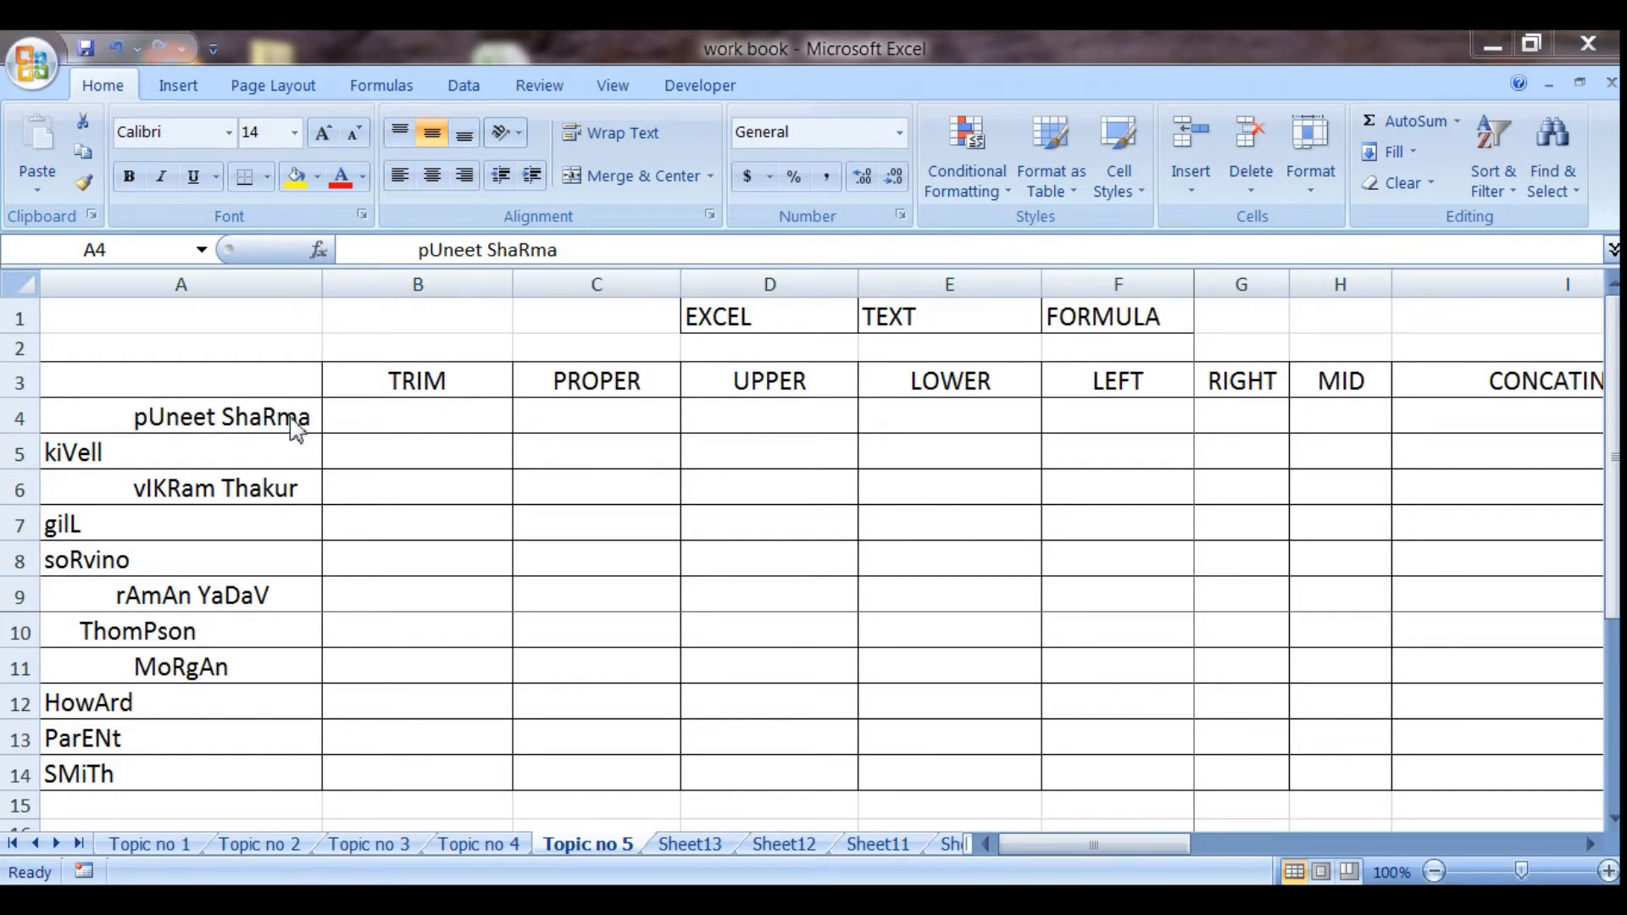
# Enter the formula =TRIM(A4) in cell B4 to strip the extra spaces from the first name
pyautogui.click(383, 421)
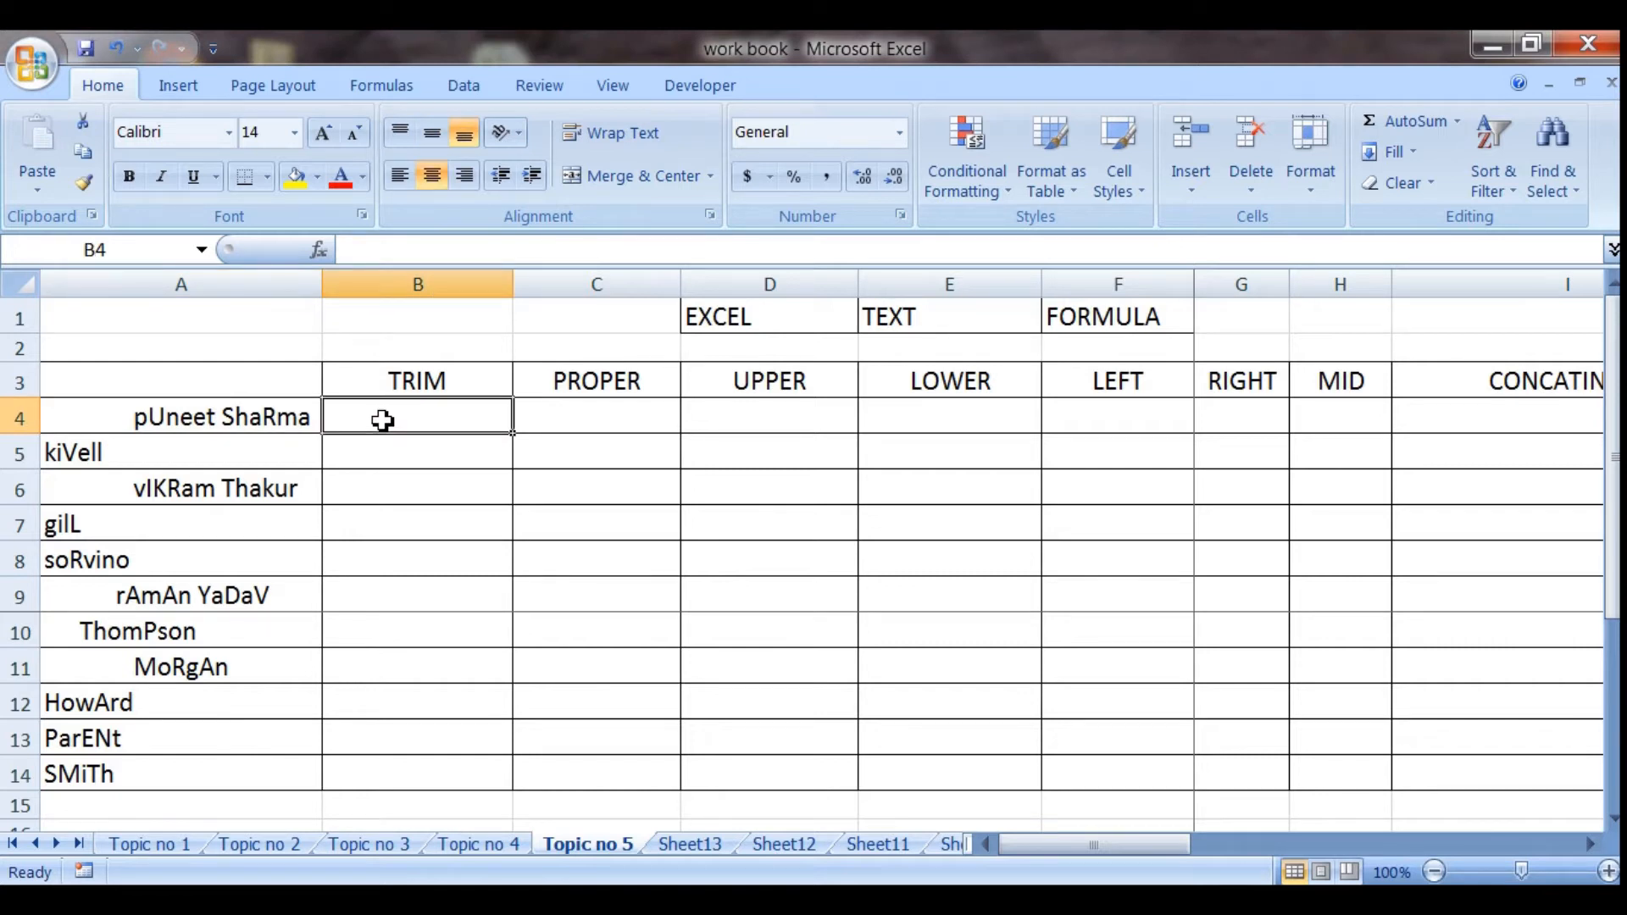
pyautogui.write('=trim')
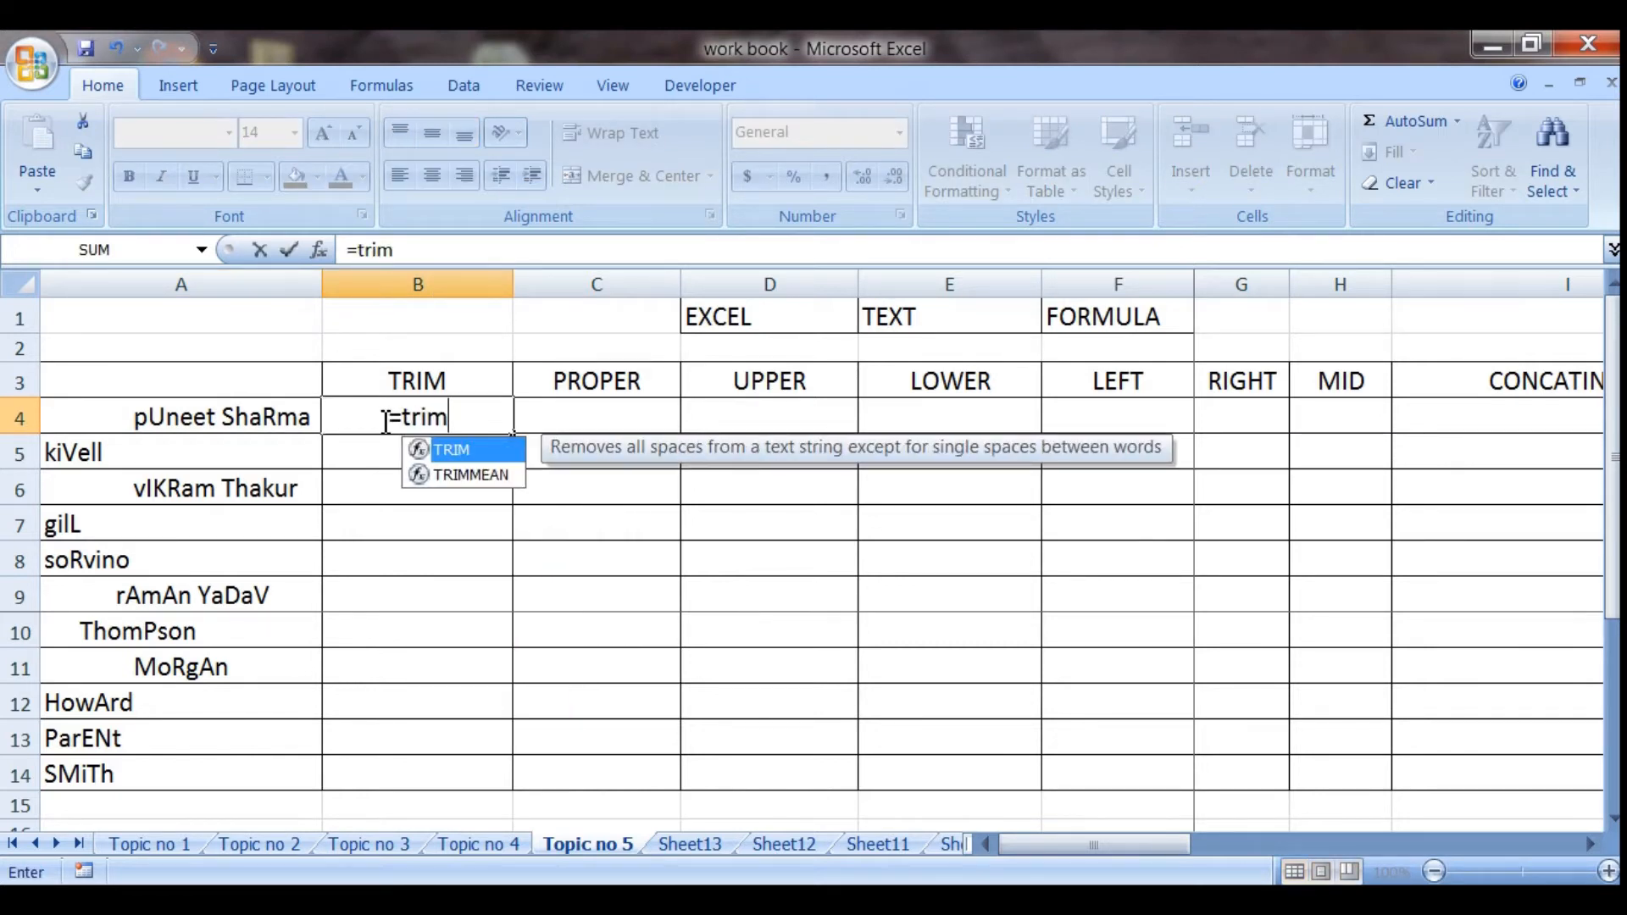
pyautogui.press('Tab')
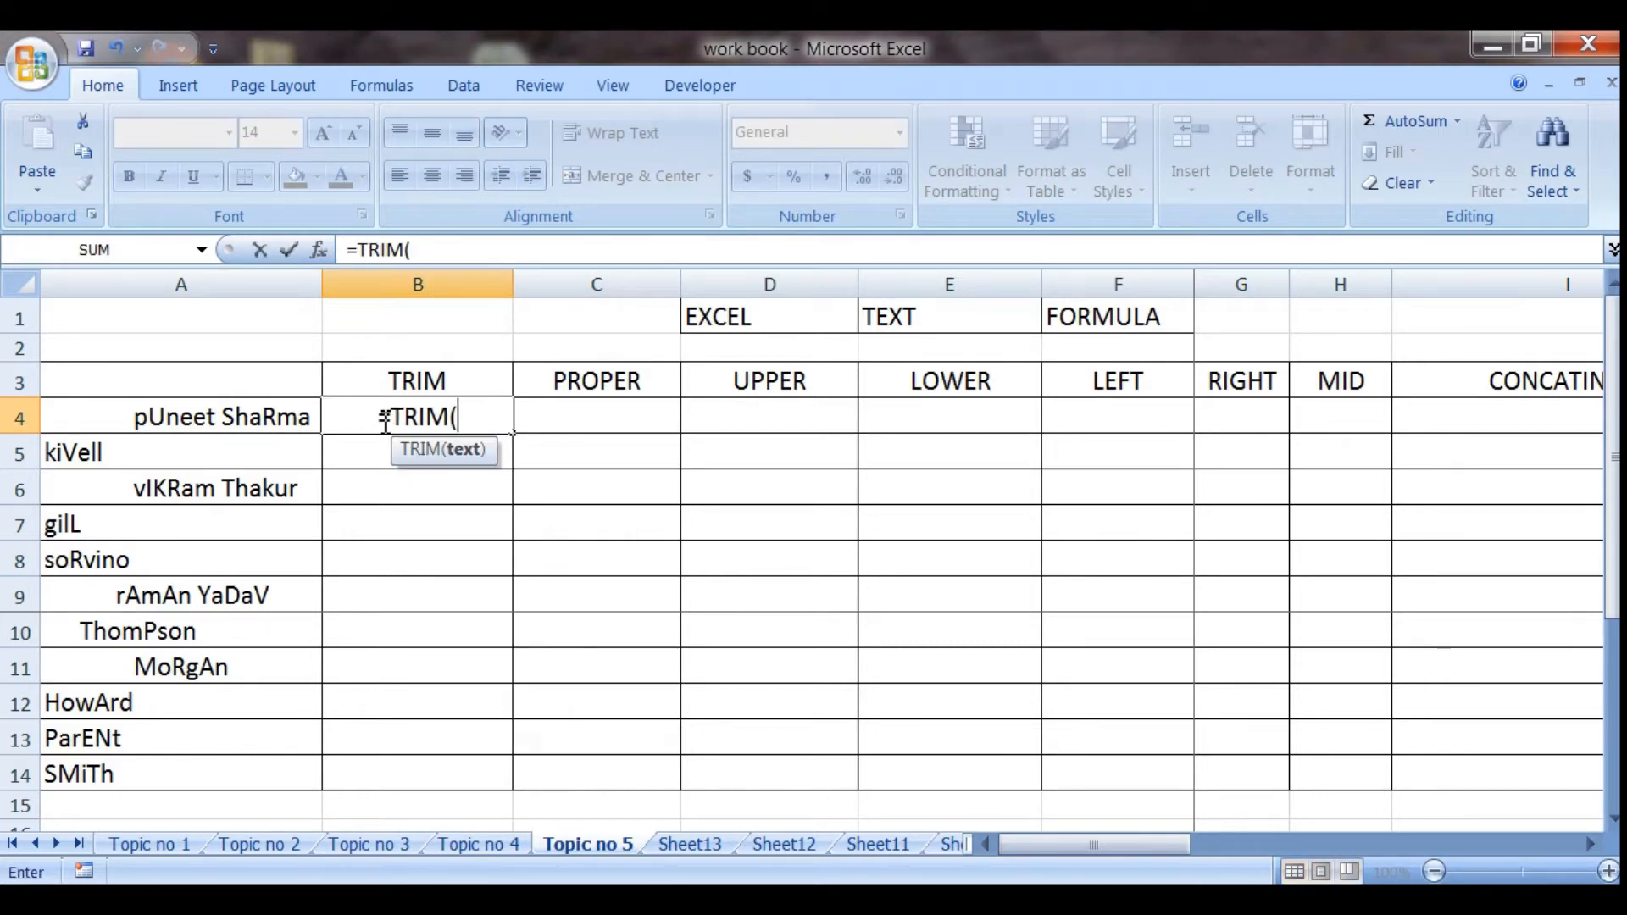
pyautogui.click(166, 428)
pyautogui.write(')')
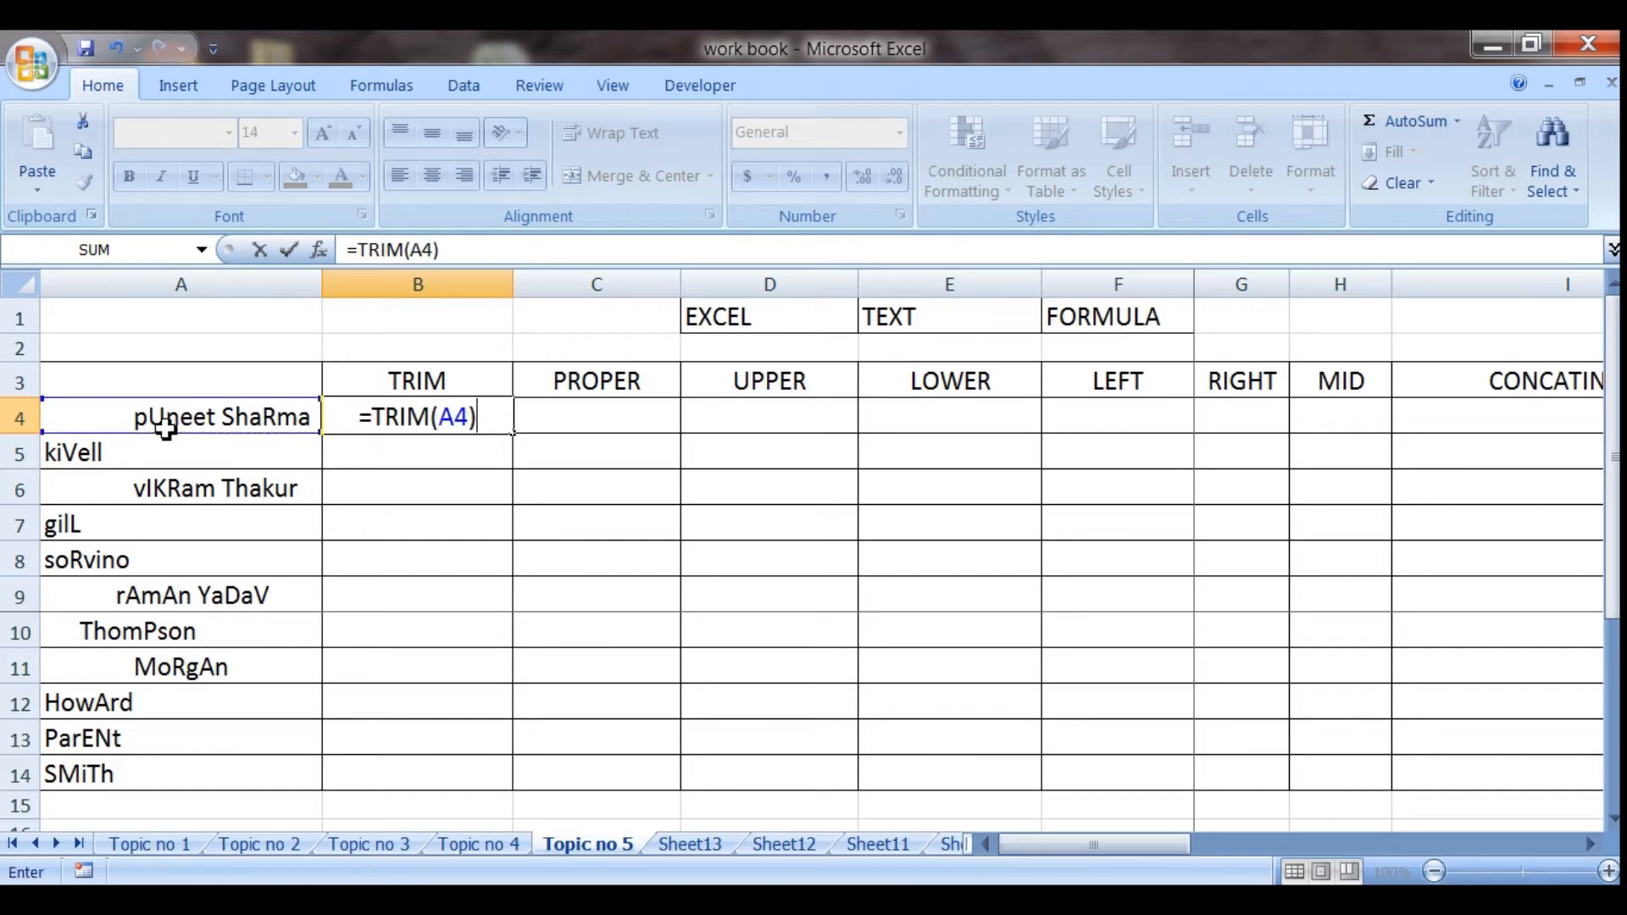
pyautogui.press('Return')
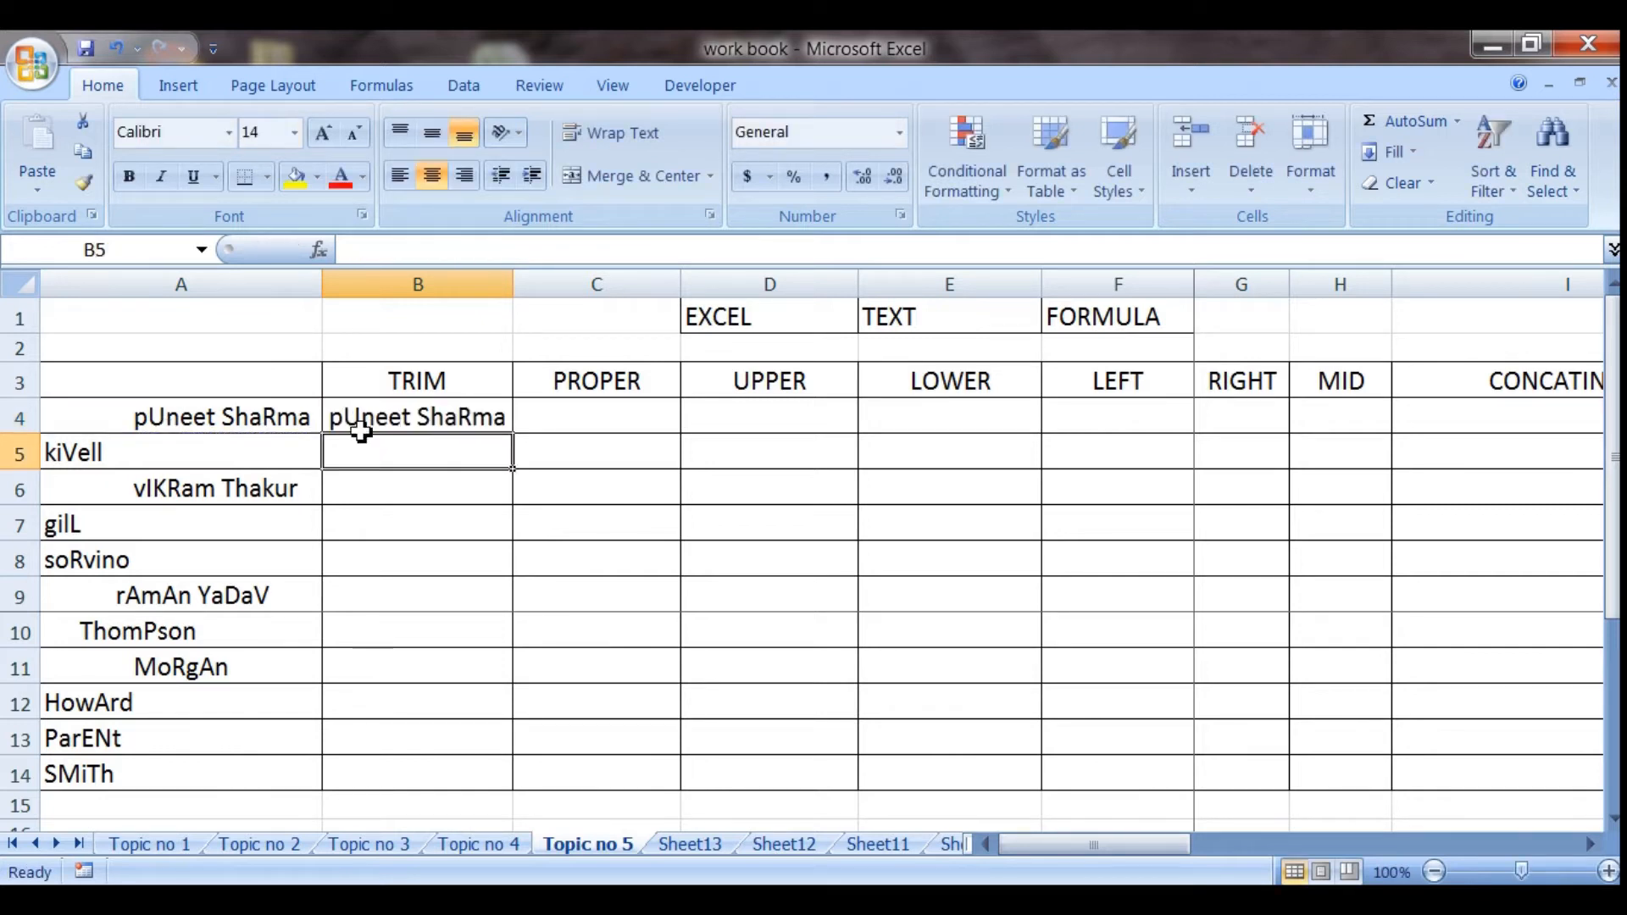
# Copy the TRIM formula from B4 down through B14
pyautogui.click(520, 414)
pyautogui.click(491, 417)
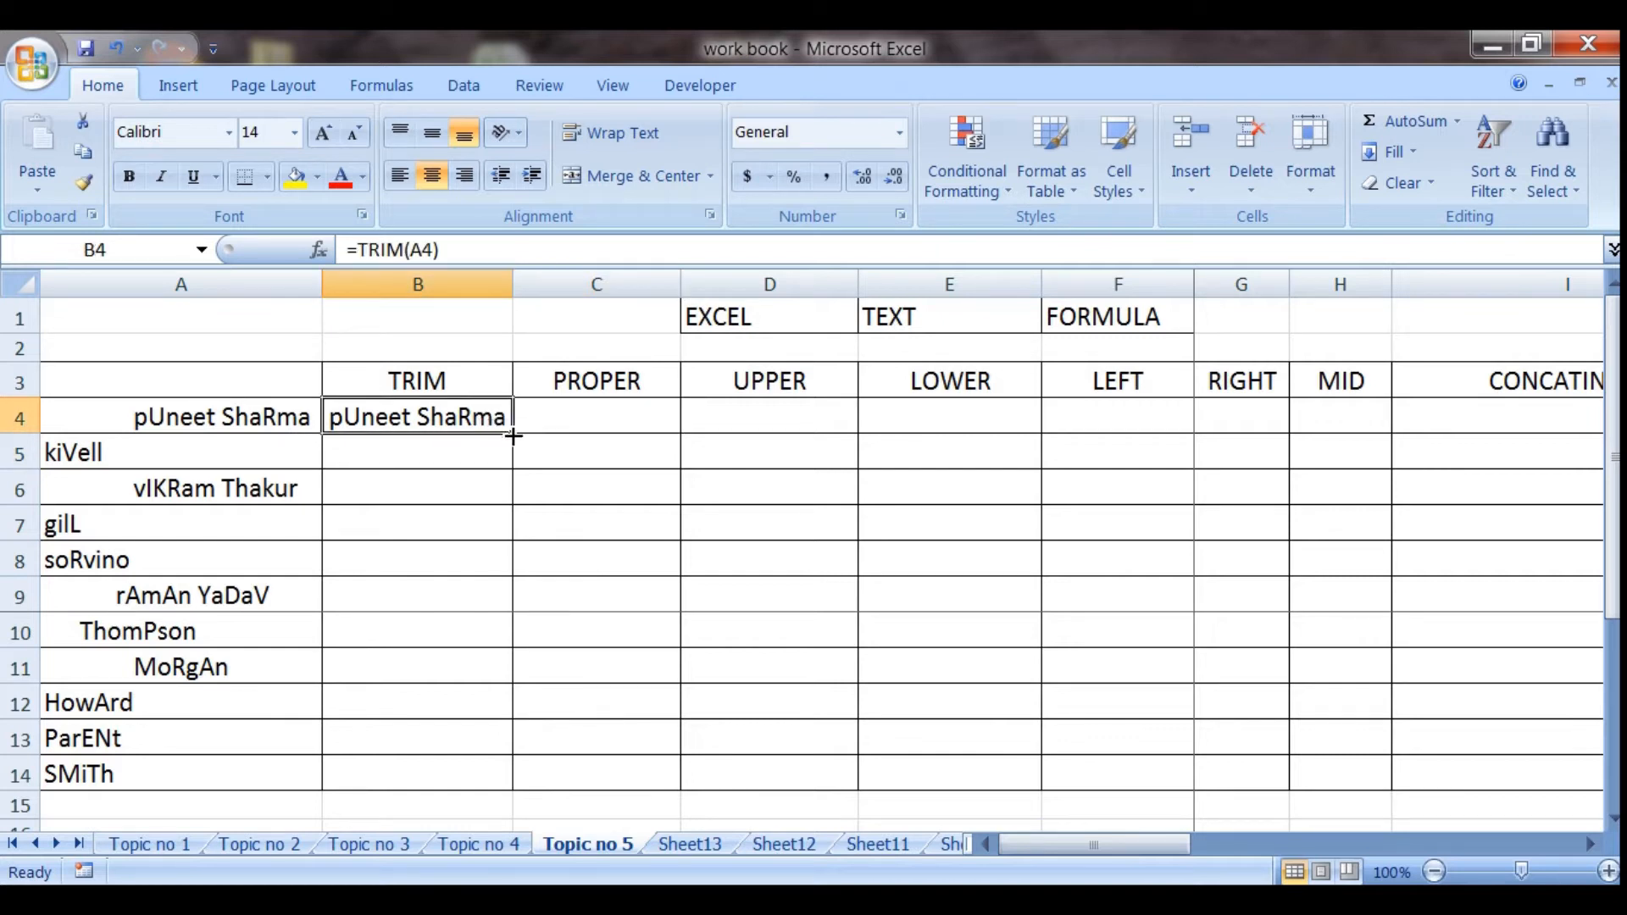
pyautogui.moveTo(513, 436); pyautogui.dragTo(513, 795)
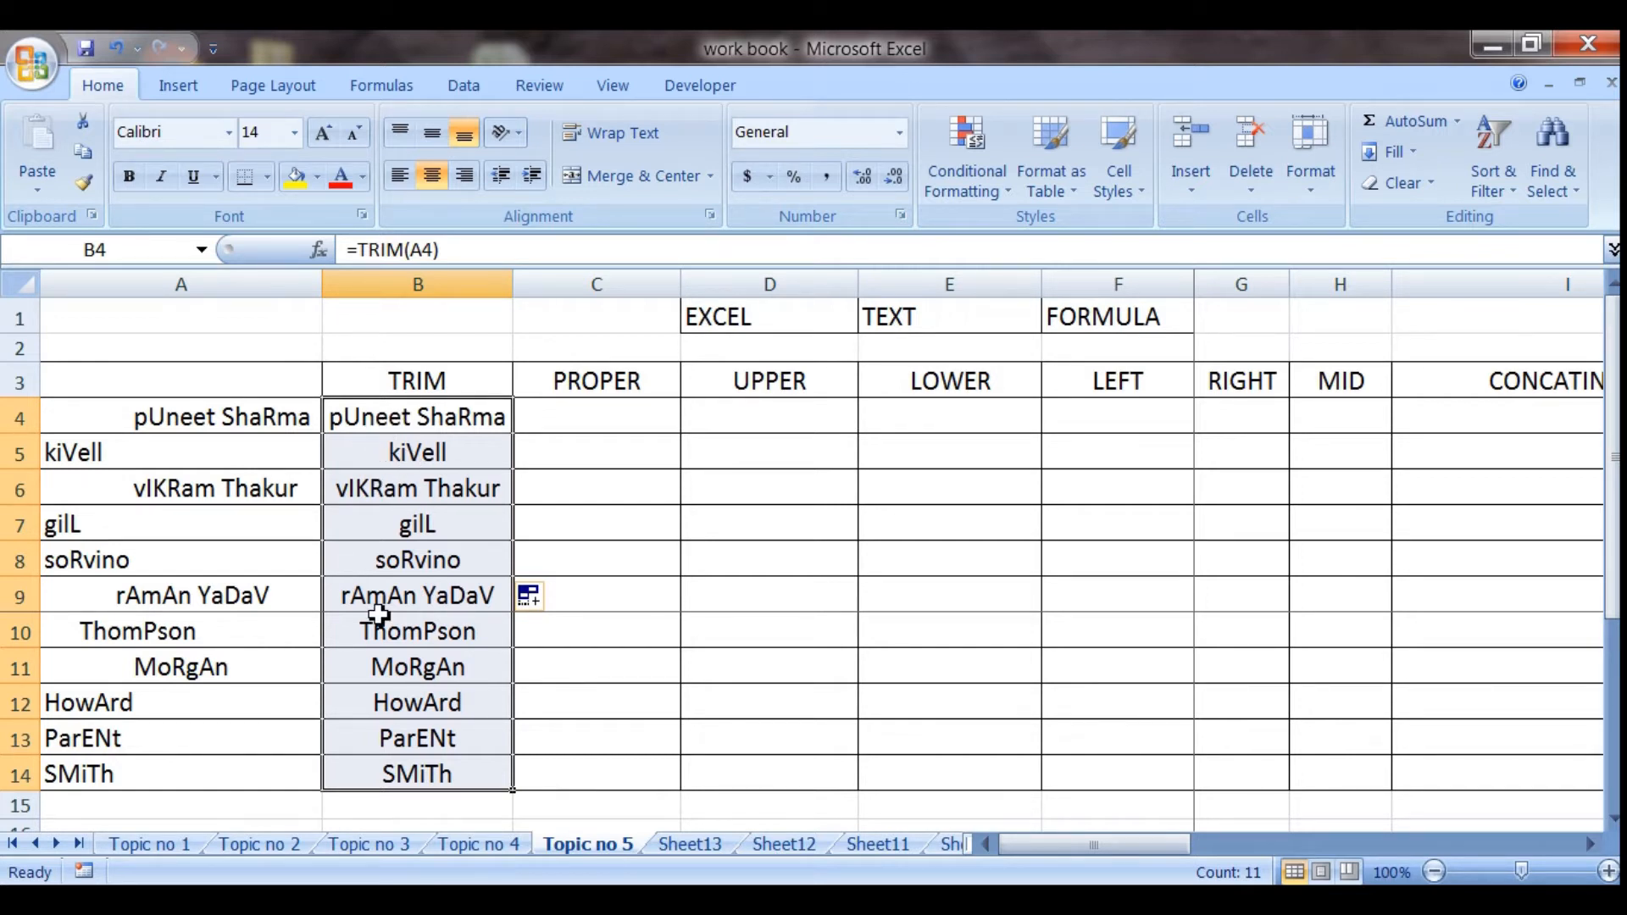
# Enter the formula =PROPER(B4) in cell C4 to capitalise the trimmed name
pyautogui.click(603, 419)
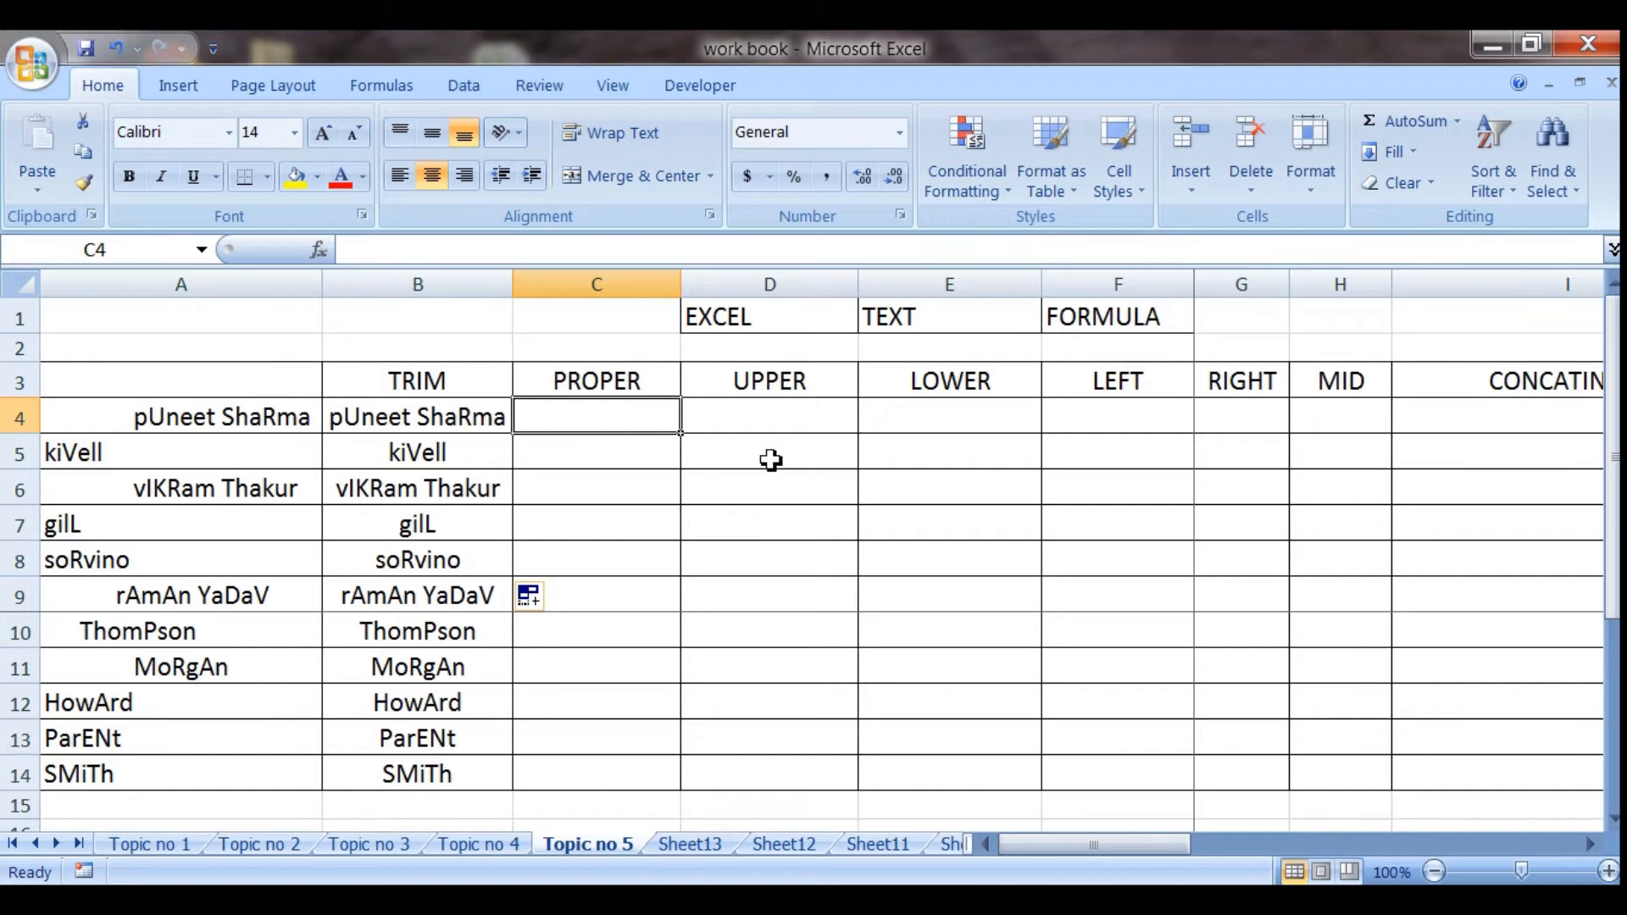
pyautogui.write('=proper')
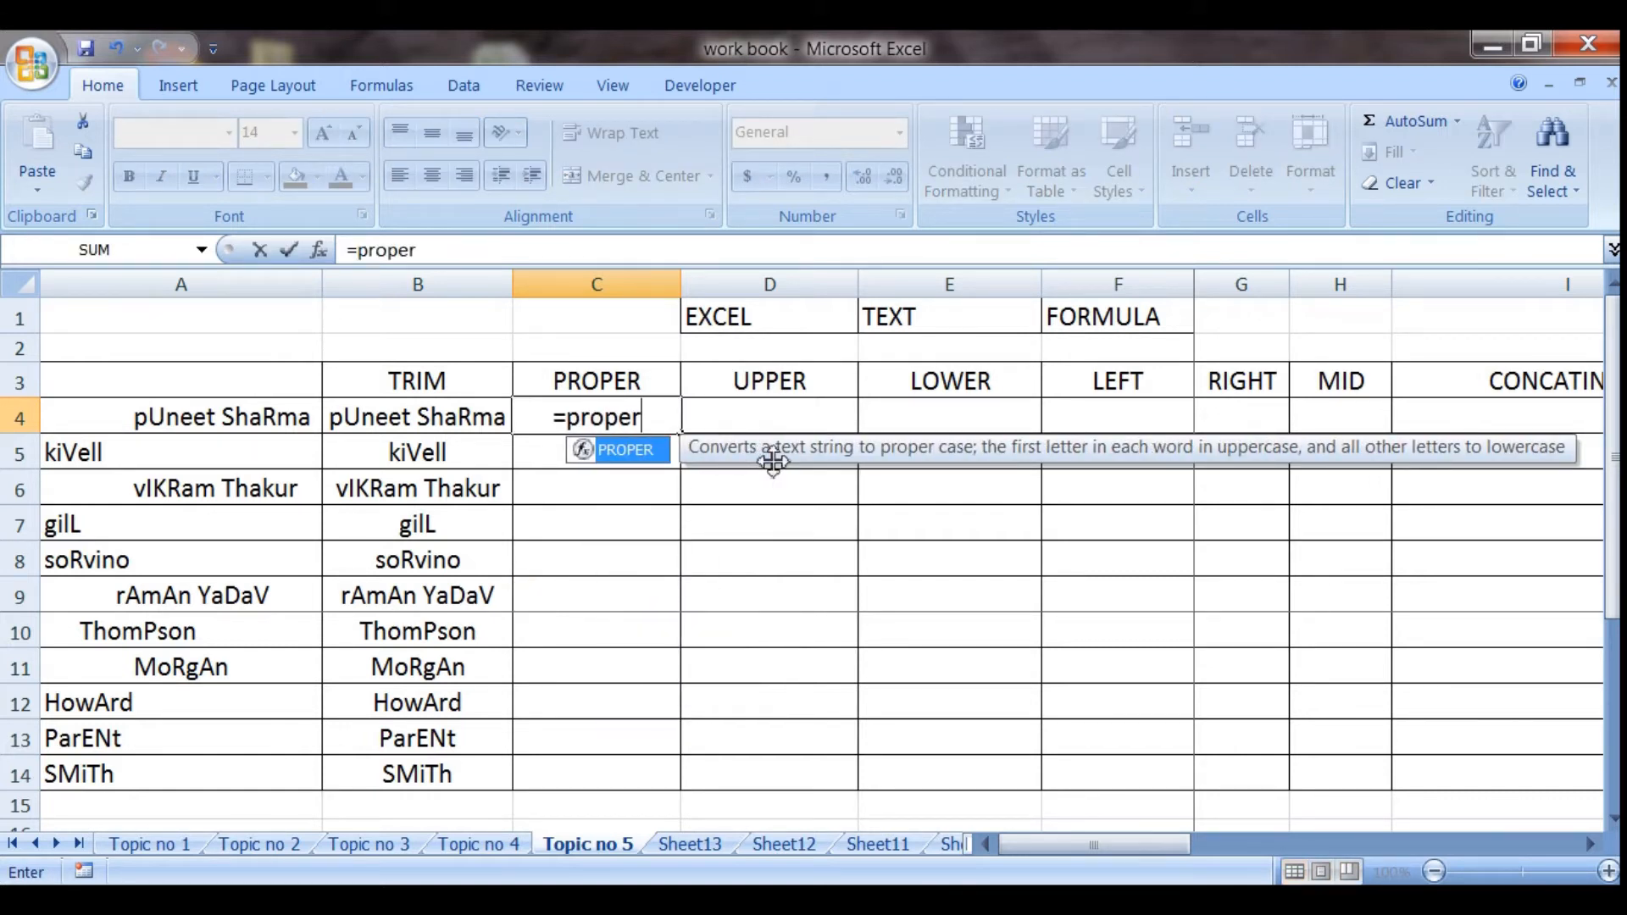
pyautogui.write('(')
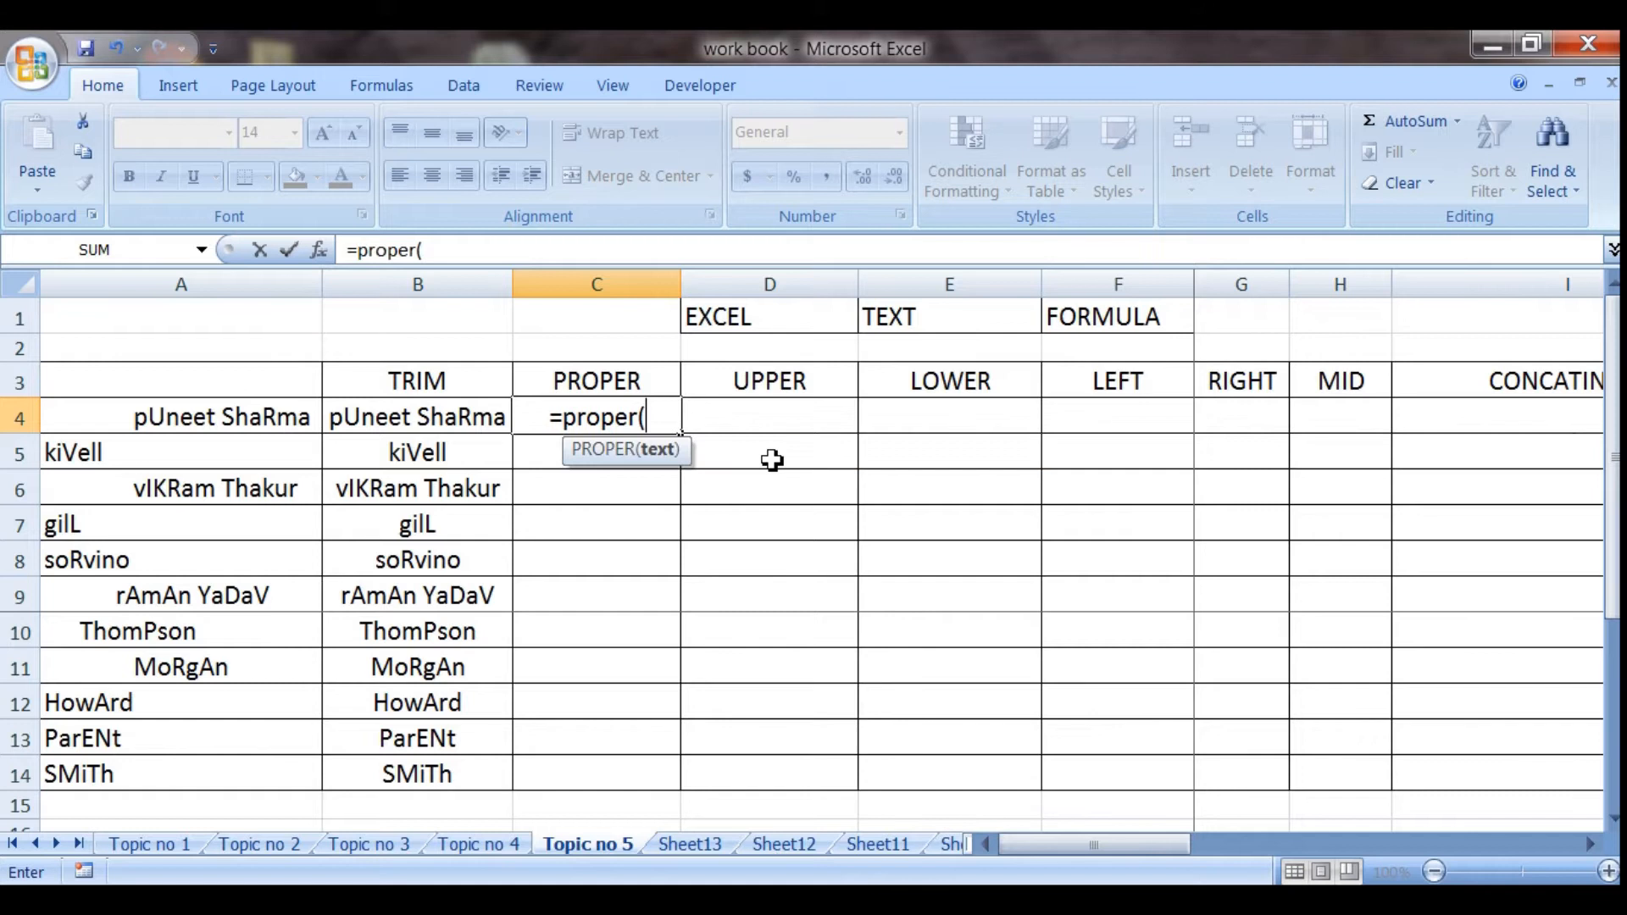
pyautogui.click(485, 424)
pyautogui.write(')')
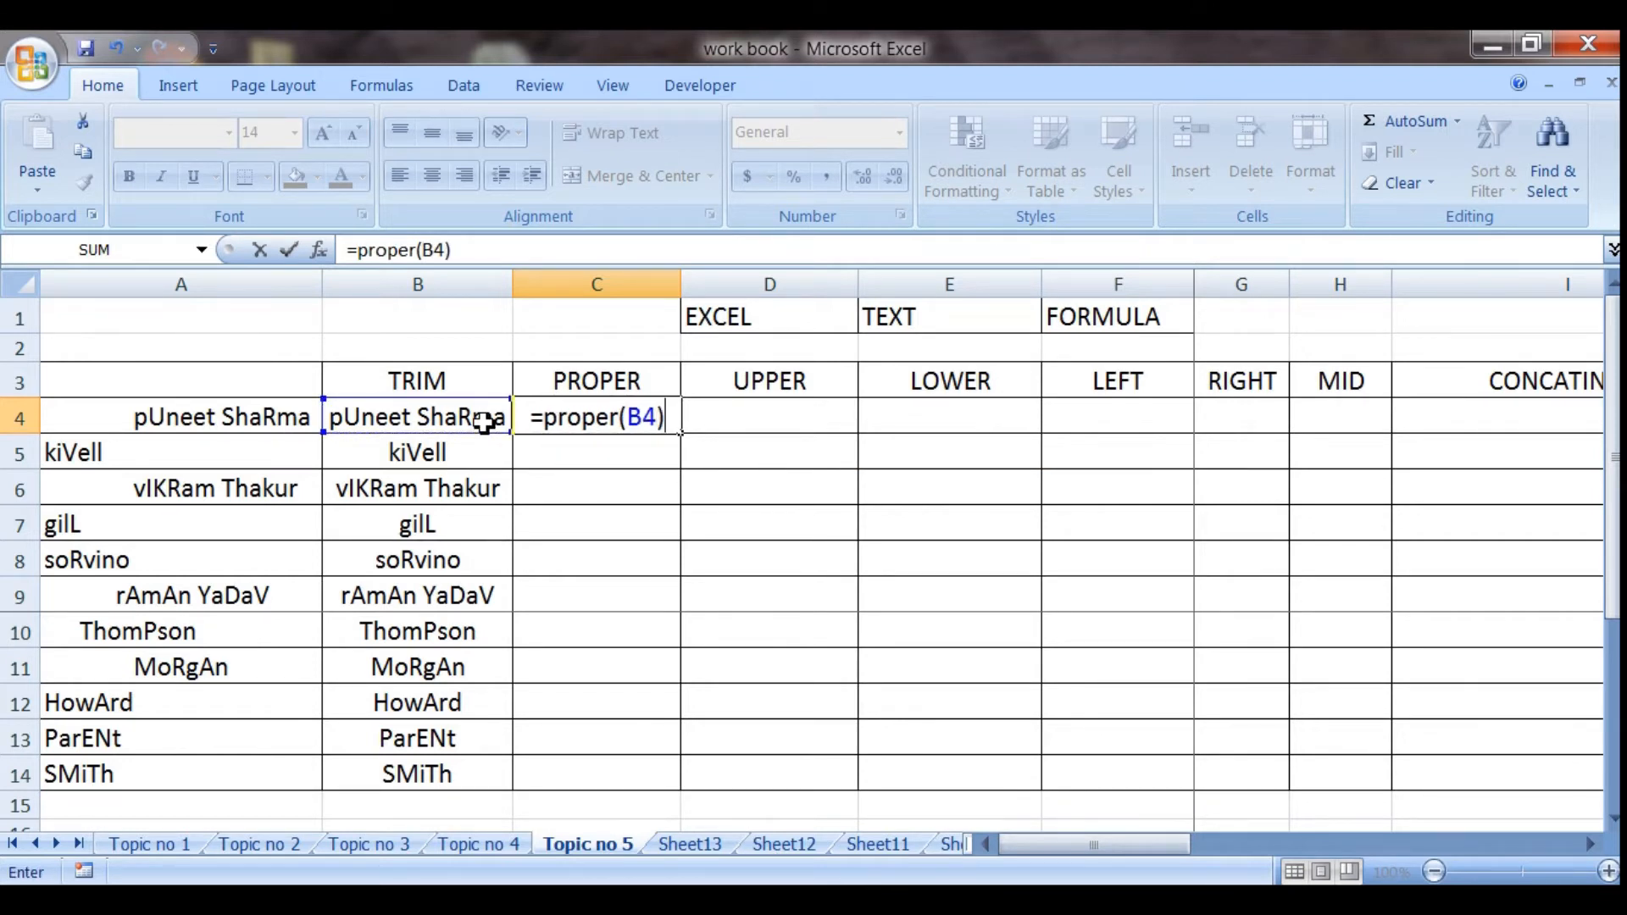
pyautogui.press('Return')
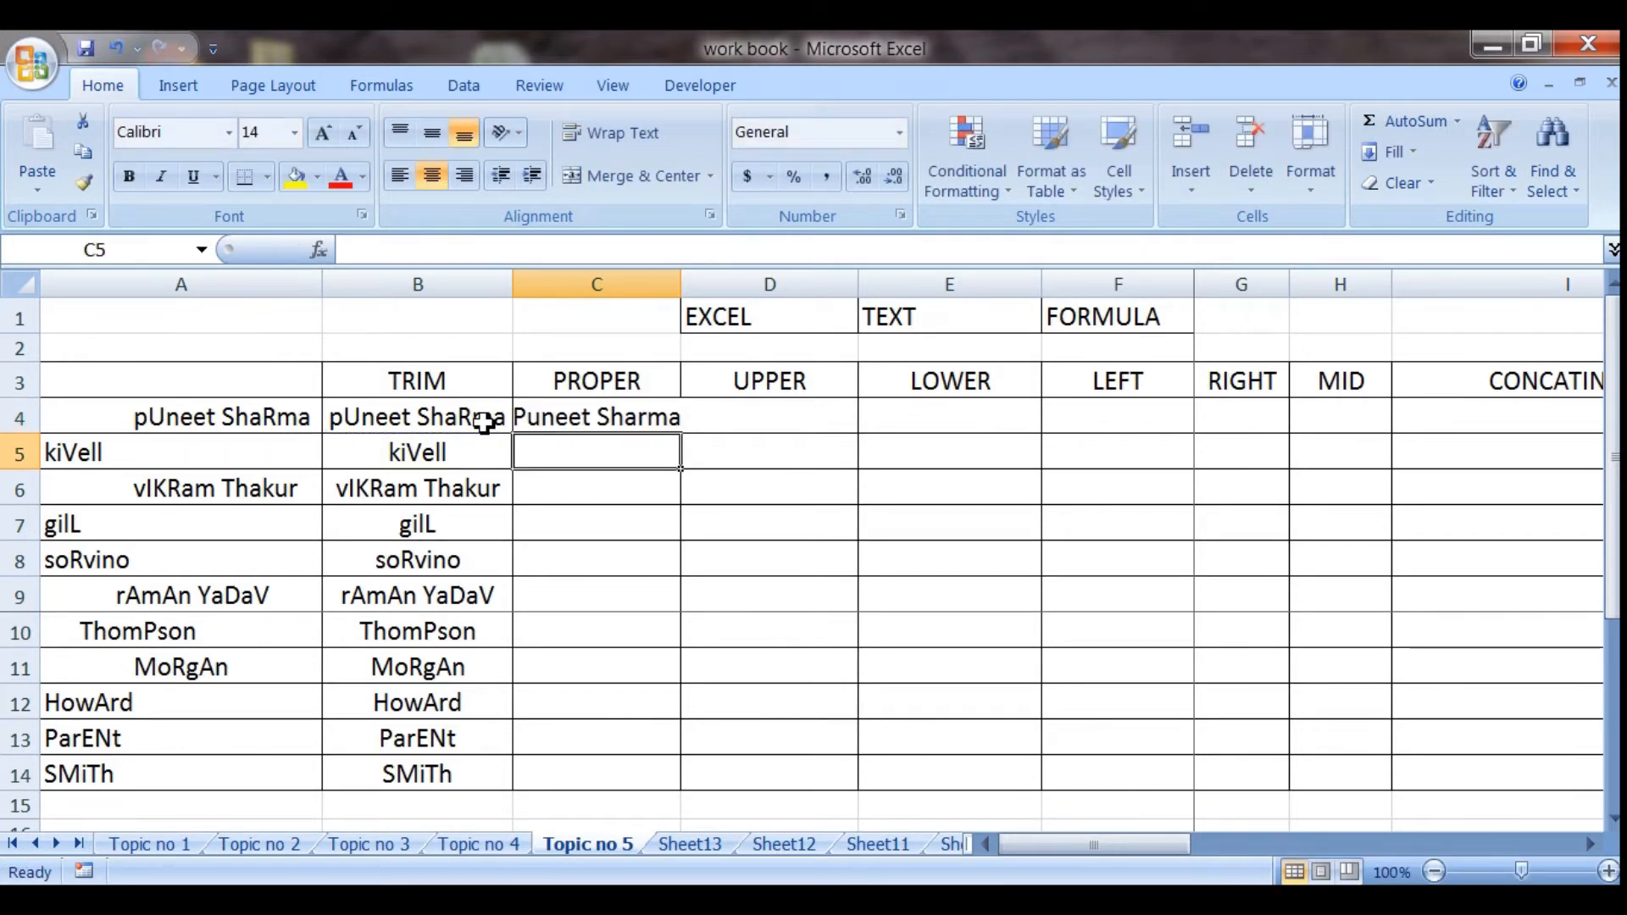
# Fit column C to its contents and copy the PROPER formula from C4 down through C14
pyautogui.doubleClick(683, 292)
pyautogui.click(603, 534)
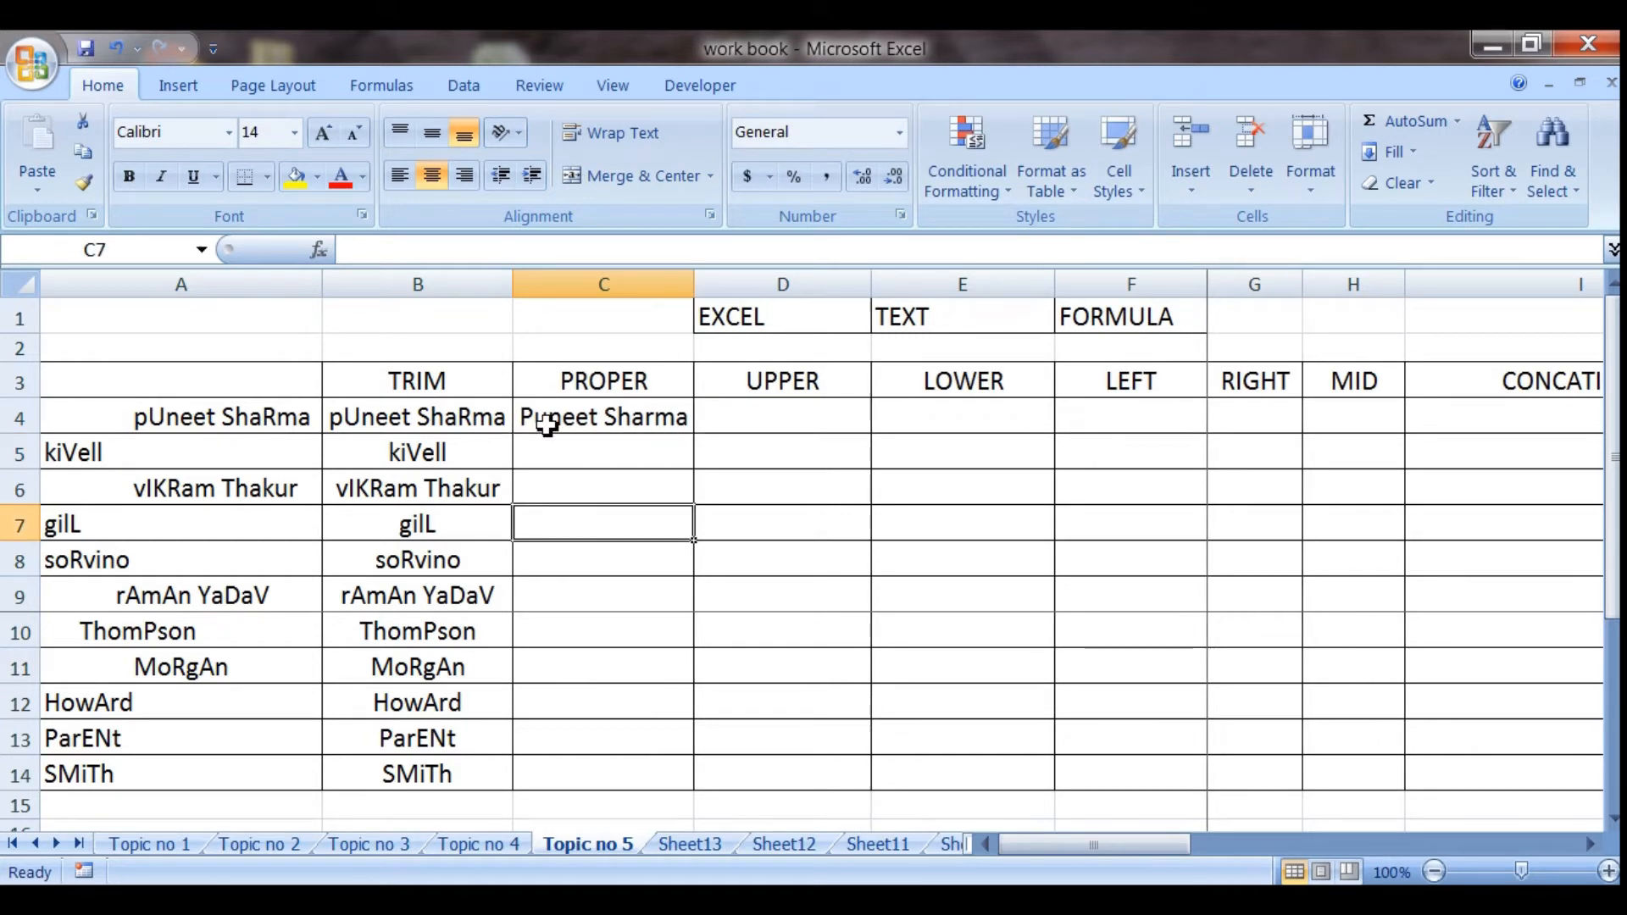
pyautogui.click(635, 421)
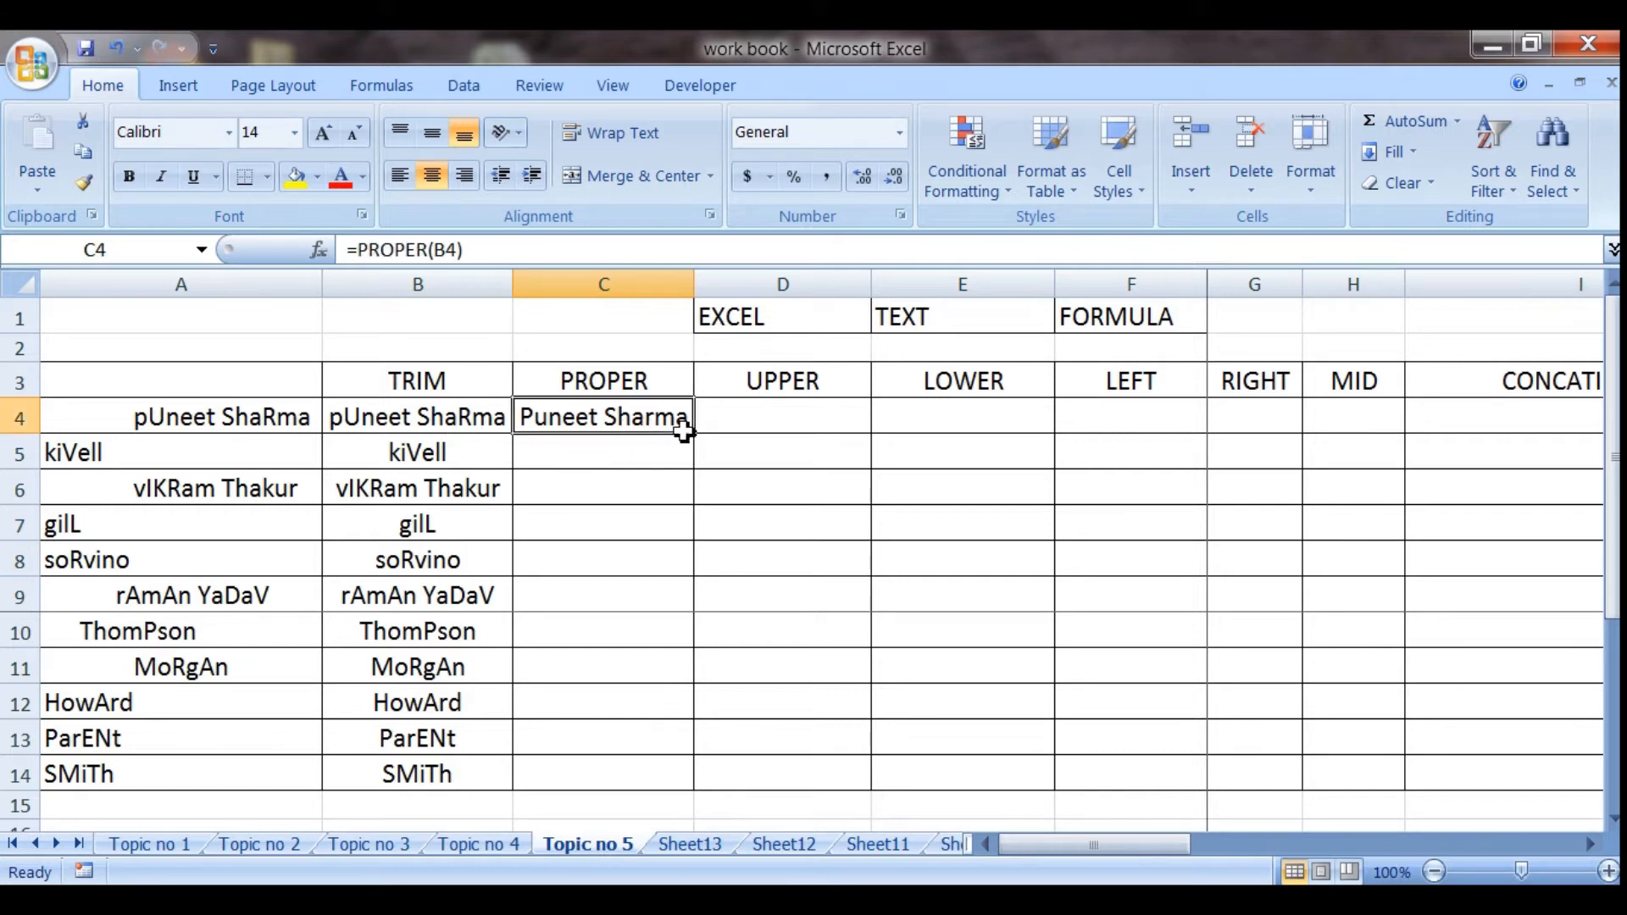
pyautogui.moveTo(697, 435); pyautogui.dragTo(689, 791)
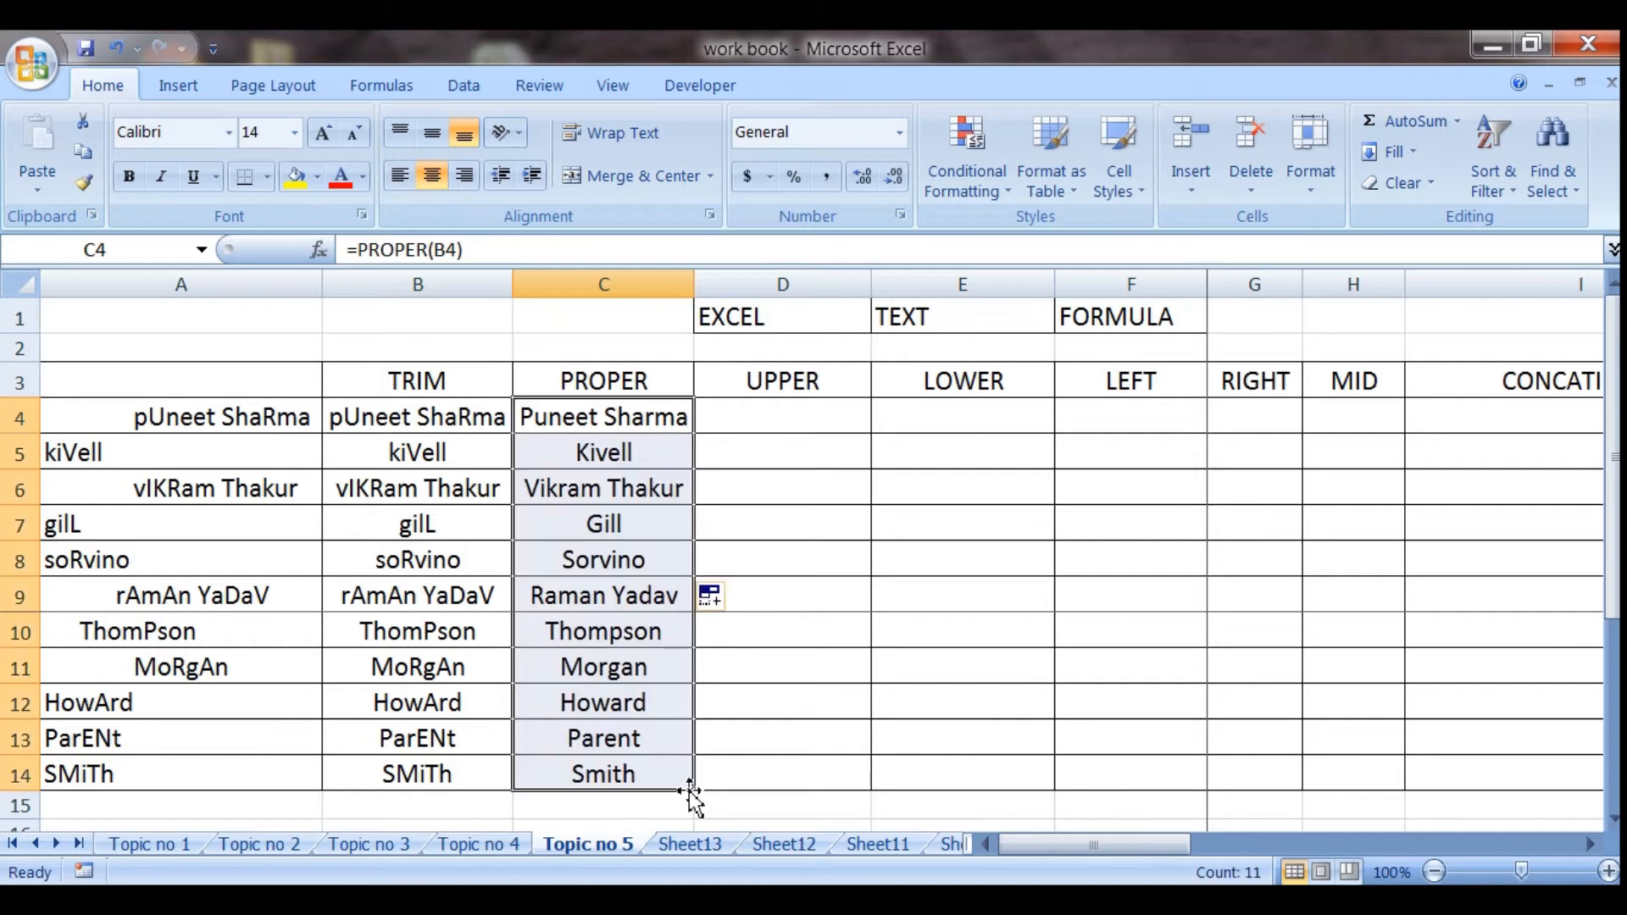
pyautogui.click(566, 627)
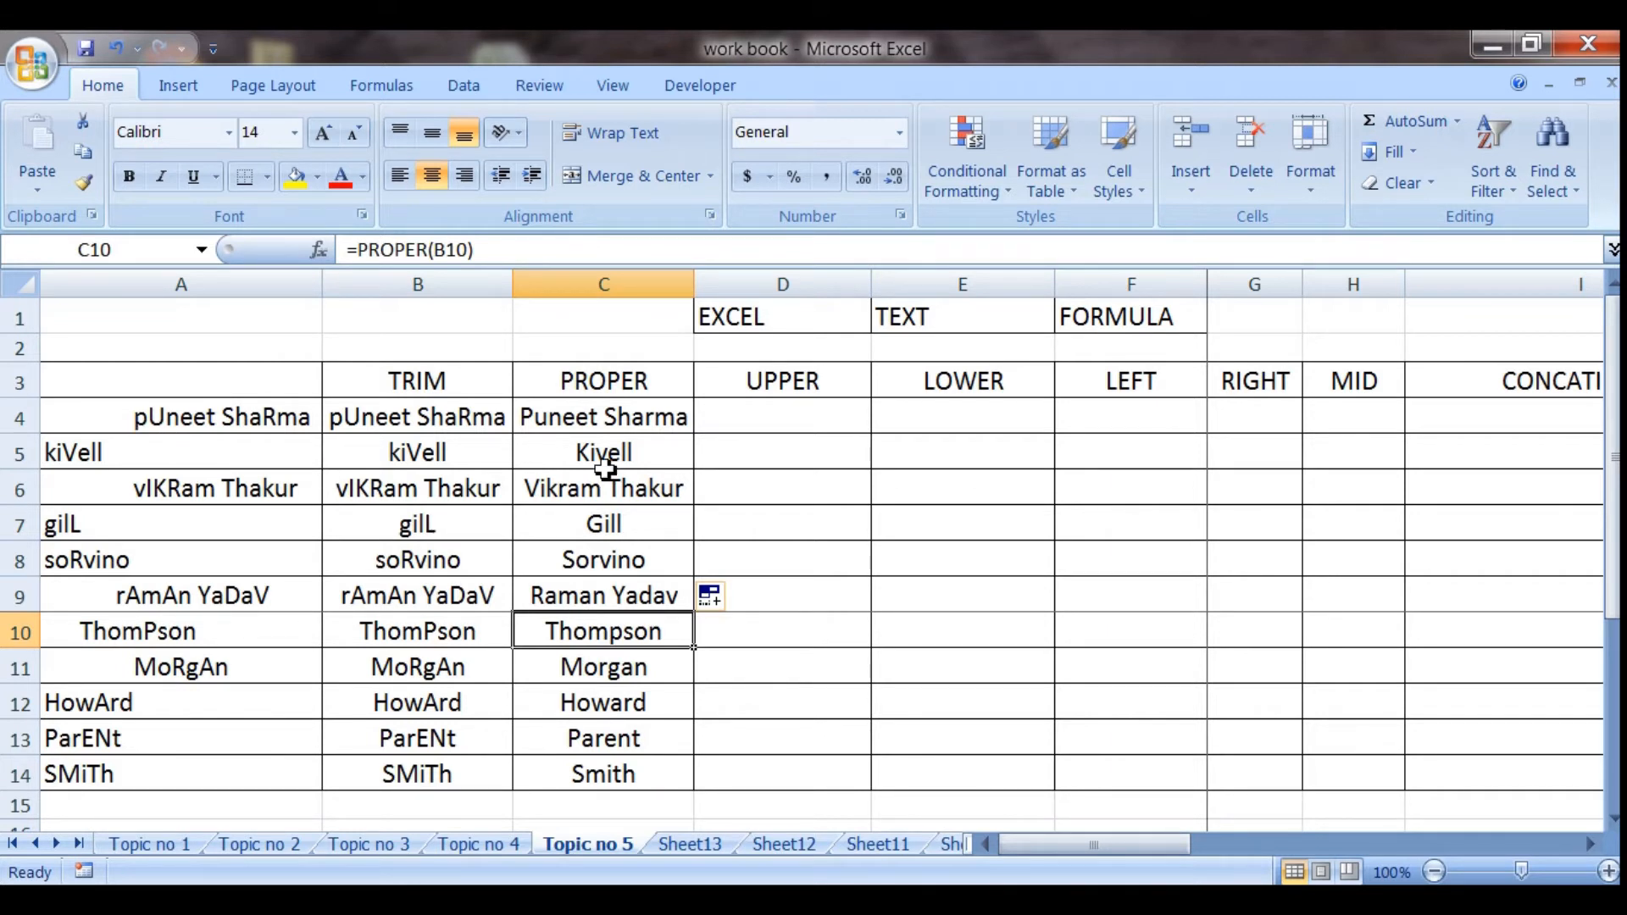
pyautogui.doubleClick(695, 282)
# Enter the formula =UPPER(C4) in cell D4 to convert the name to capital letters
pyautogui.click(754, 418)
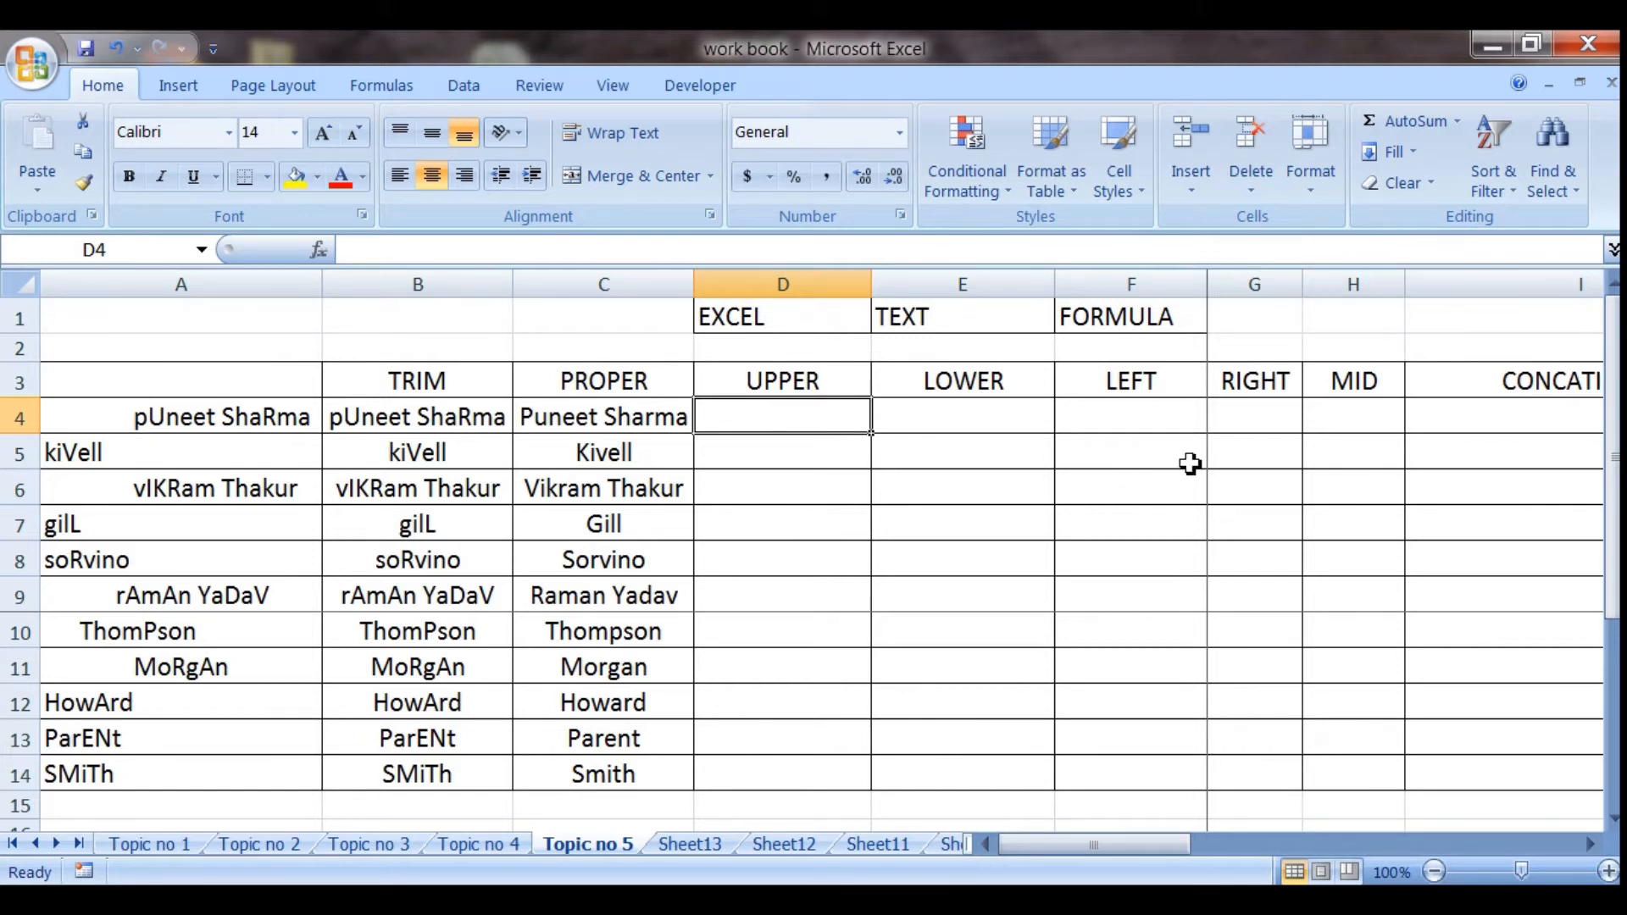
pyautogui.write('=upper')
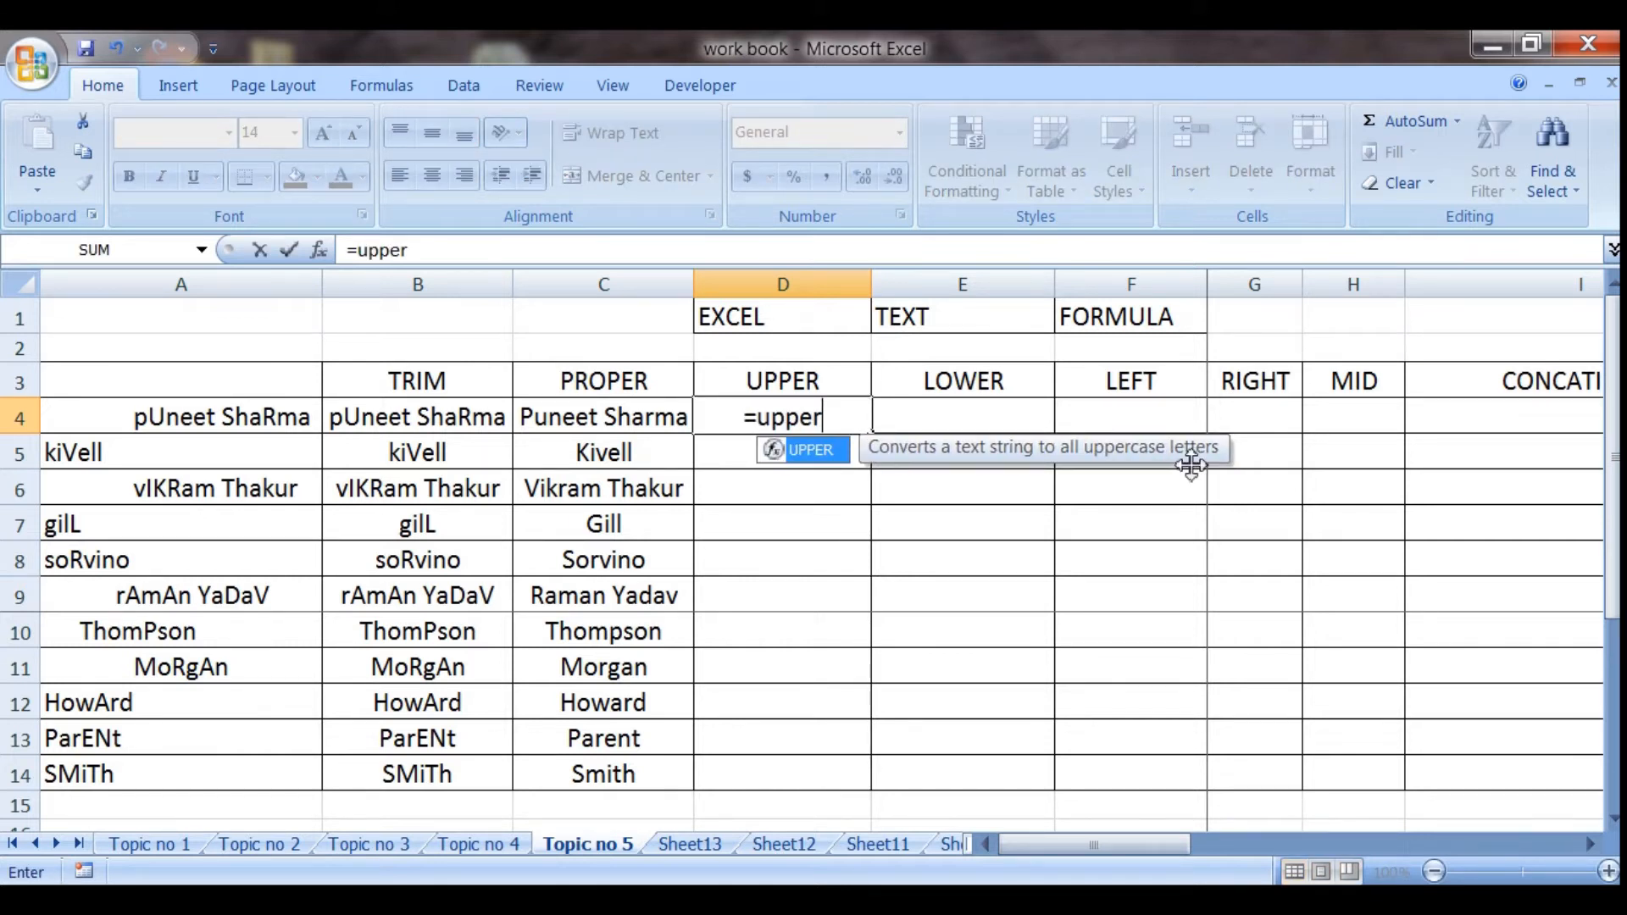
pyautogui.write('9')
pyautogui.press('BackSpace')
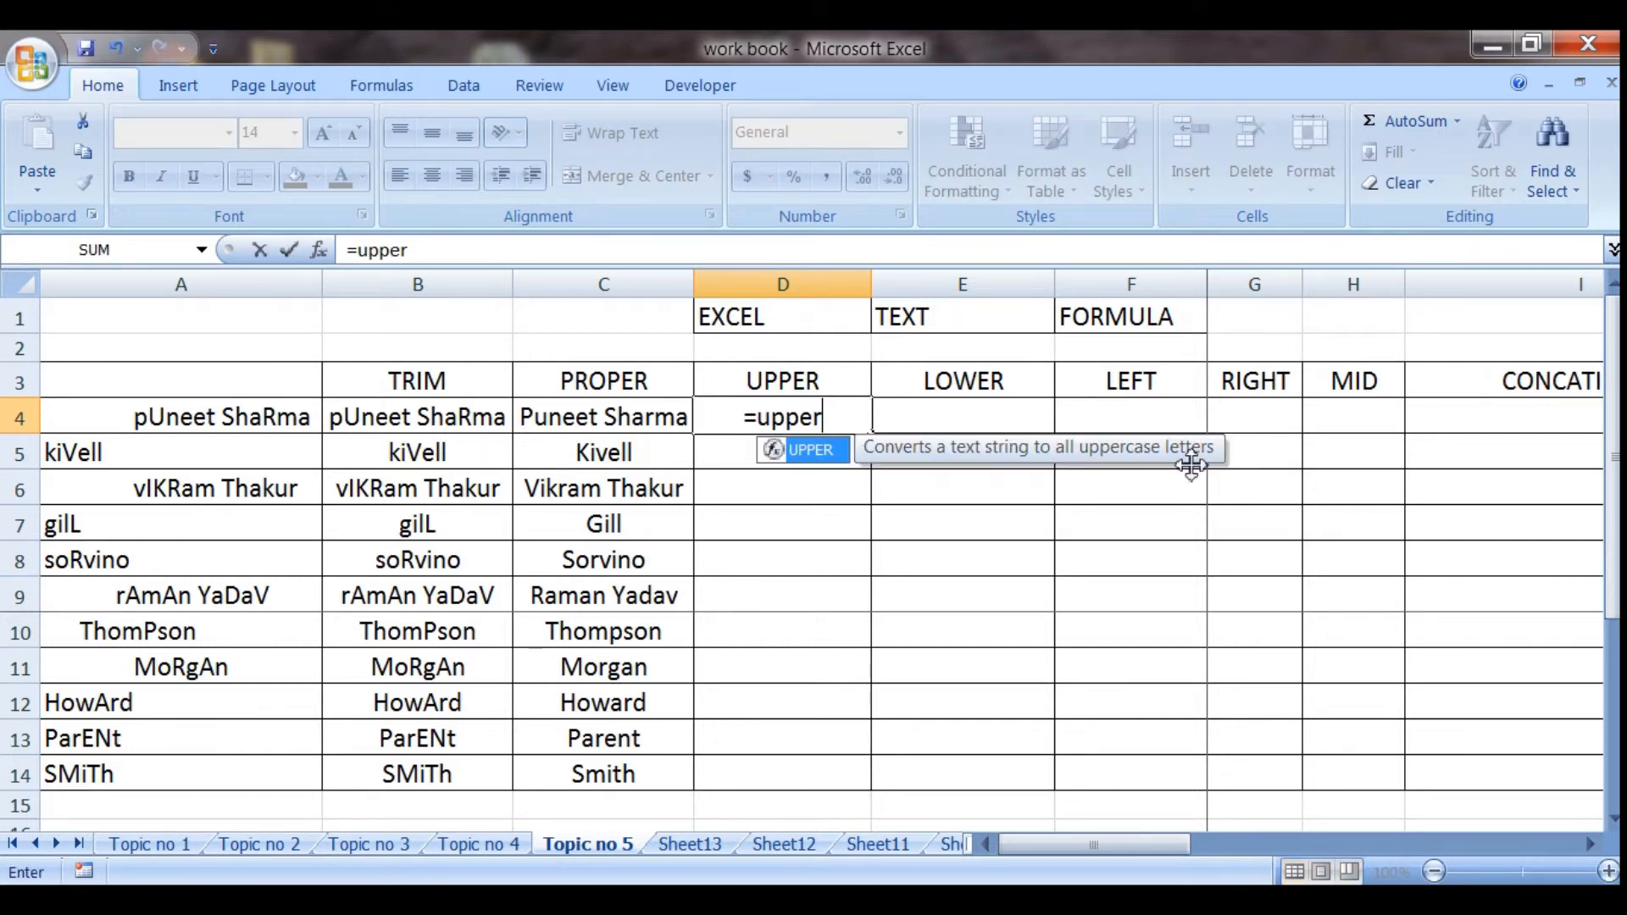
pyautogui.write('(')
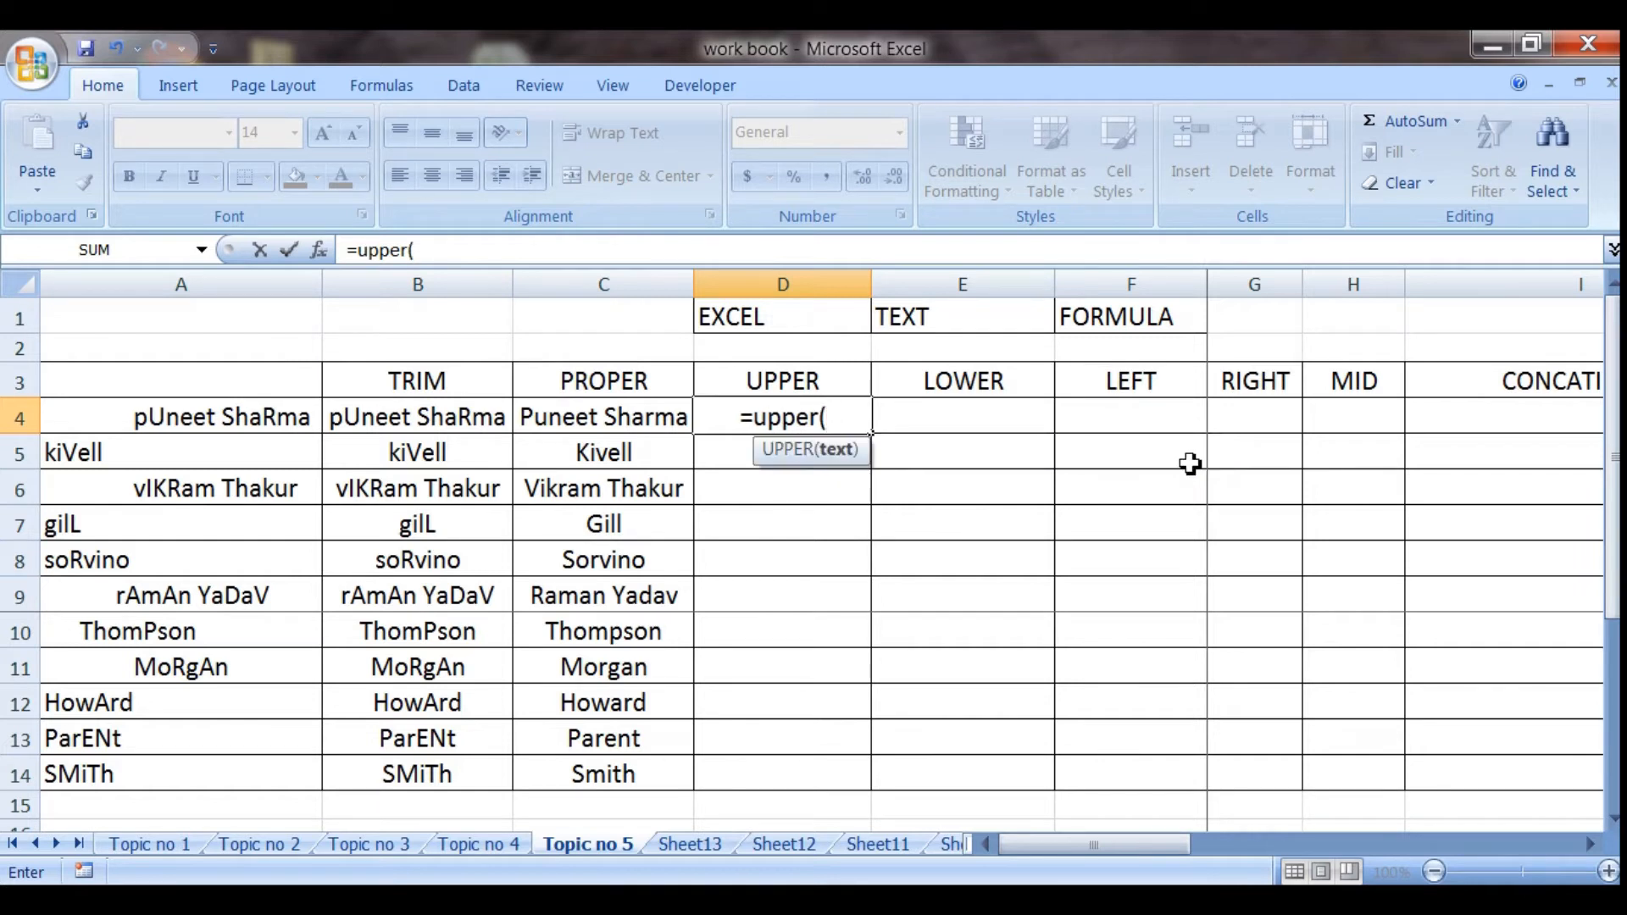
pyautogui.click(599, 416)
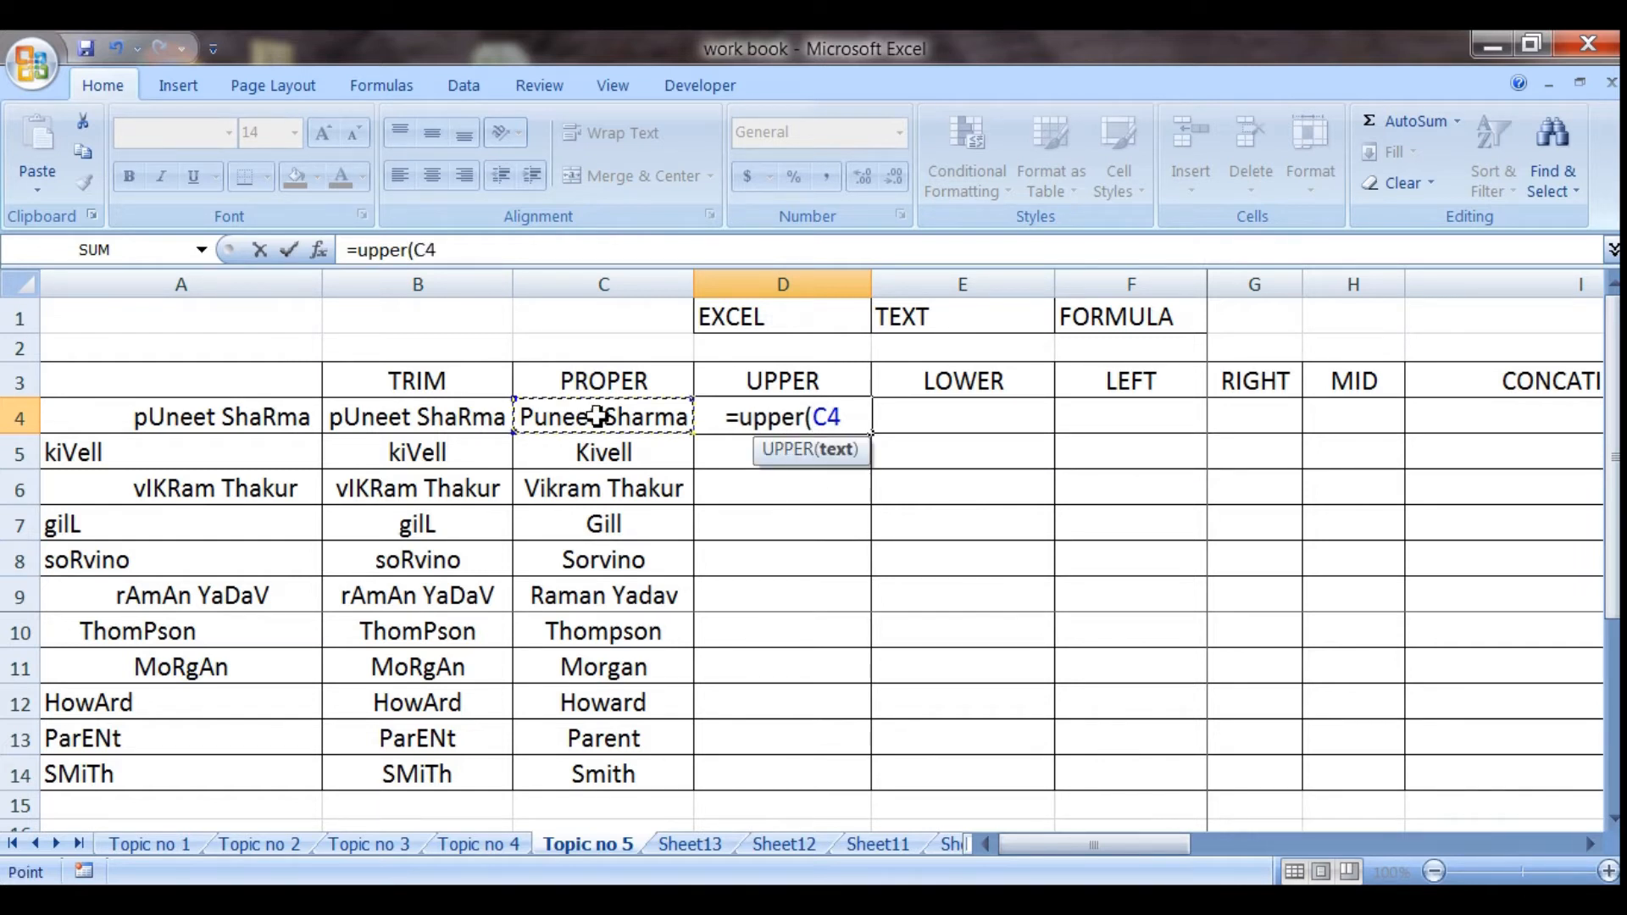
pyautogui.write(')')
pyautogui.press('Return')
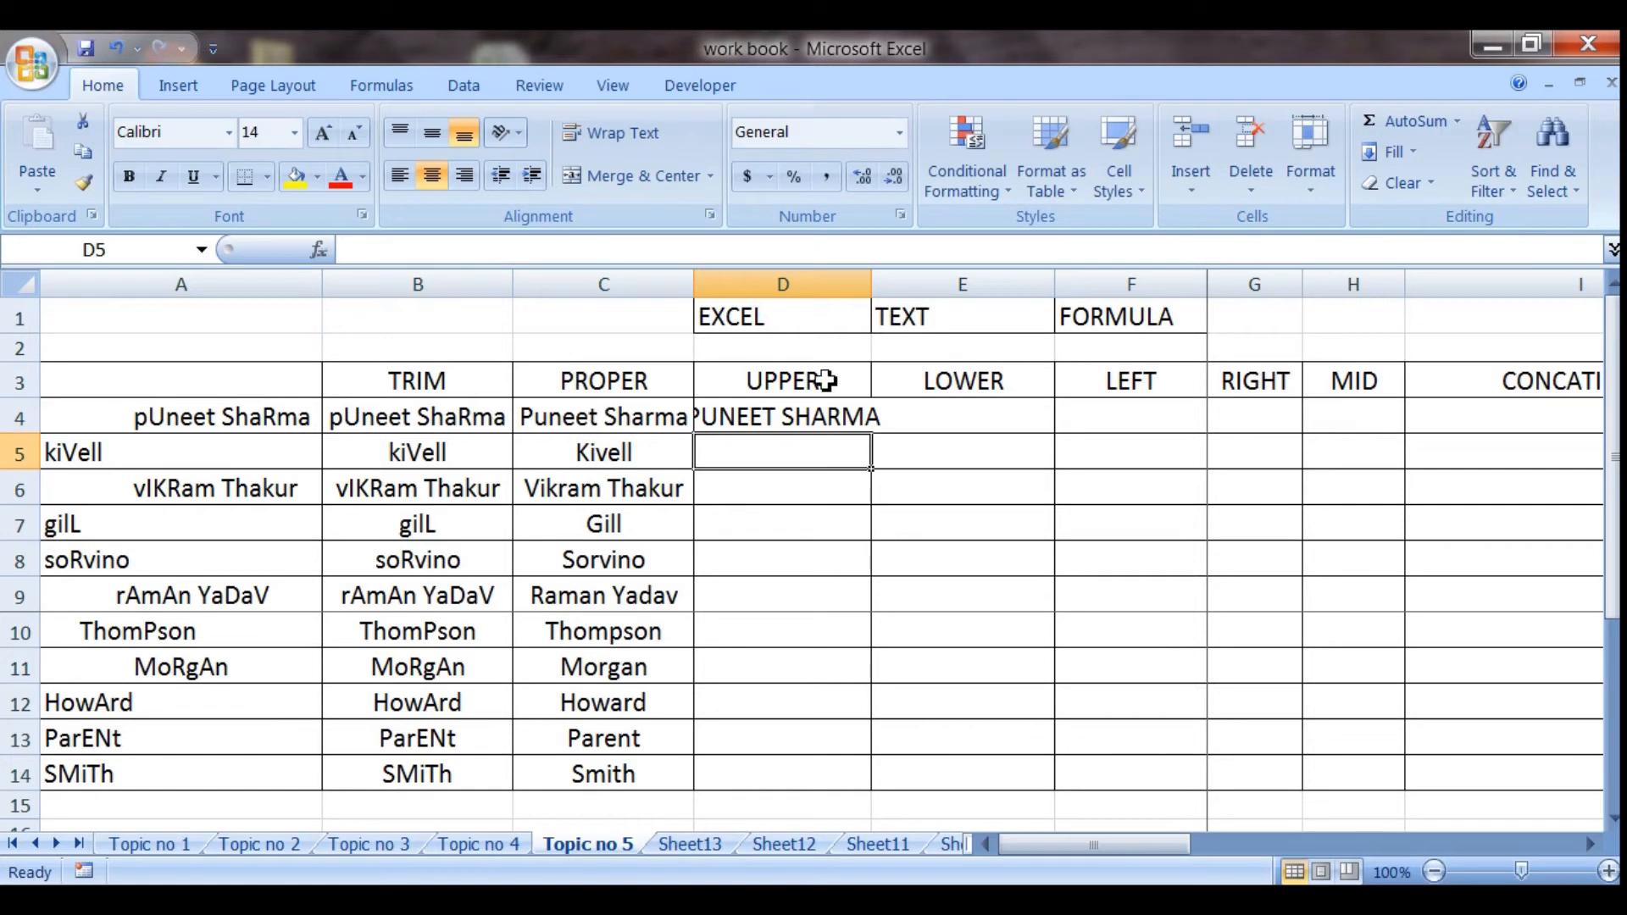
# Fit column D to its contents and copy the UPPER formula from D4 down through D14
pyautogui.doubleClick(870, 282)
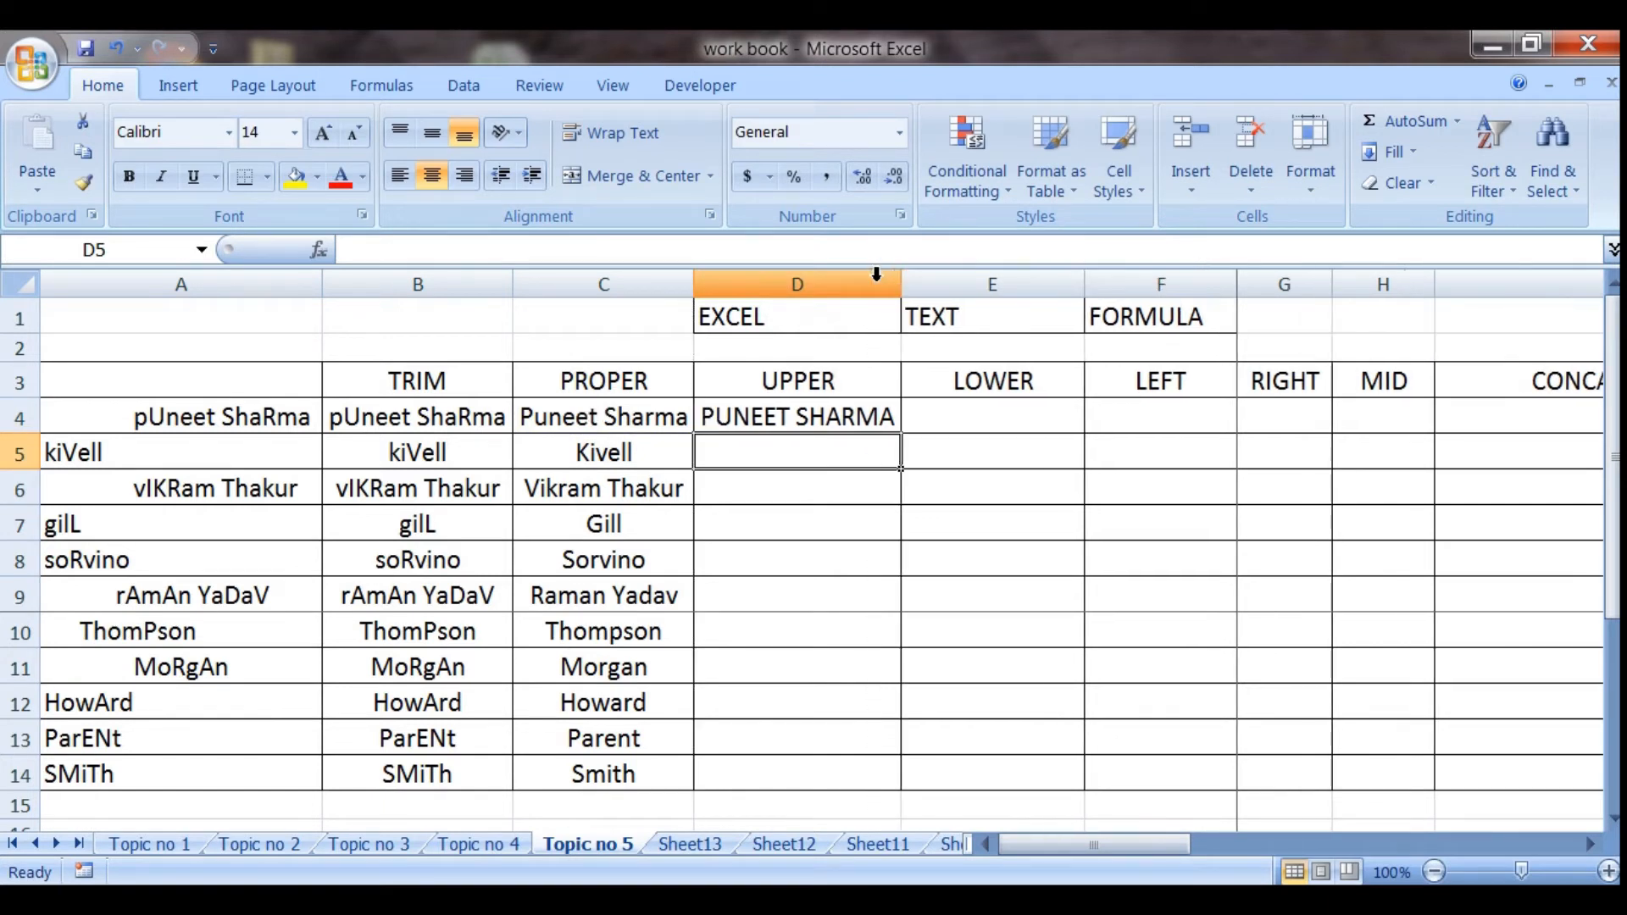
pyautogui.click(852, 417)
pyautogui.moveTo(901, 437); pyautogui.dragTo(885, 793)
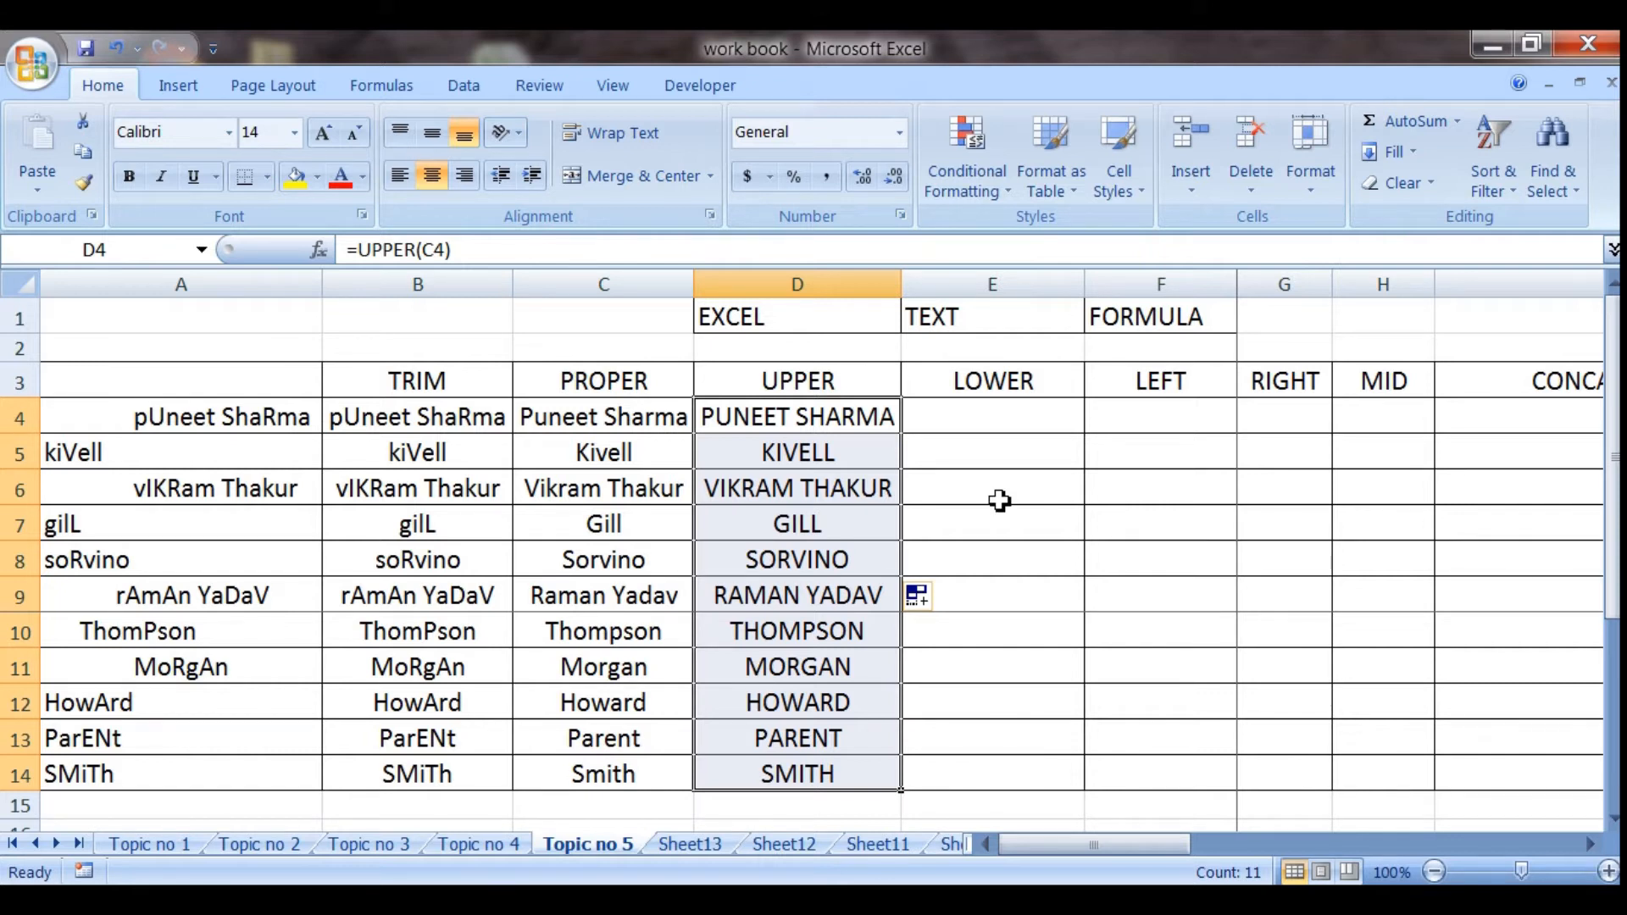
# Enter the formula =LOWER(C4) in cell E4 to convert the name to lowercase letters
pyautogui.click(980, 420)
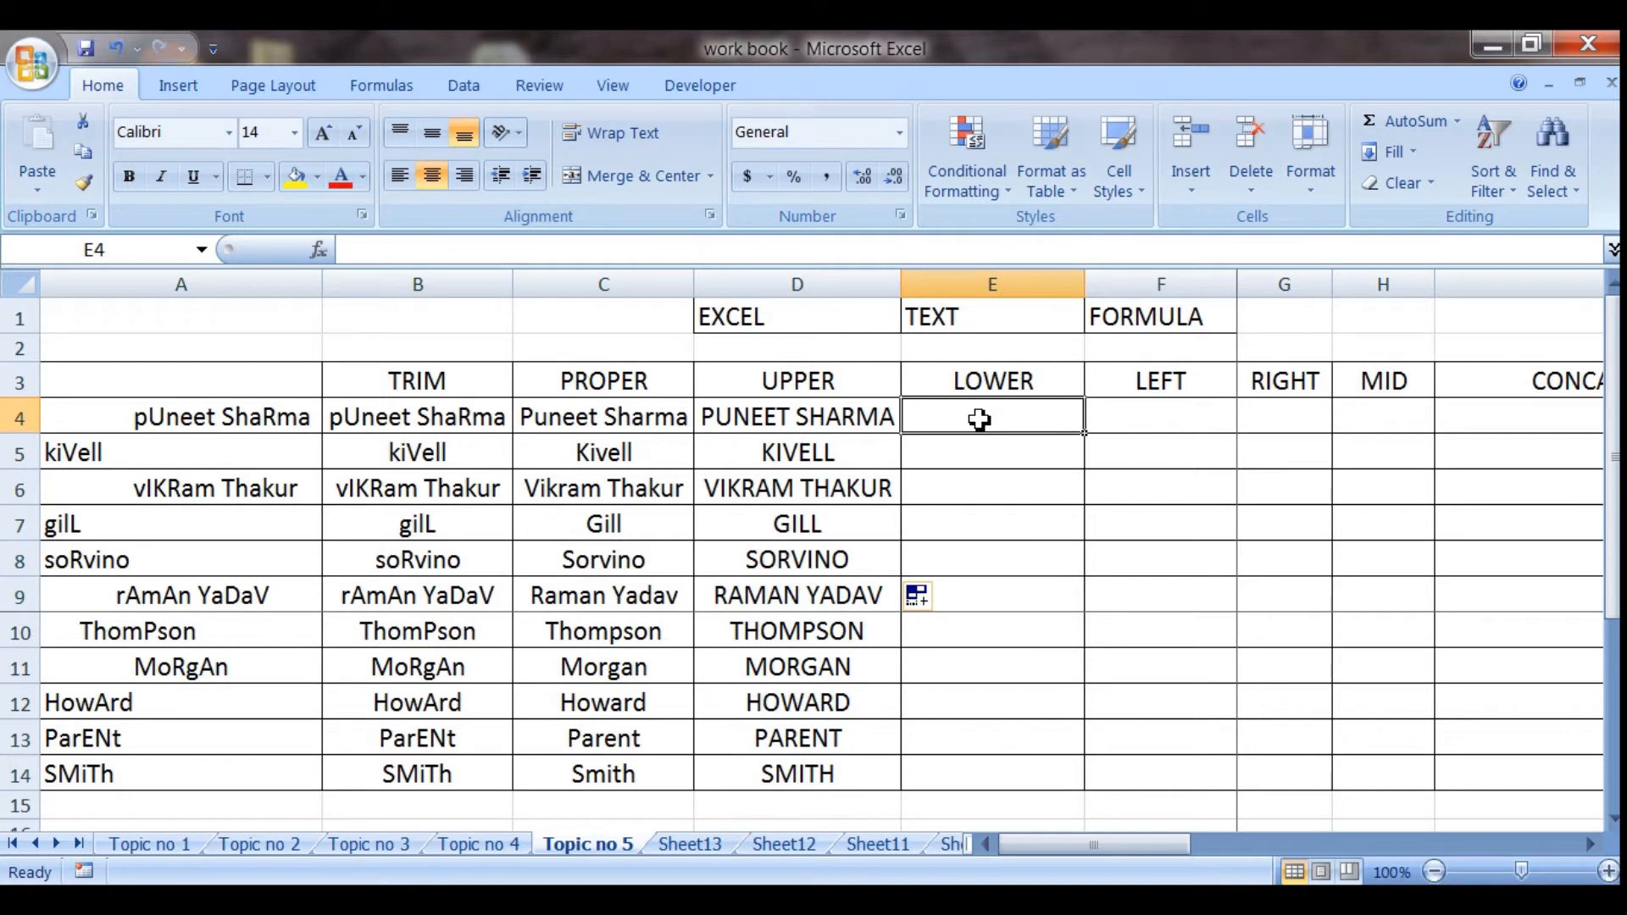
pyautogui.write('=lower')
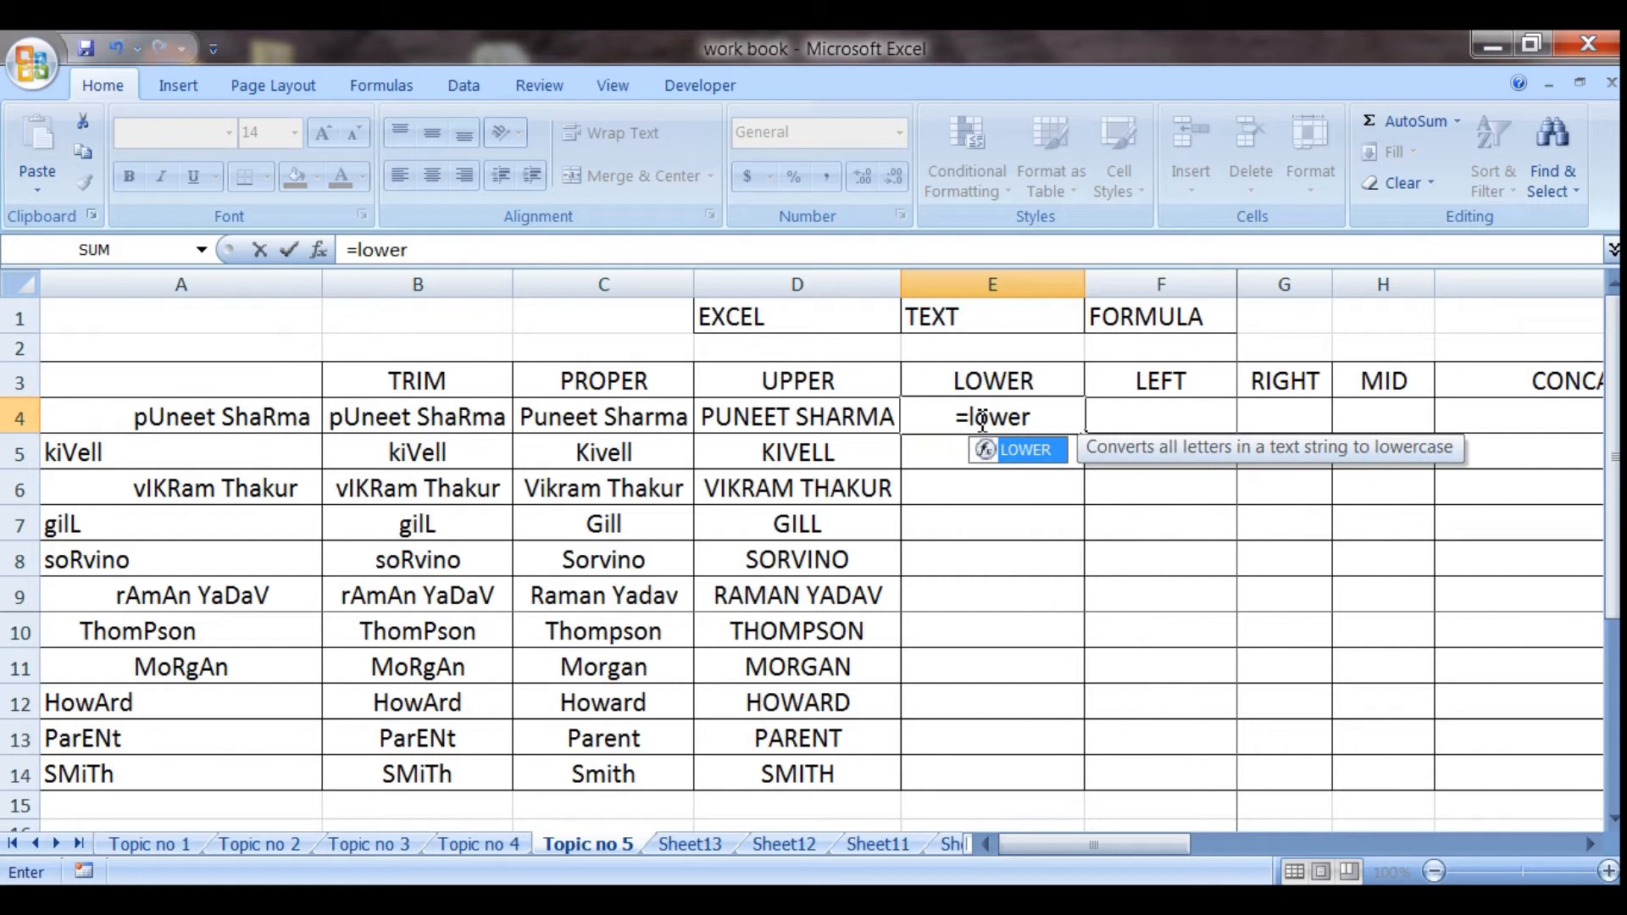
pyautogui.write('(')
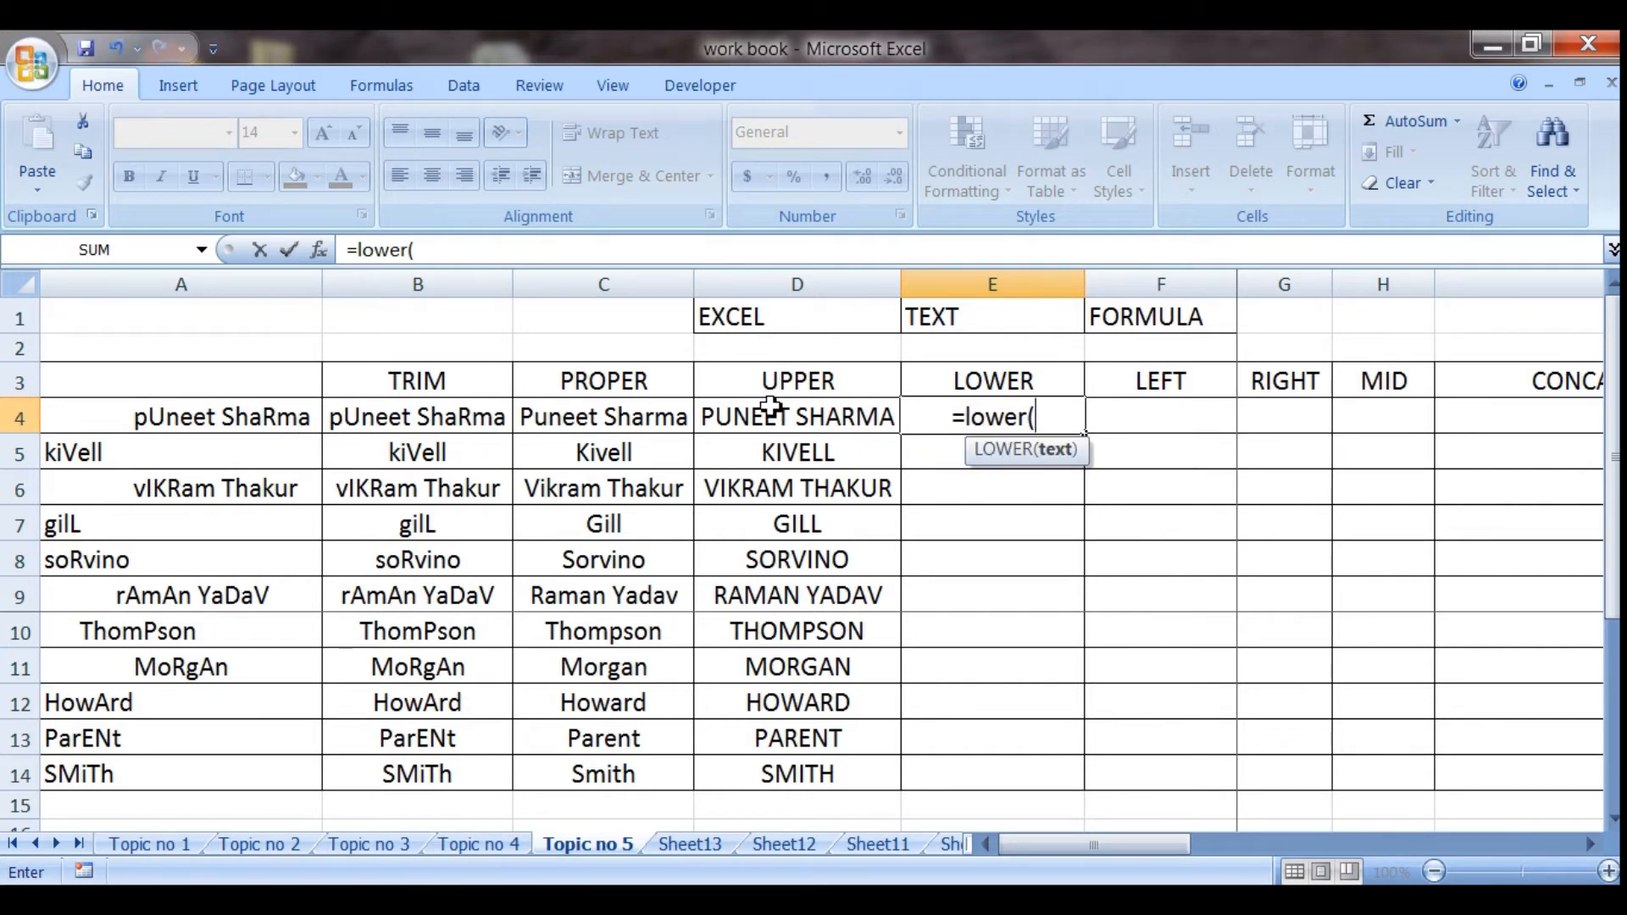
pyautogui.click(588, 424)
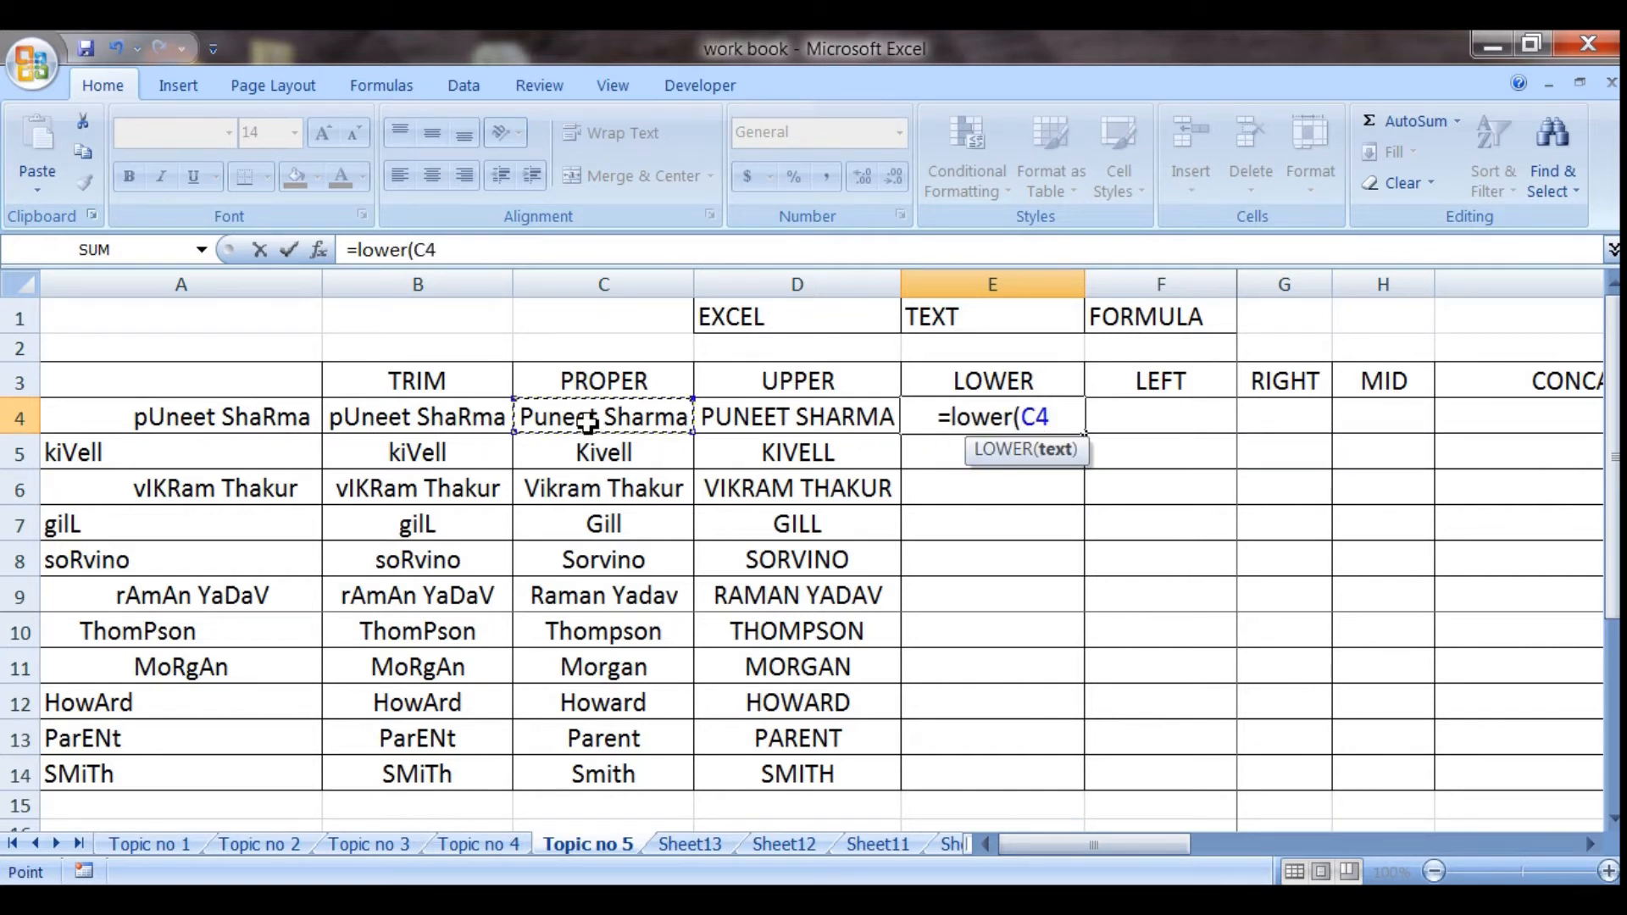
pyautogui.write(')')
pyautogui.press('Return')
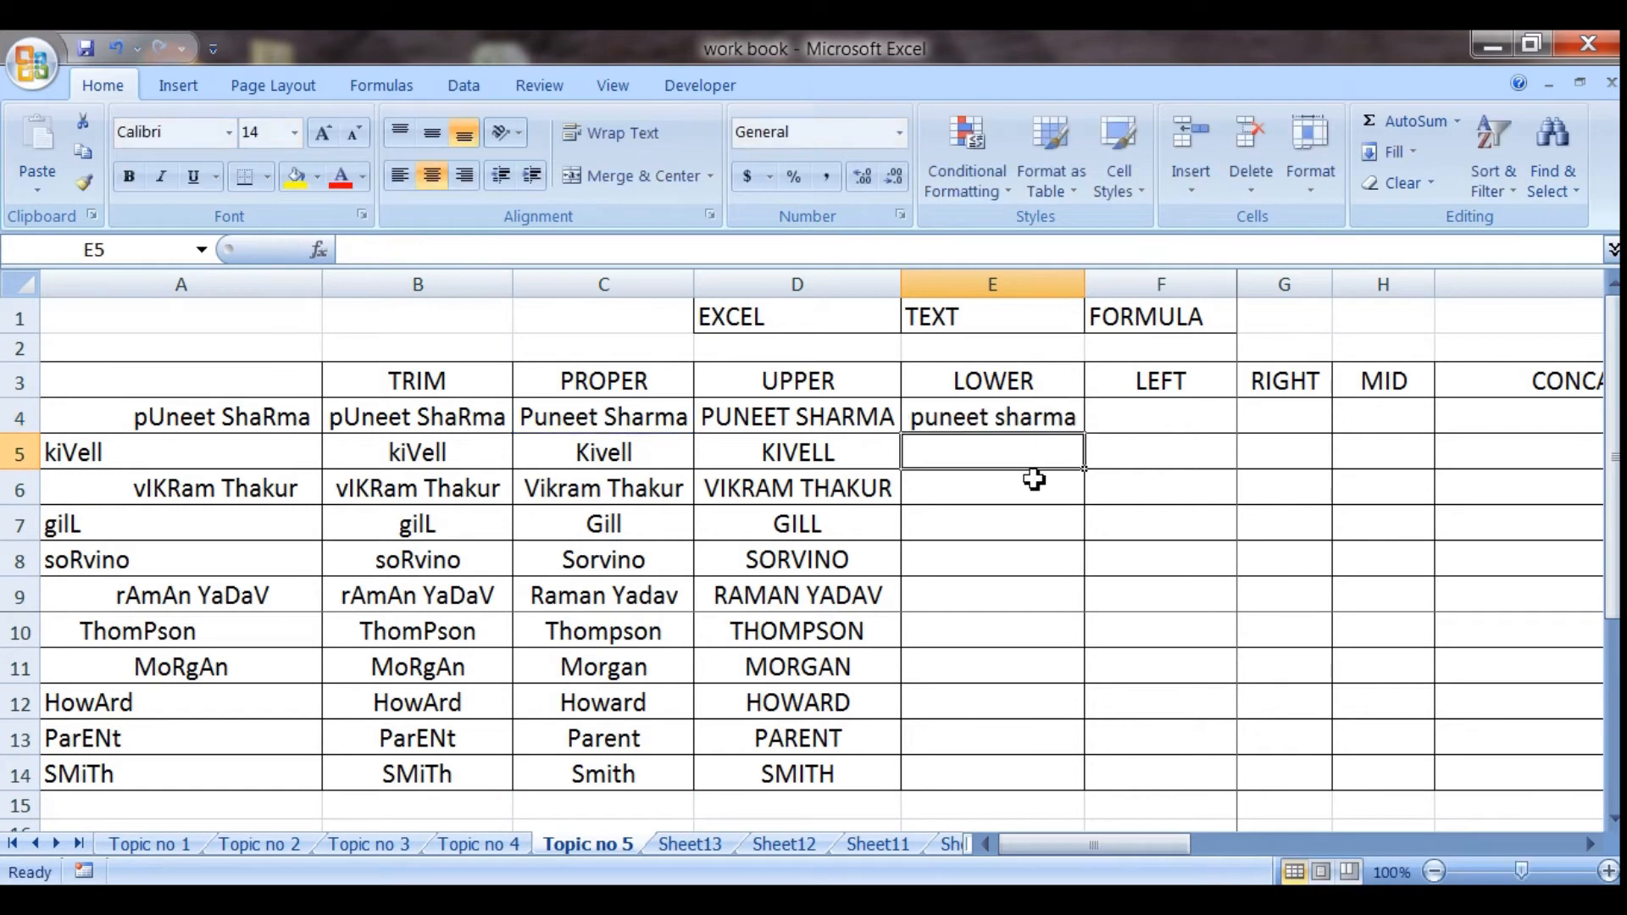
# Copy the LOWER formula from E4 down through E14
pyautogui.click(1042, 422)
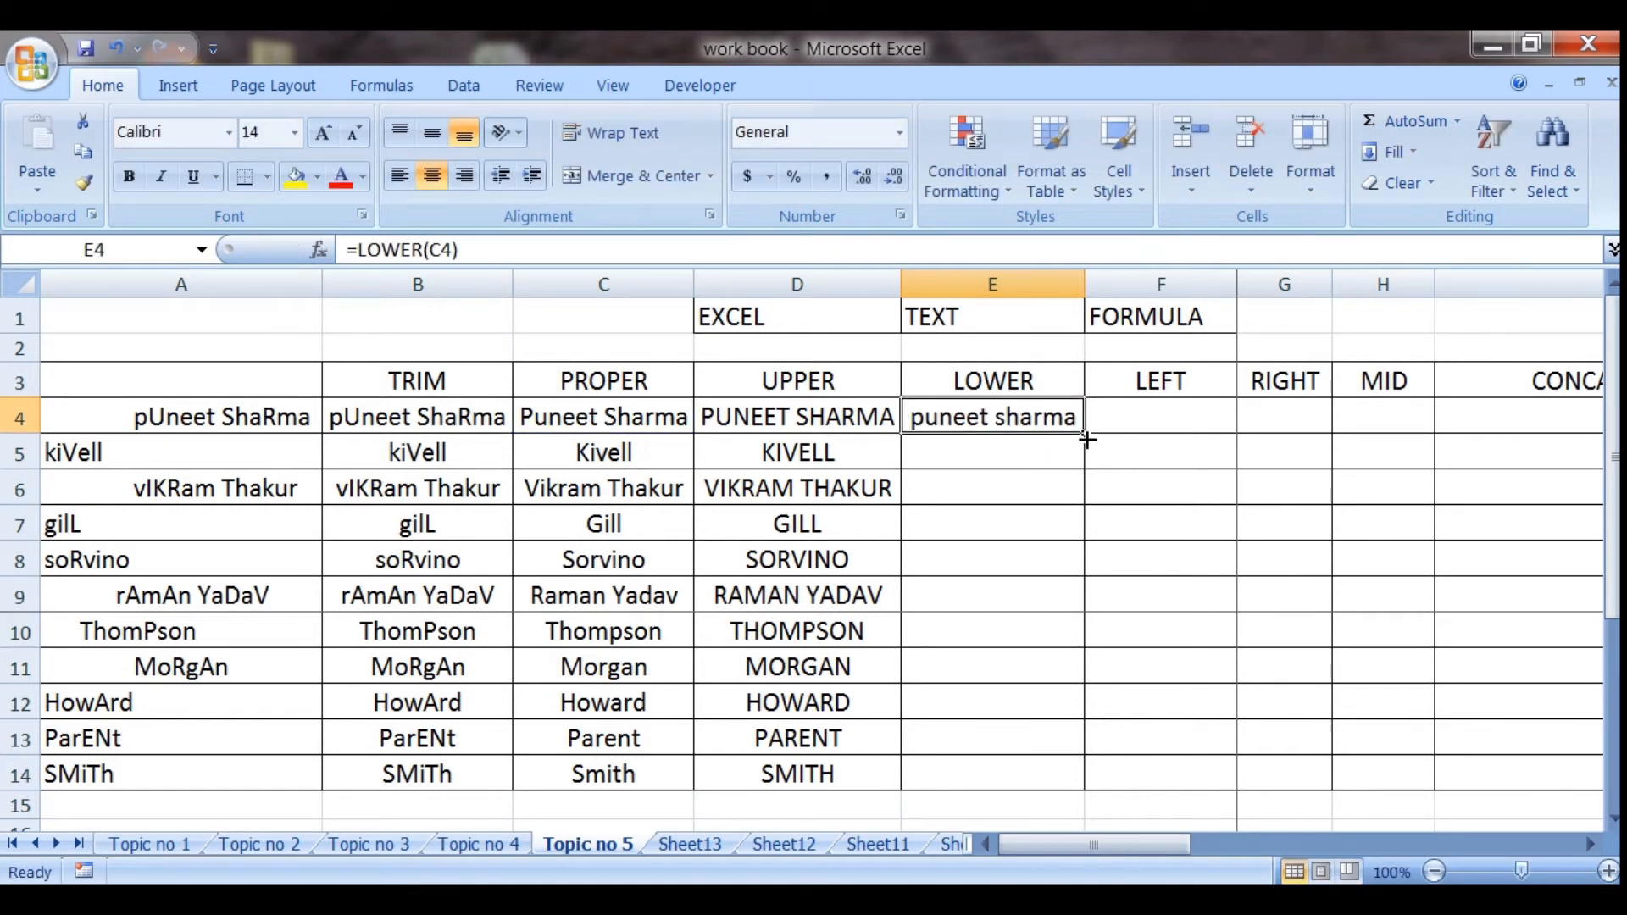
pyautogui.moveTo(1085, 444); pyautogui.dragTo(1071, 776)
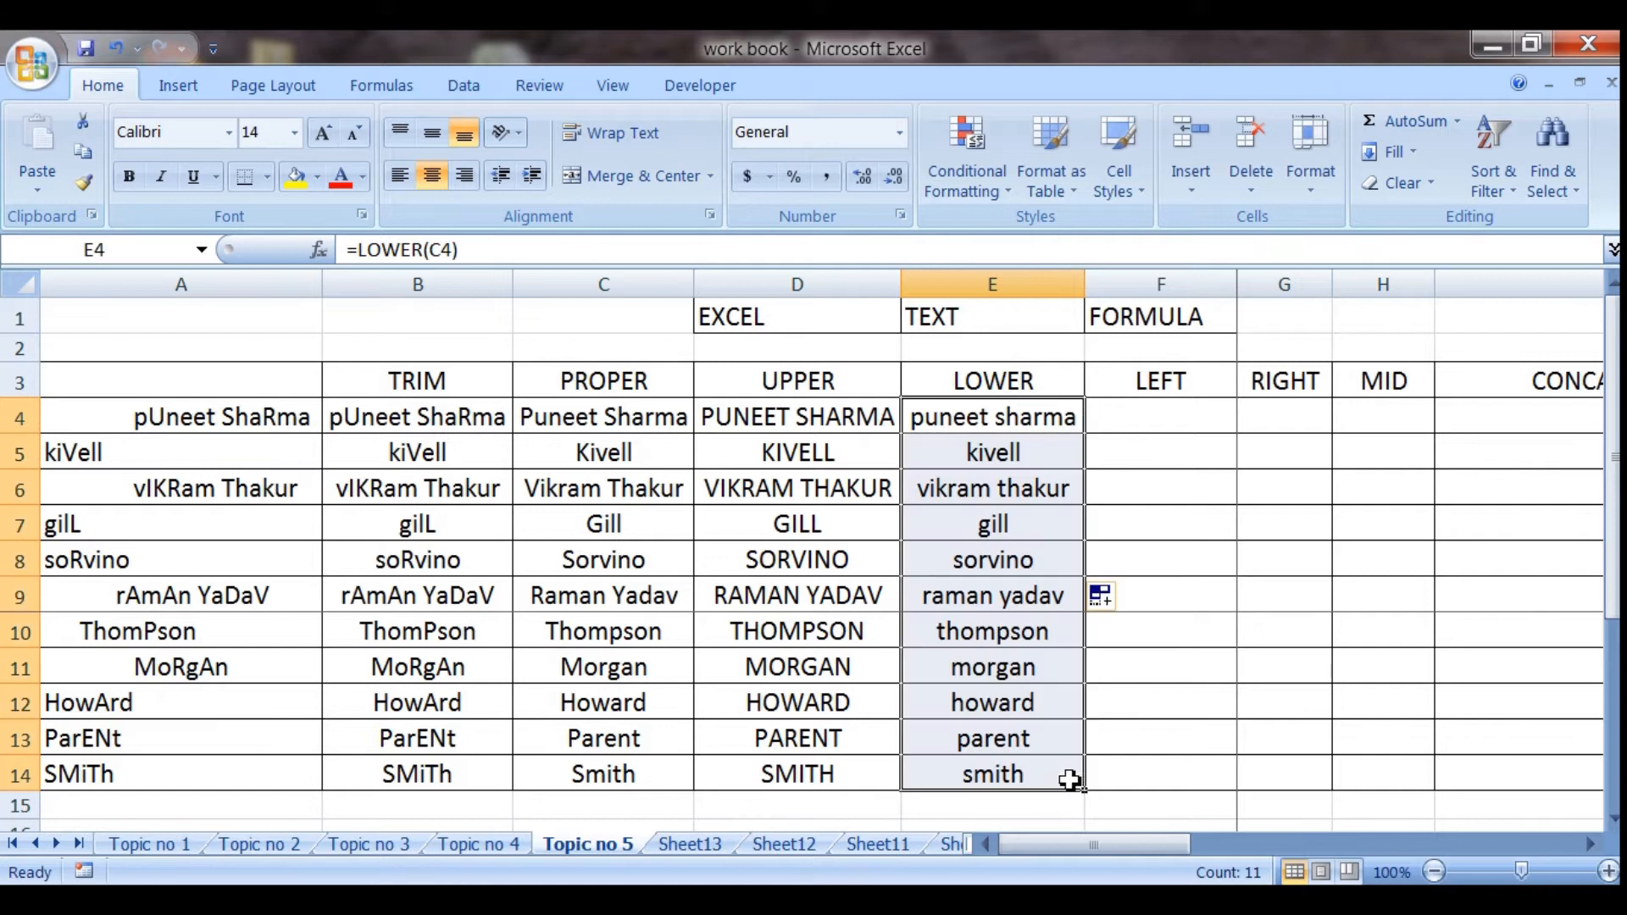
pyautogui.click(947, 536)
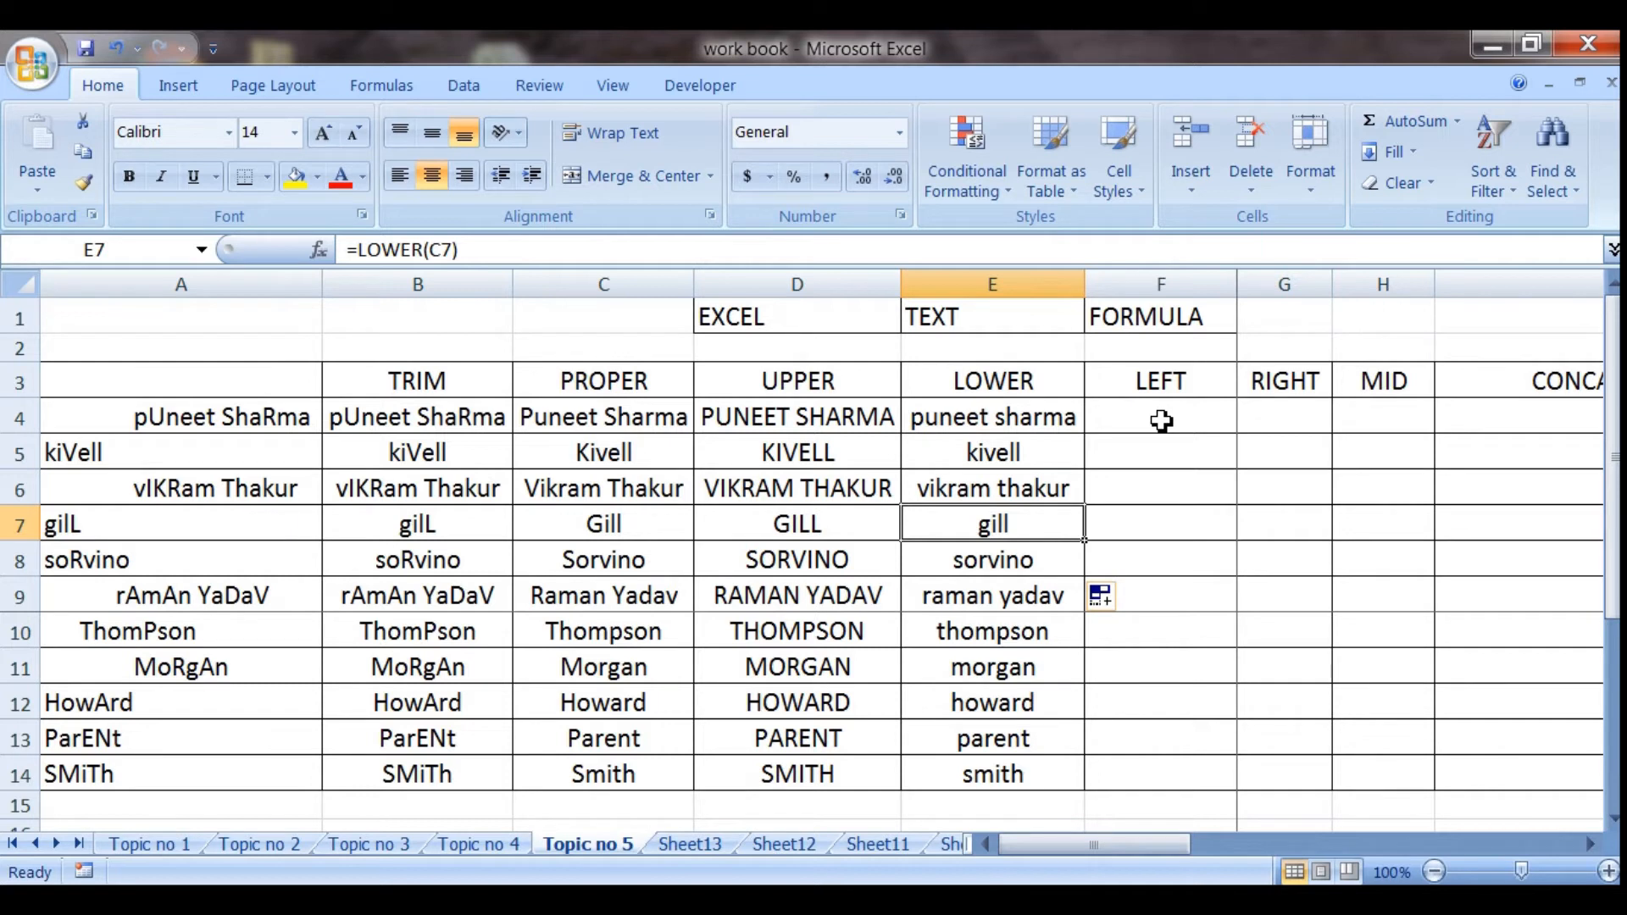
# Enter the formula =LEFT(C4) in cell F4 and copy it down through F14
pyautogui.click(581, 421)
pyautogui.click(1151, 418)
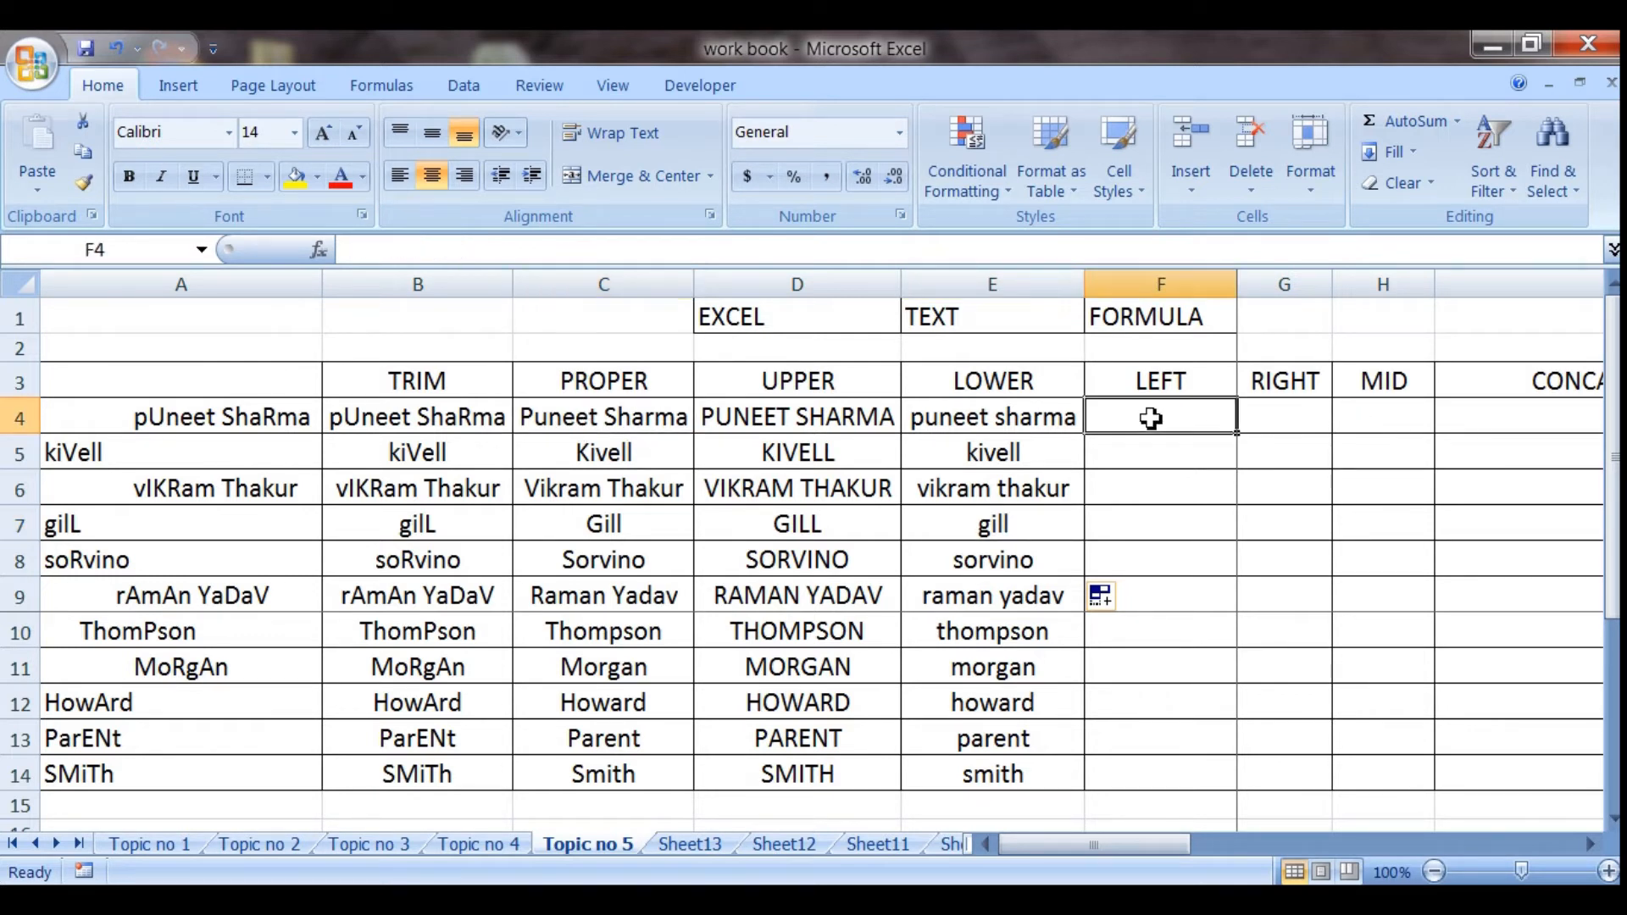
pyautogui.write('=left')
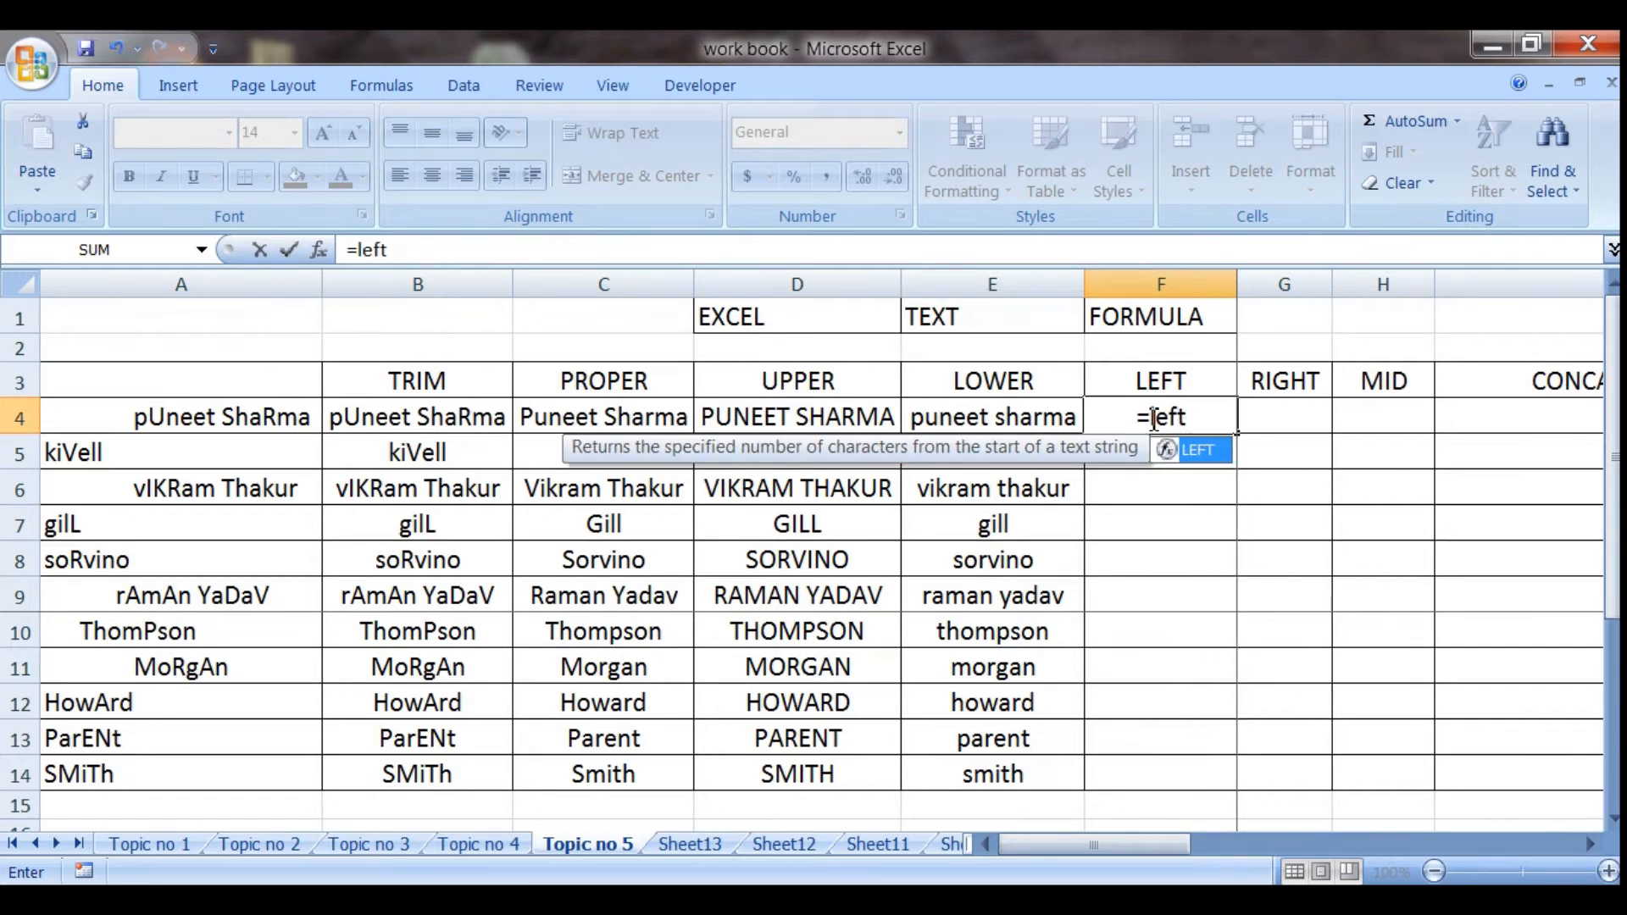
pyautogui.write('(')
pyautogui.click(620, 428)
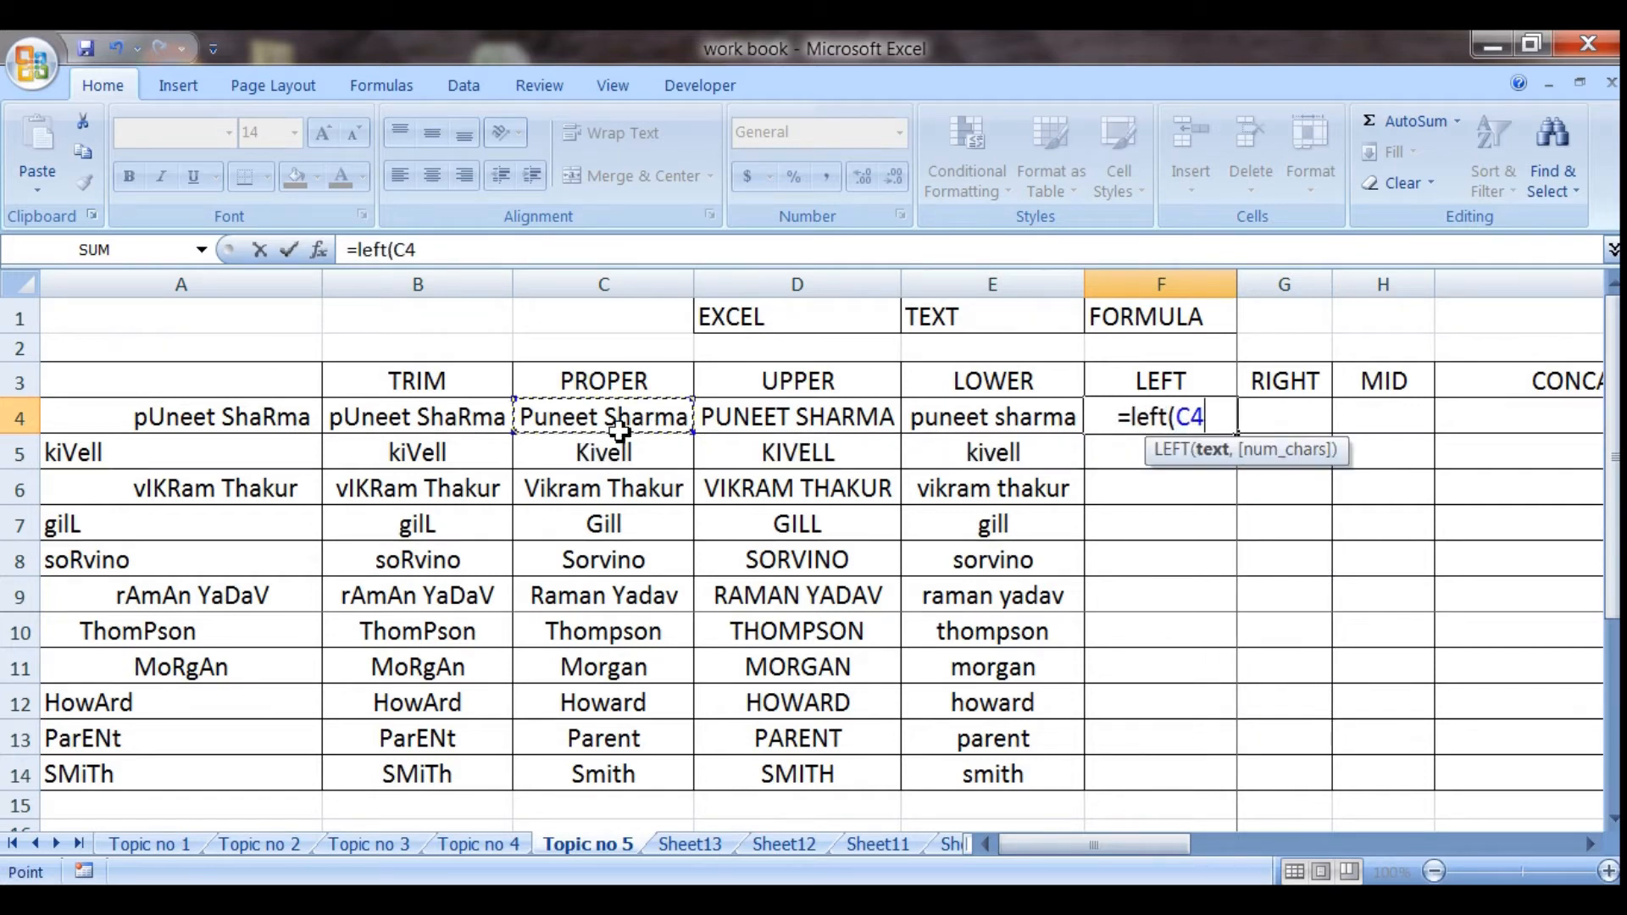
pyautogui.write(')')
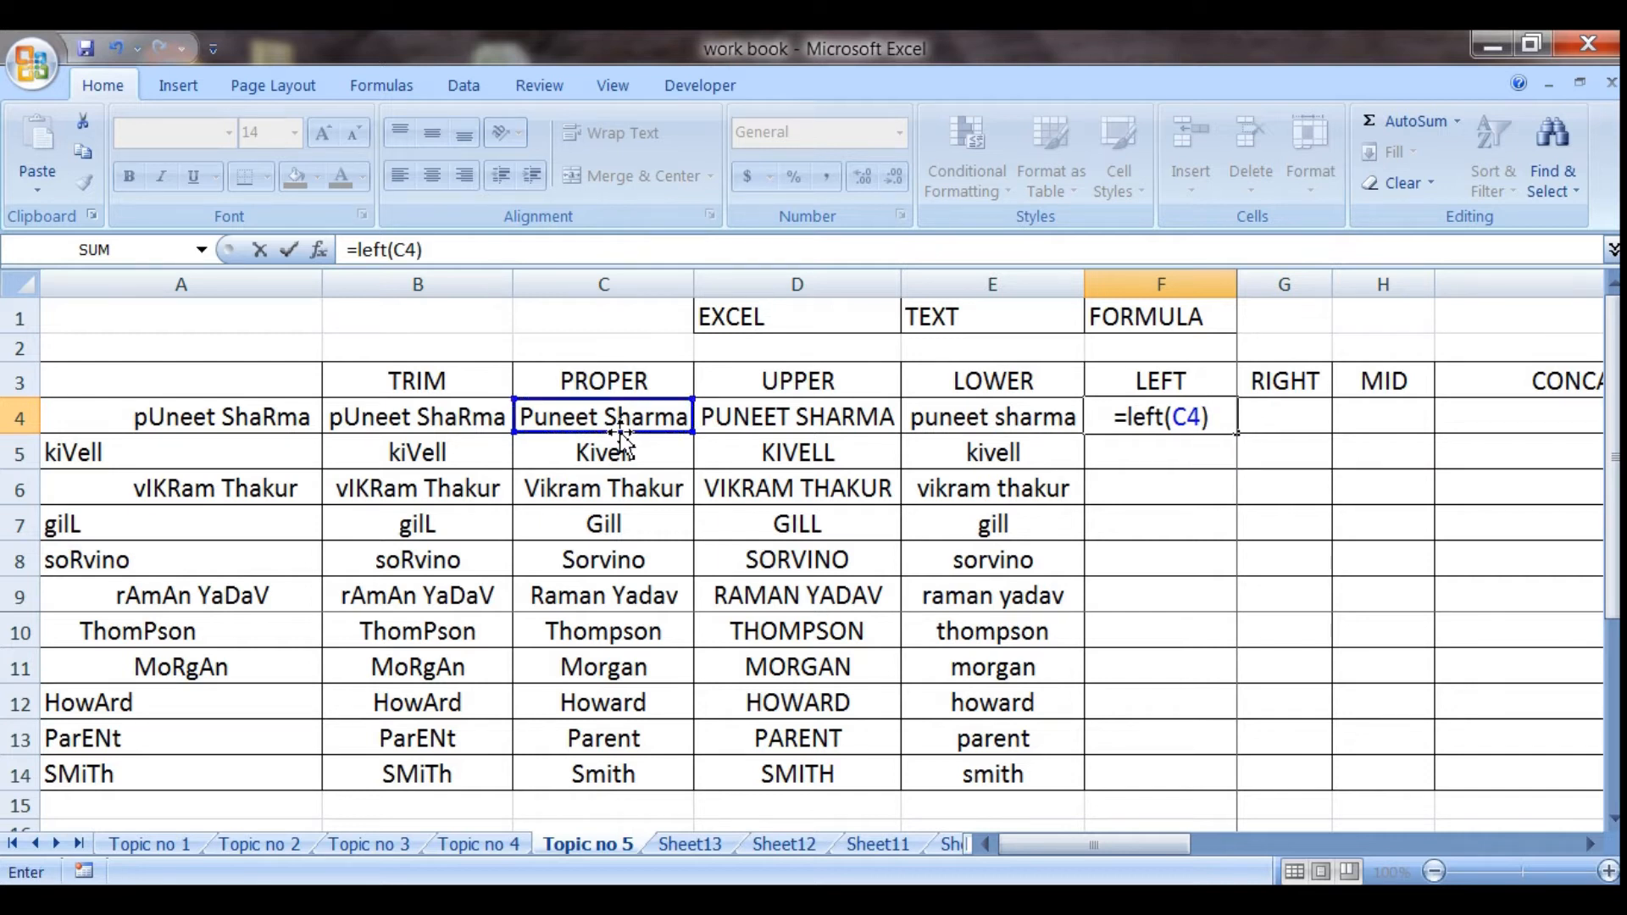
pyautogui.press('Return')
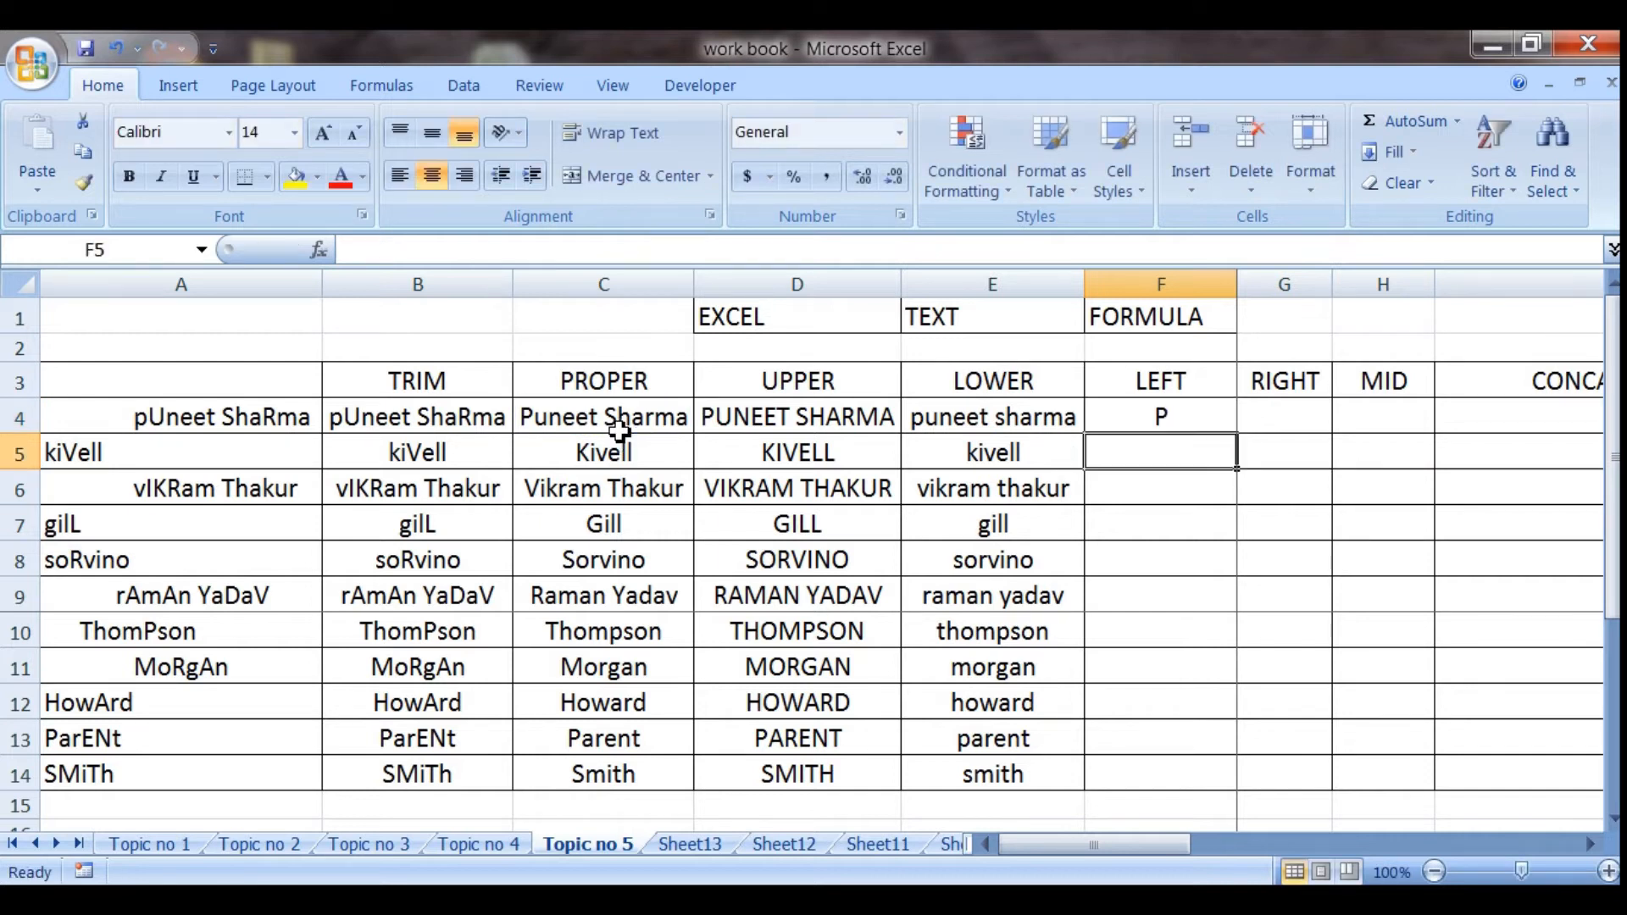
pyautogui.click(1185, 421)
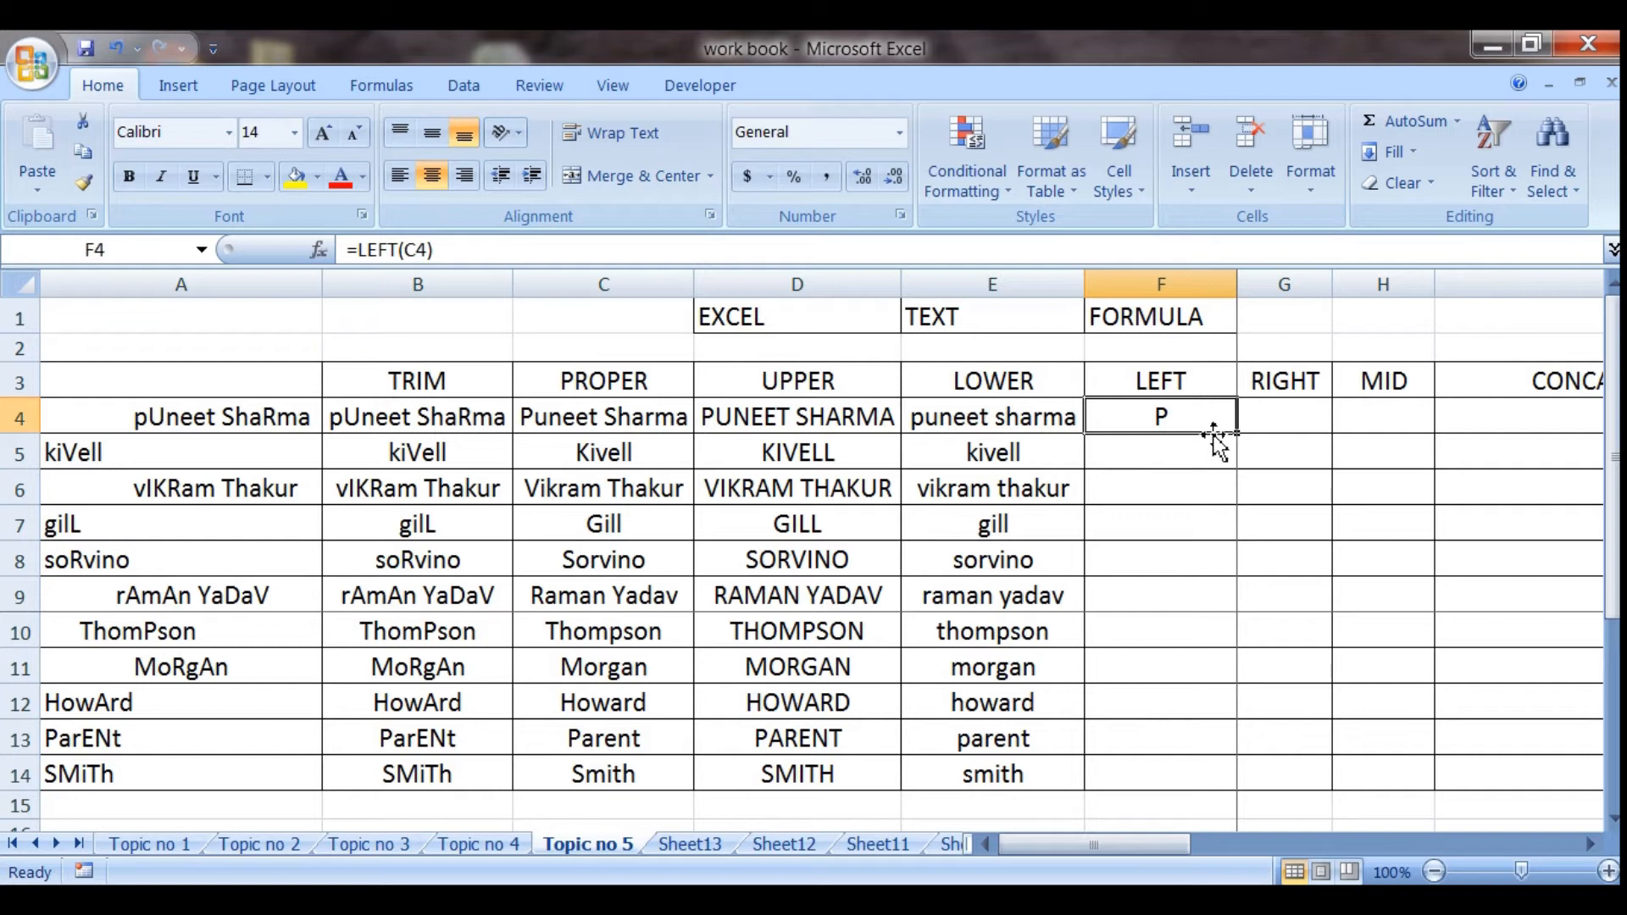
pyautogui.moveTo(1239, 436); pyautogui.dragTo(1214, 808)
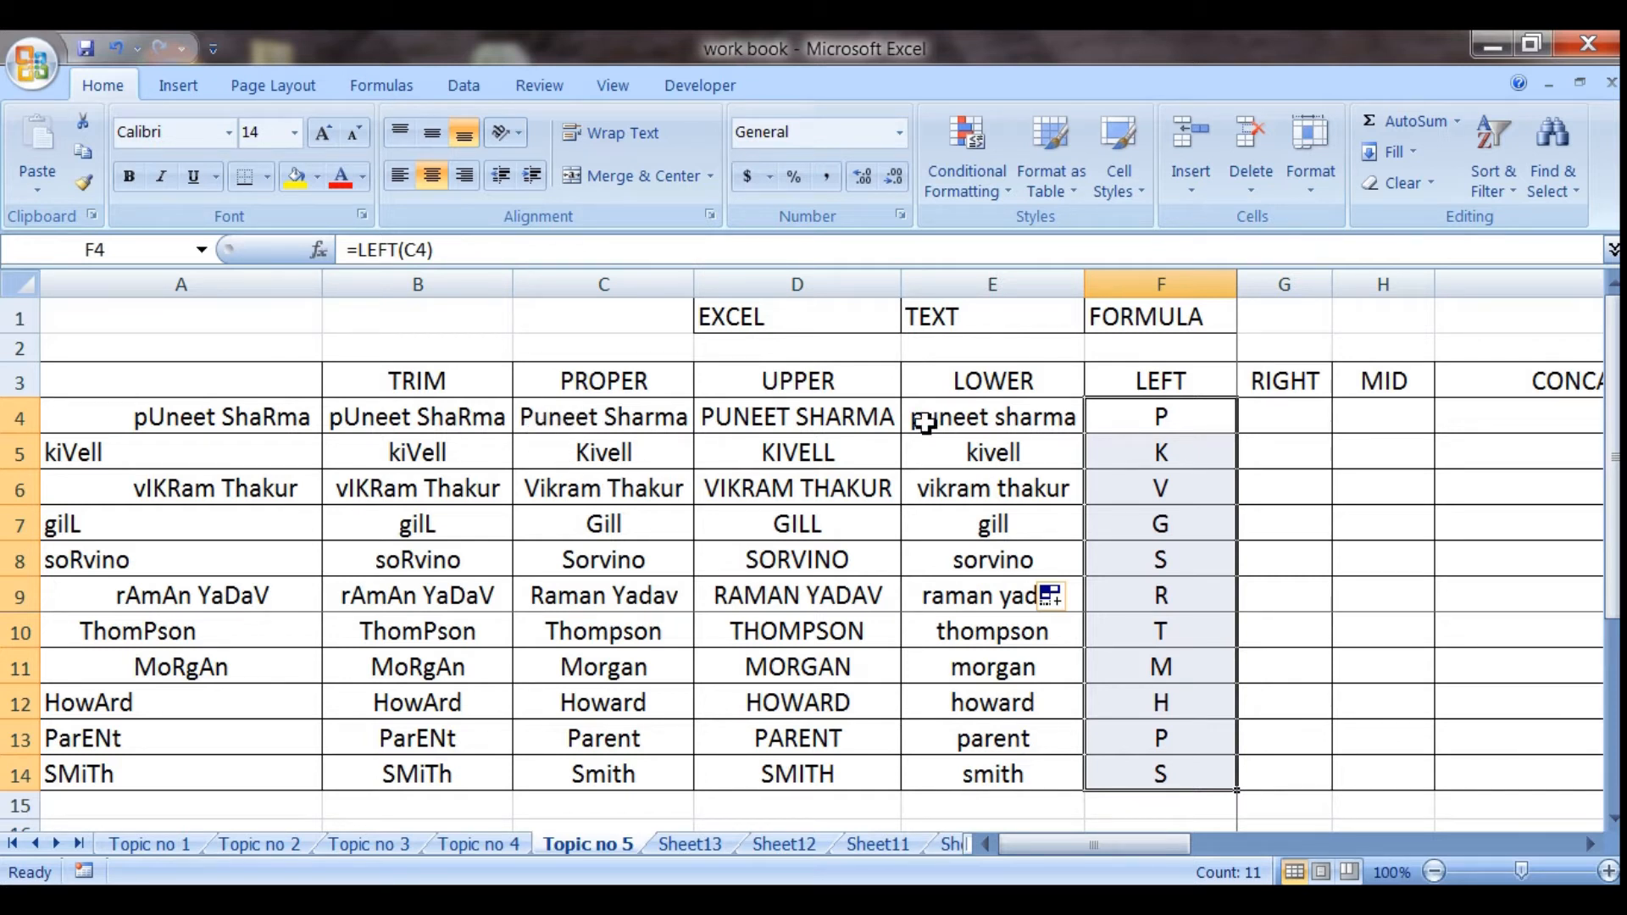
# Extend the formula in F4 to =LEFT(C4,4) to extract four characters, and copy it down through F14
pyautogui.doubleClick(1170, 419)
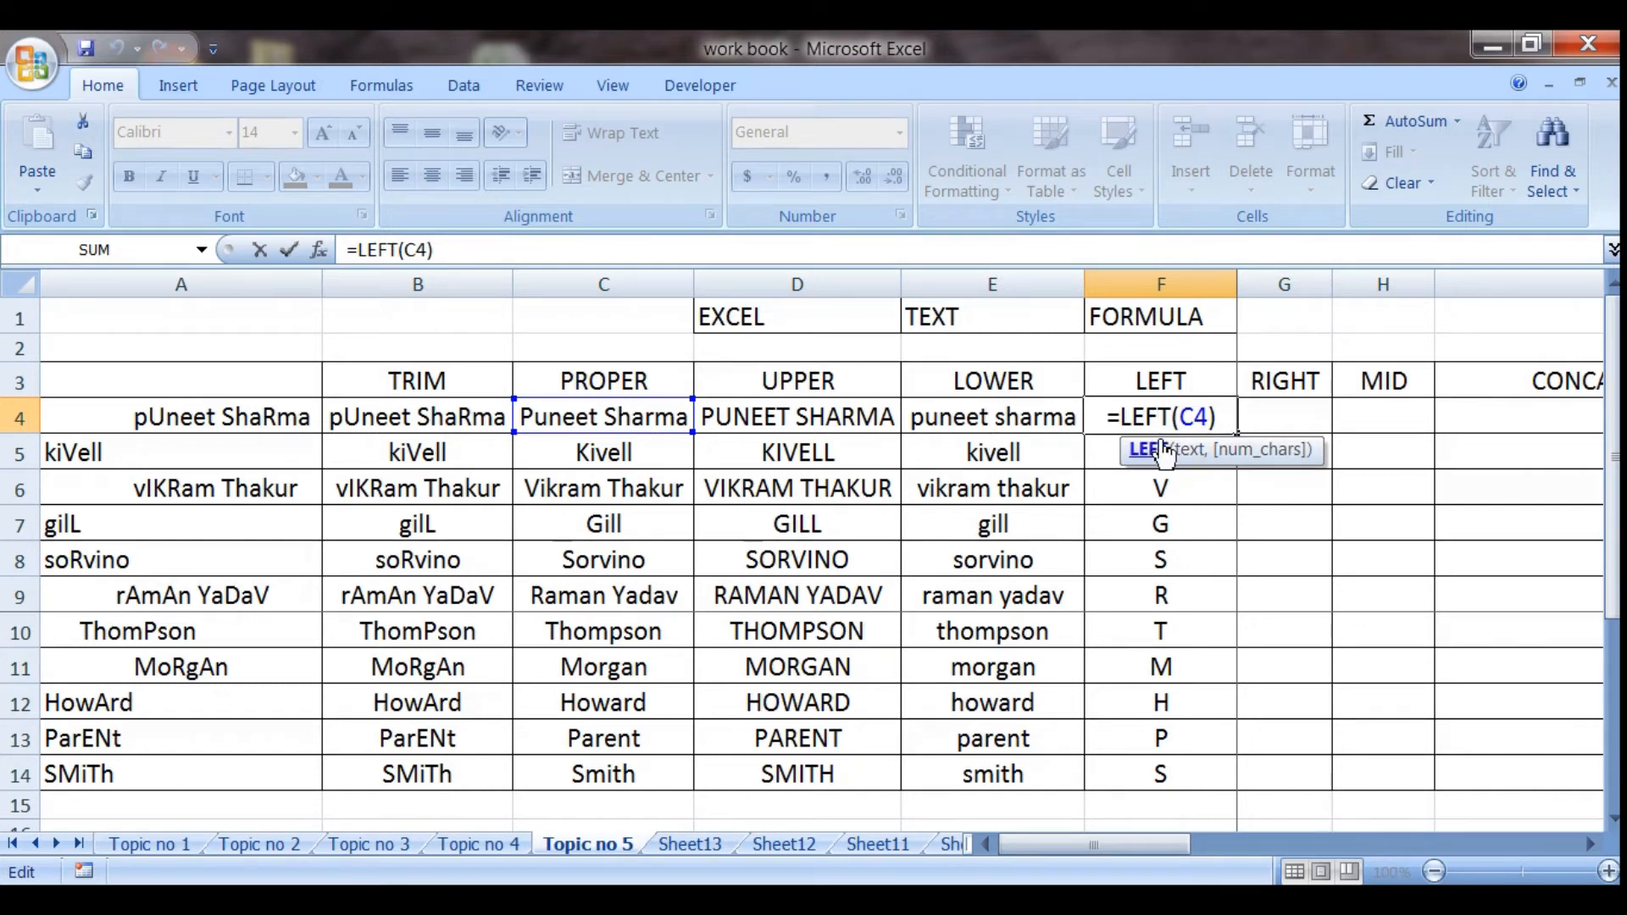
pyautogui.click(1212, 419)
pyautogui.write(',4')
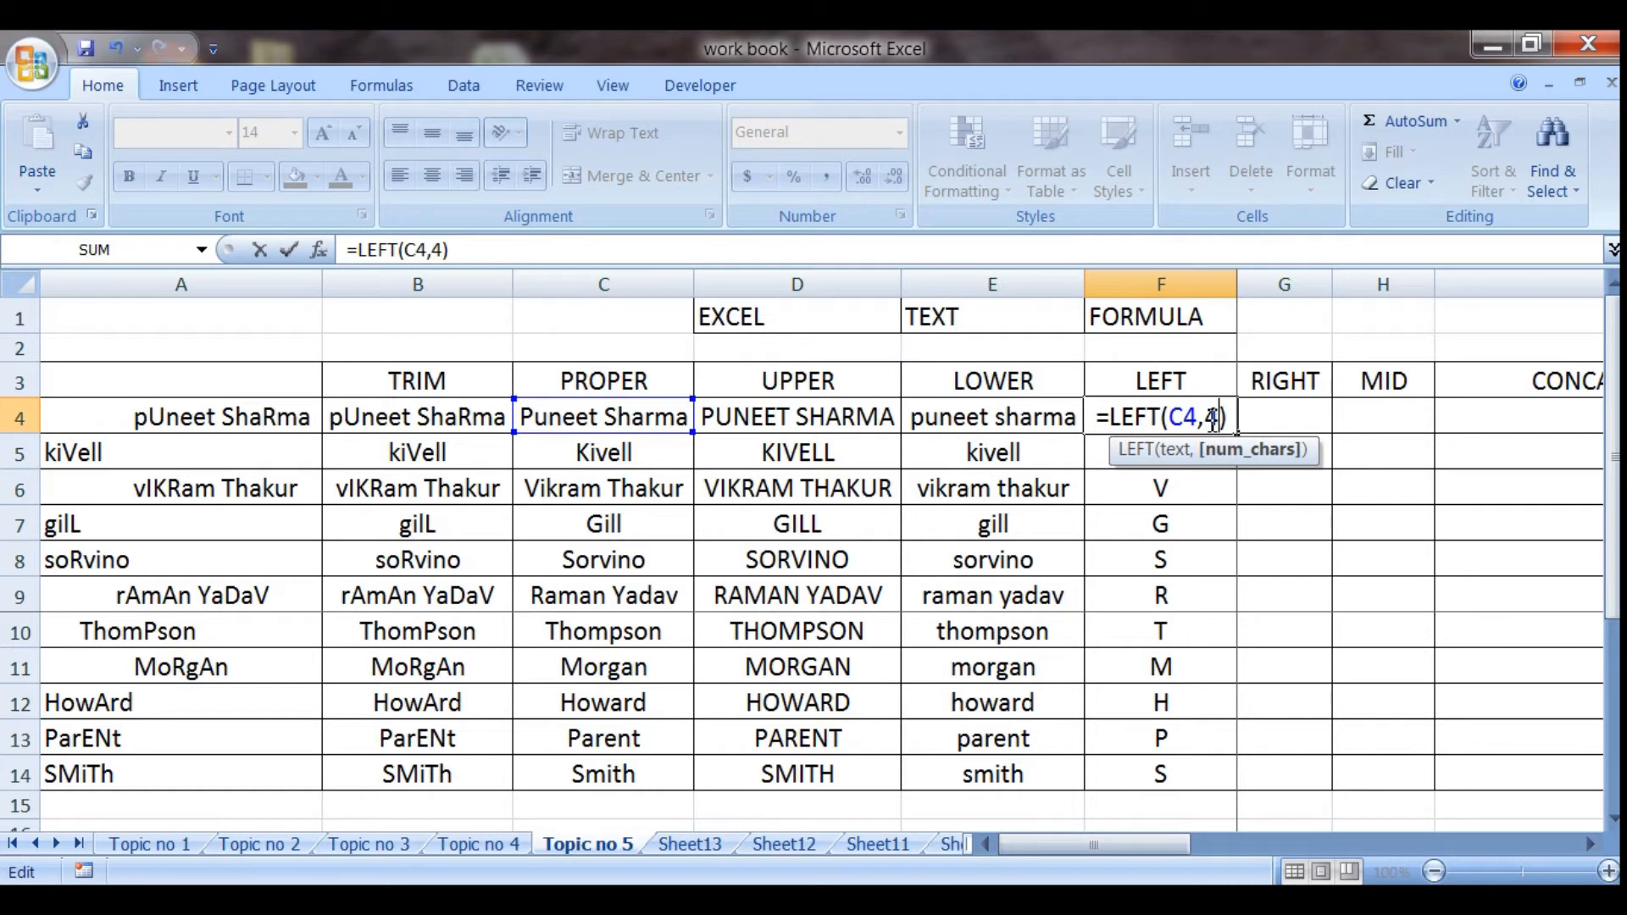
pyautogui.press('Return')
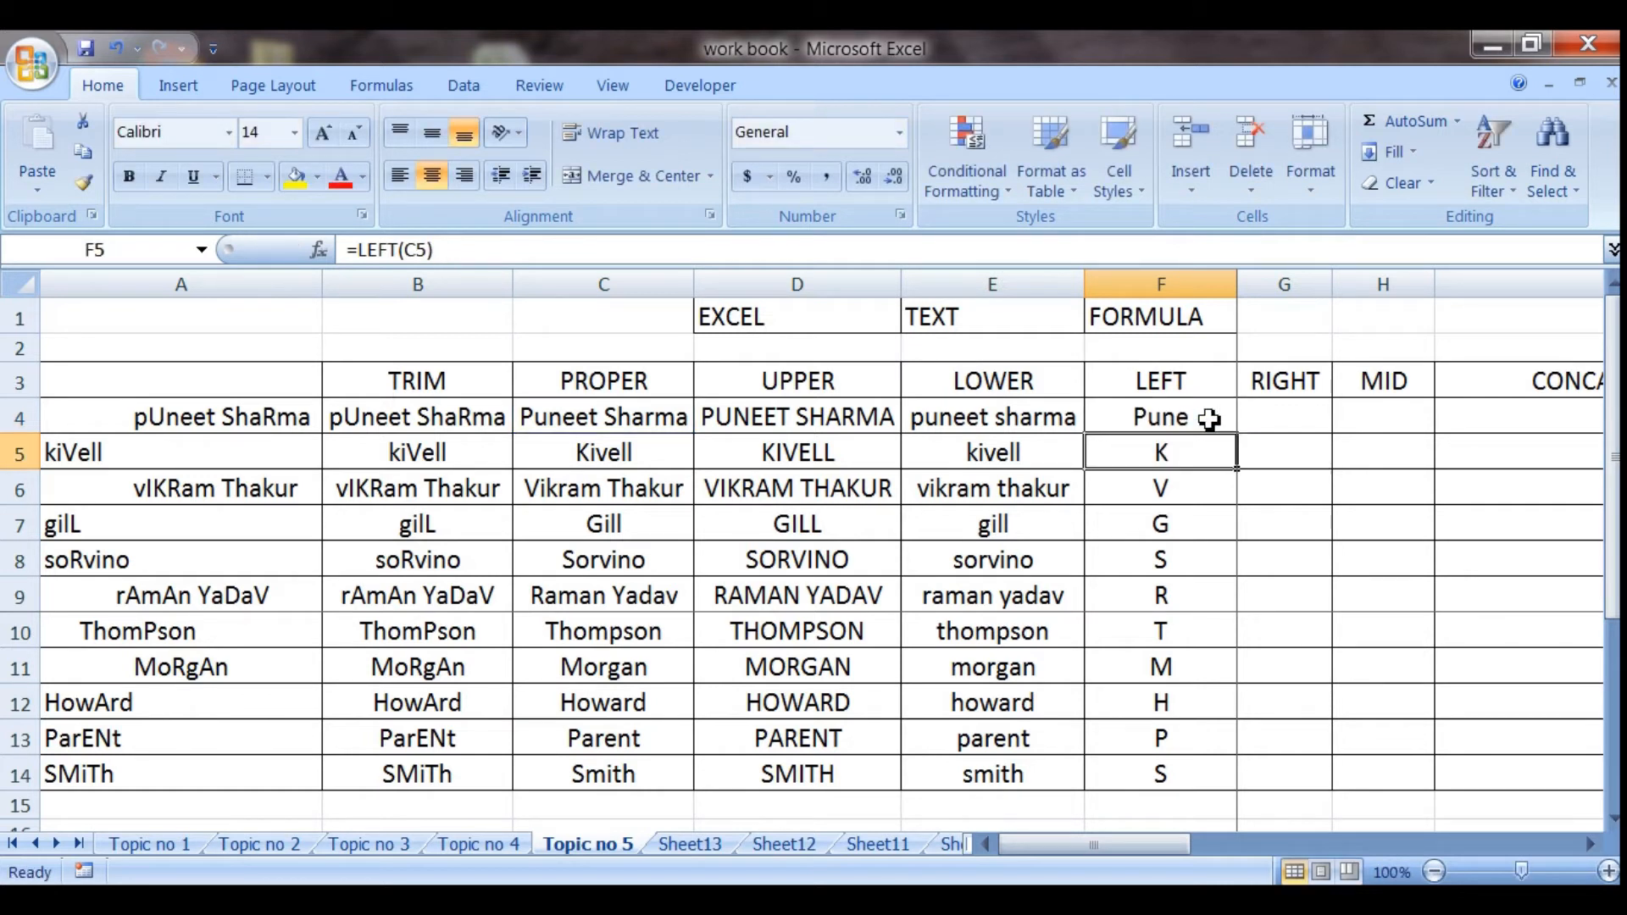
pyautogui.click(1209, 419)
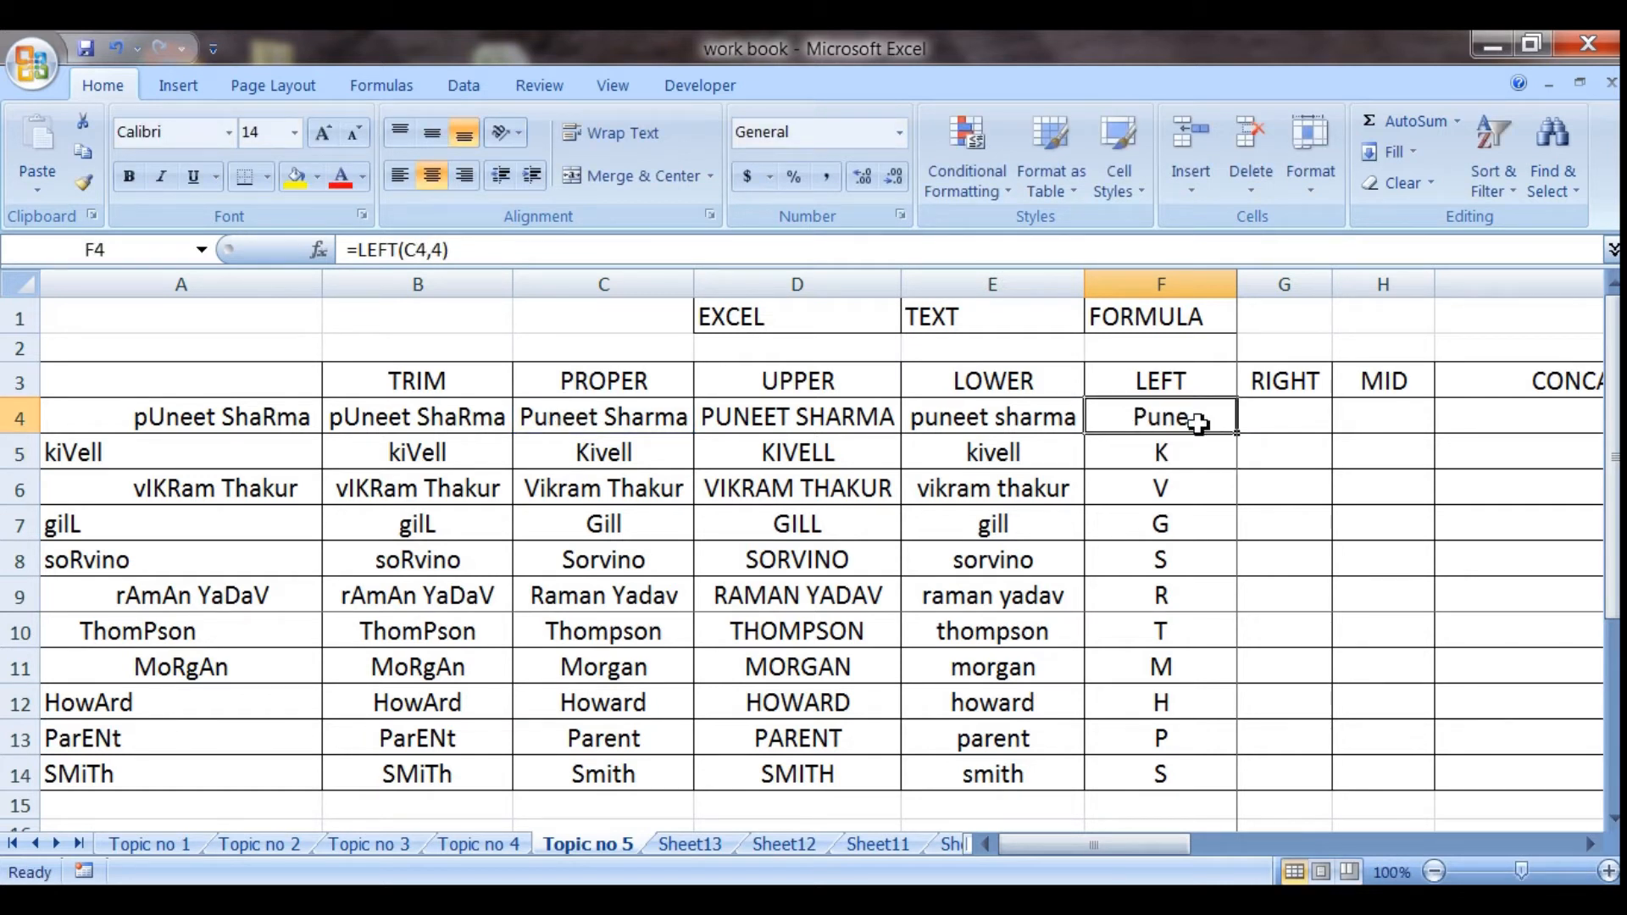
pyautogui.moveTo(1240, 435); pyautogui.dragTo(1230, 785)
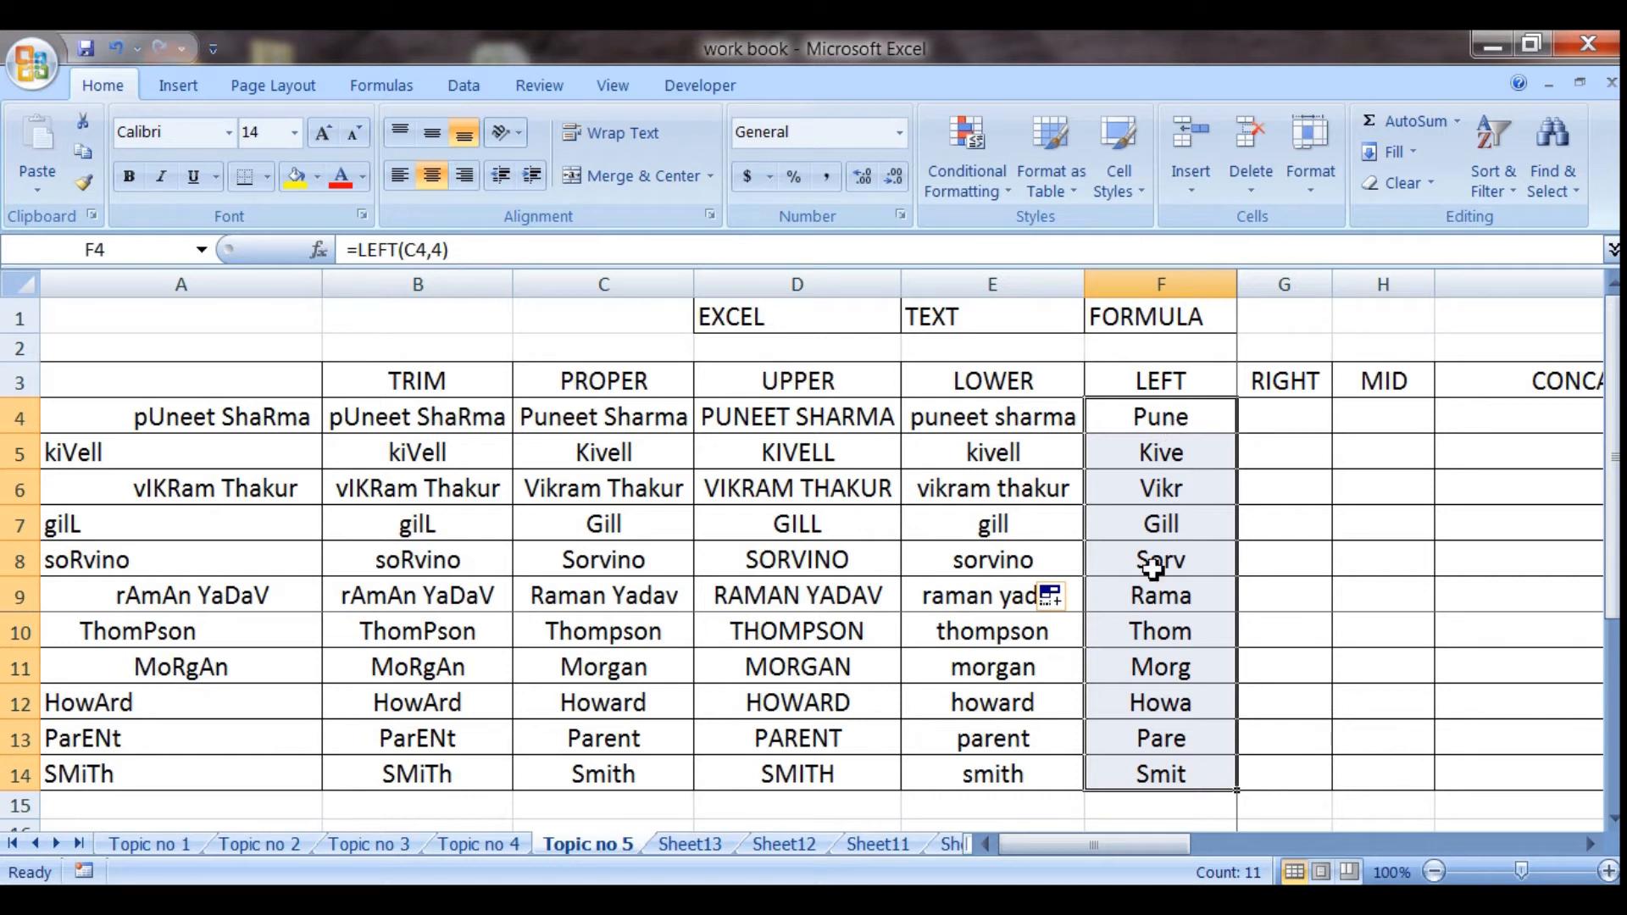
# Enter the formula =RIGHT(C4,3) in cell G4 to extract the last three characters of the name
pyautogui.click(1281, 413)
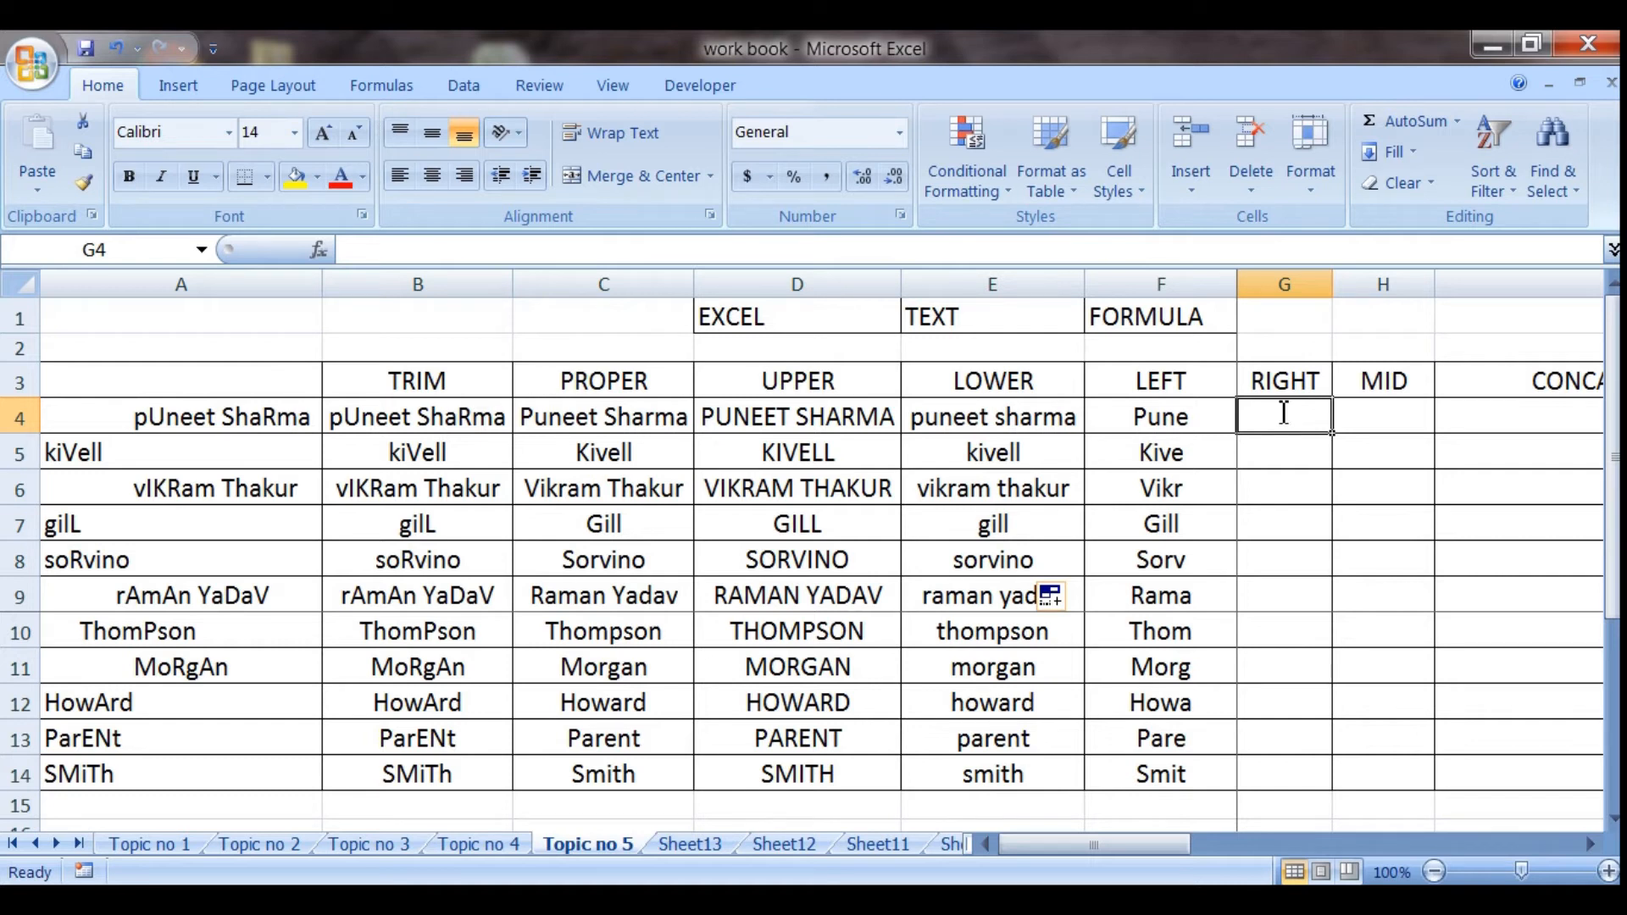
pyautogui.write('=right')
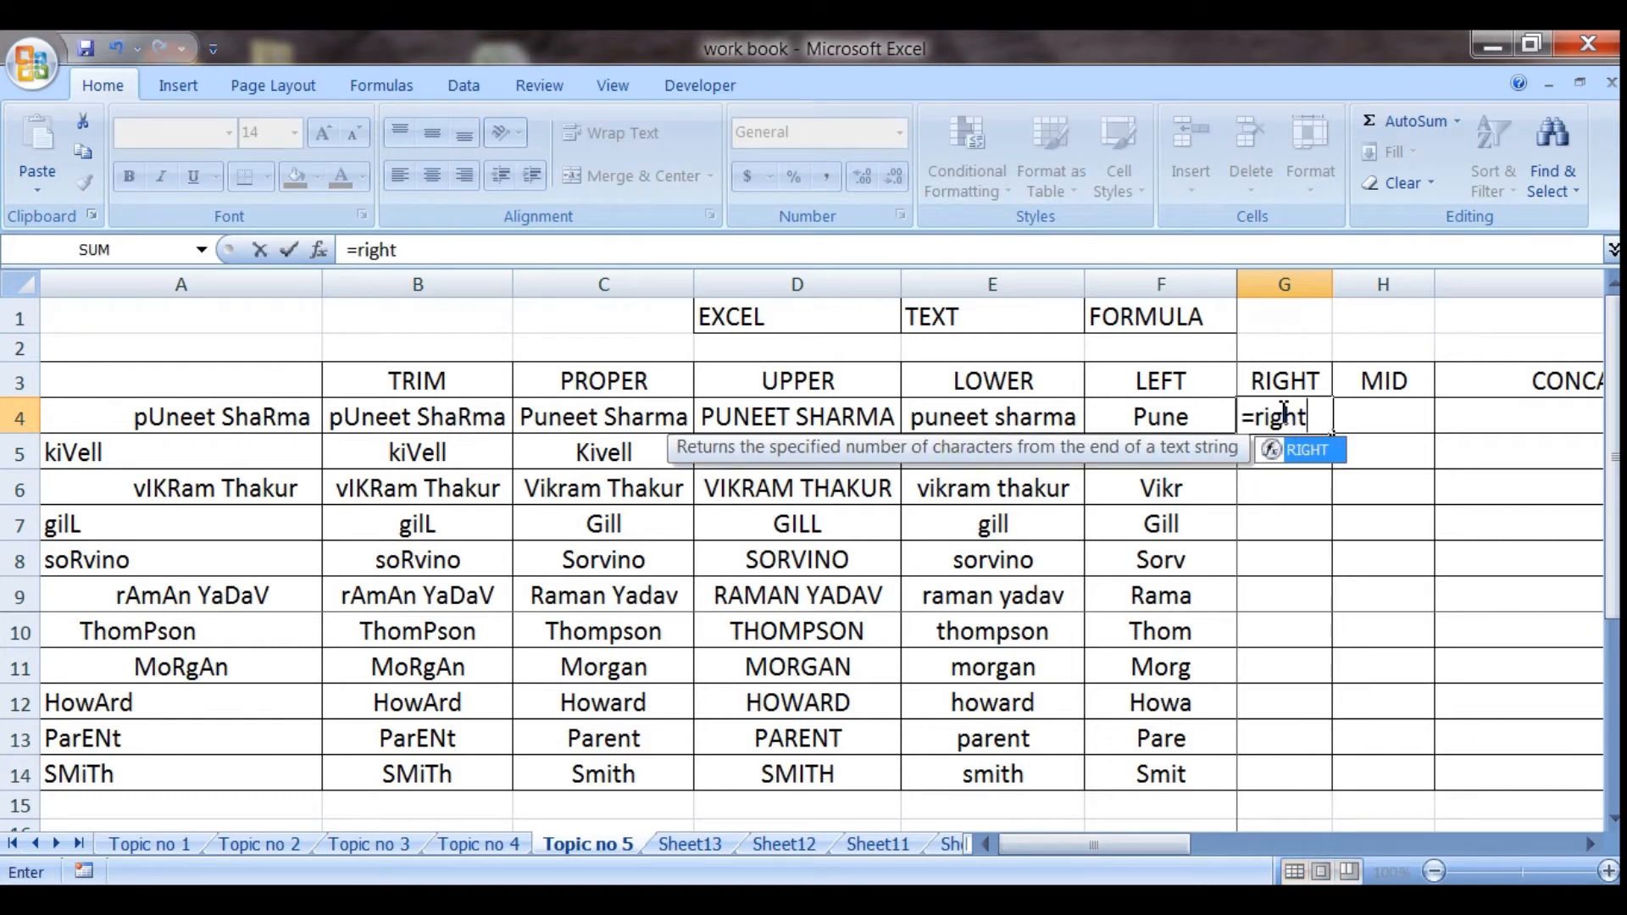
pyautogui.write('(')
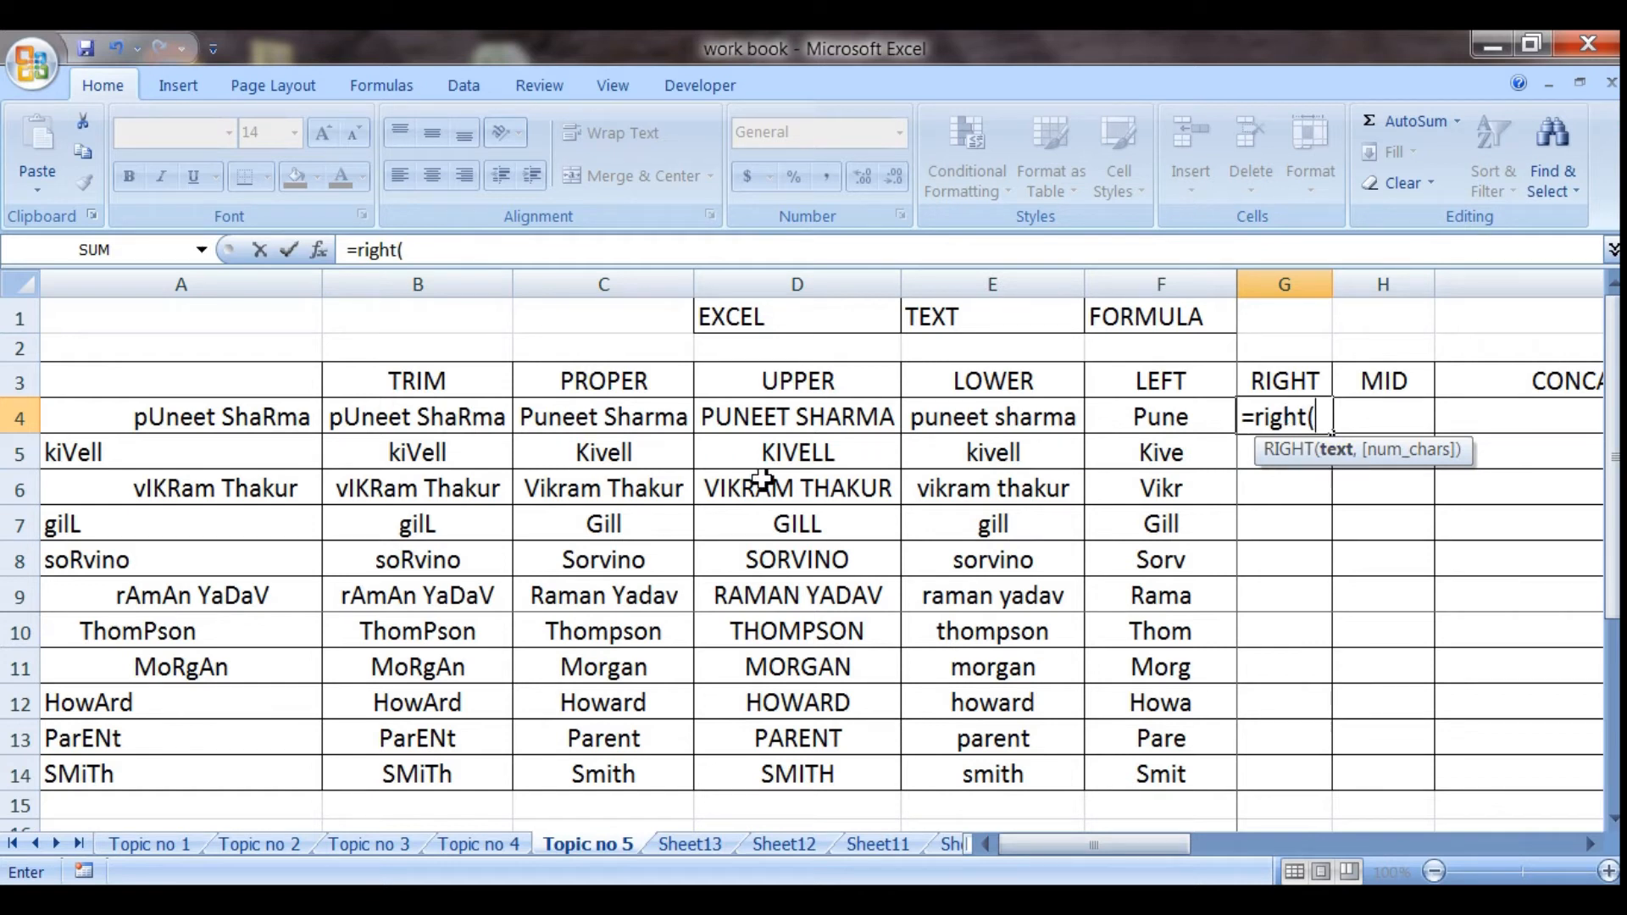
pyautogui.click(600, 421)
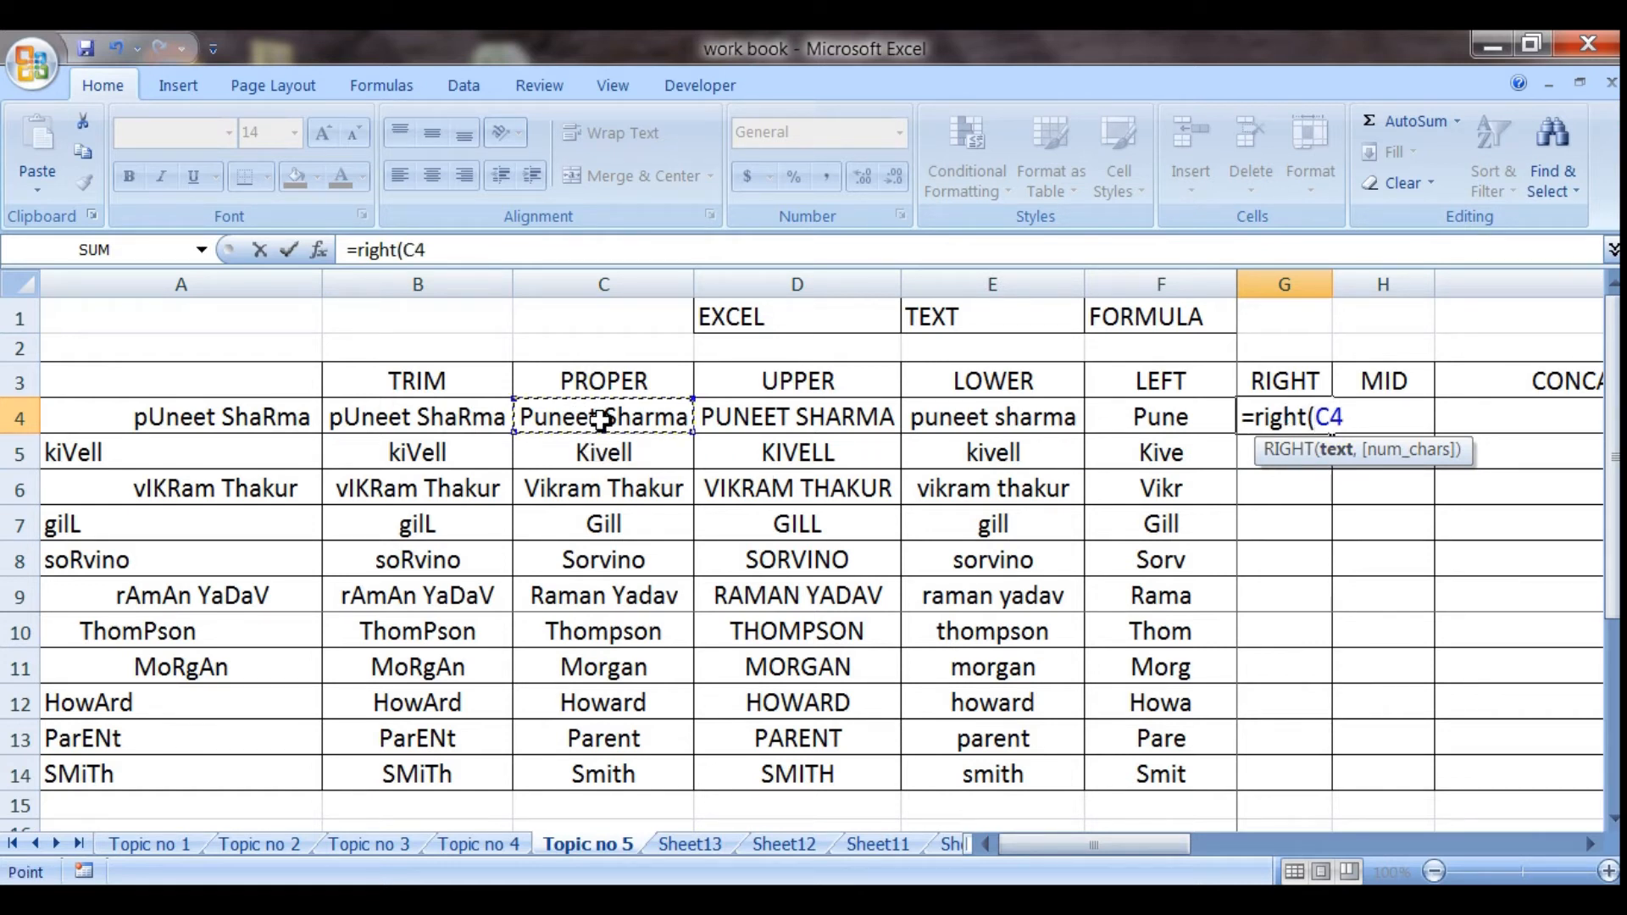
pyautogui.write(',')
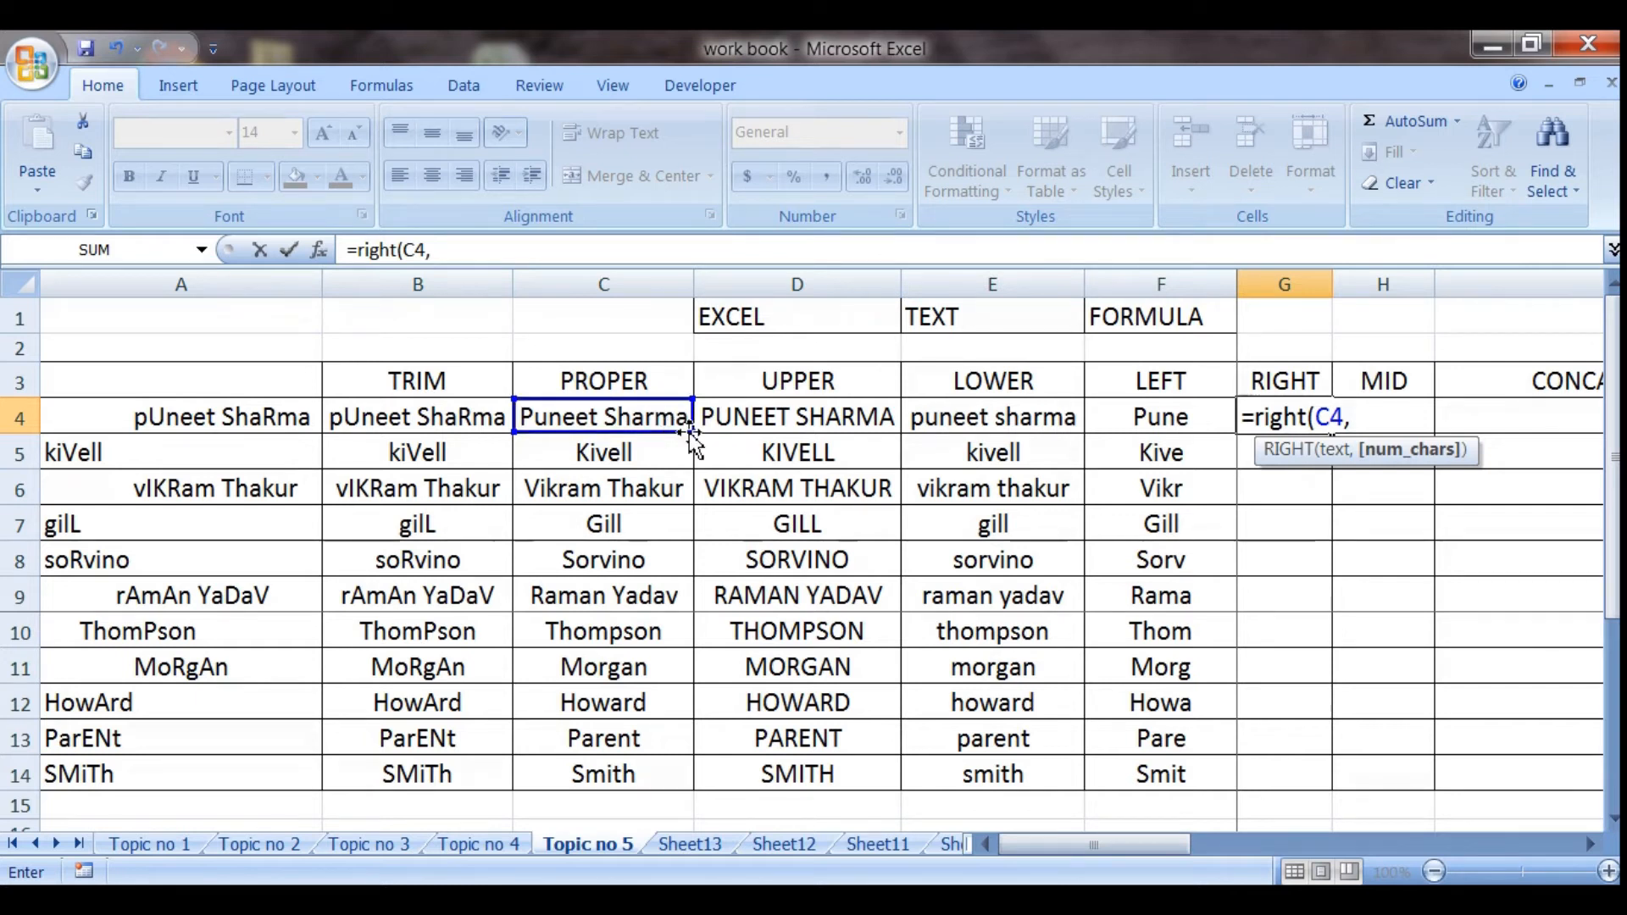
pyautogui.write('3)')
pyautogui.press('Return')
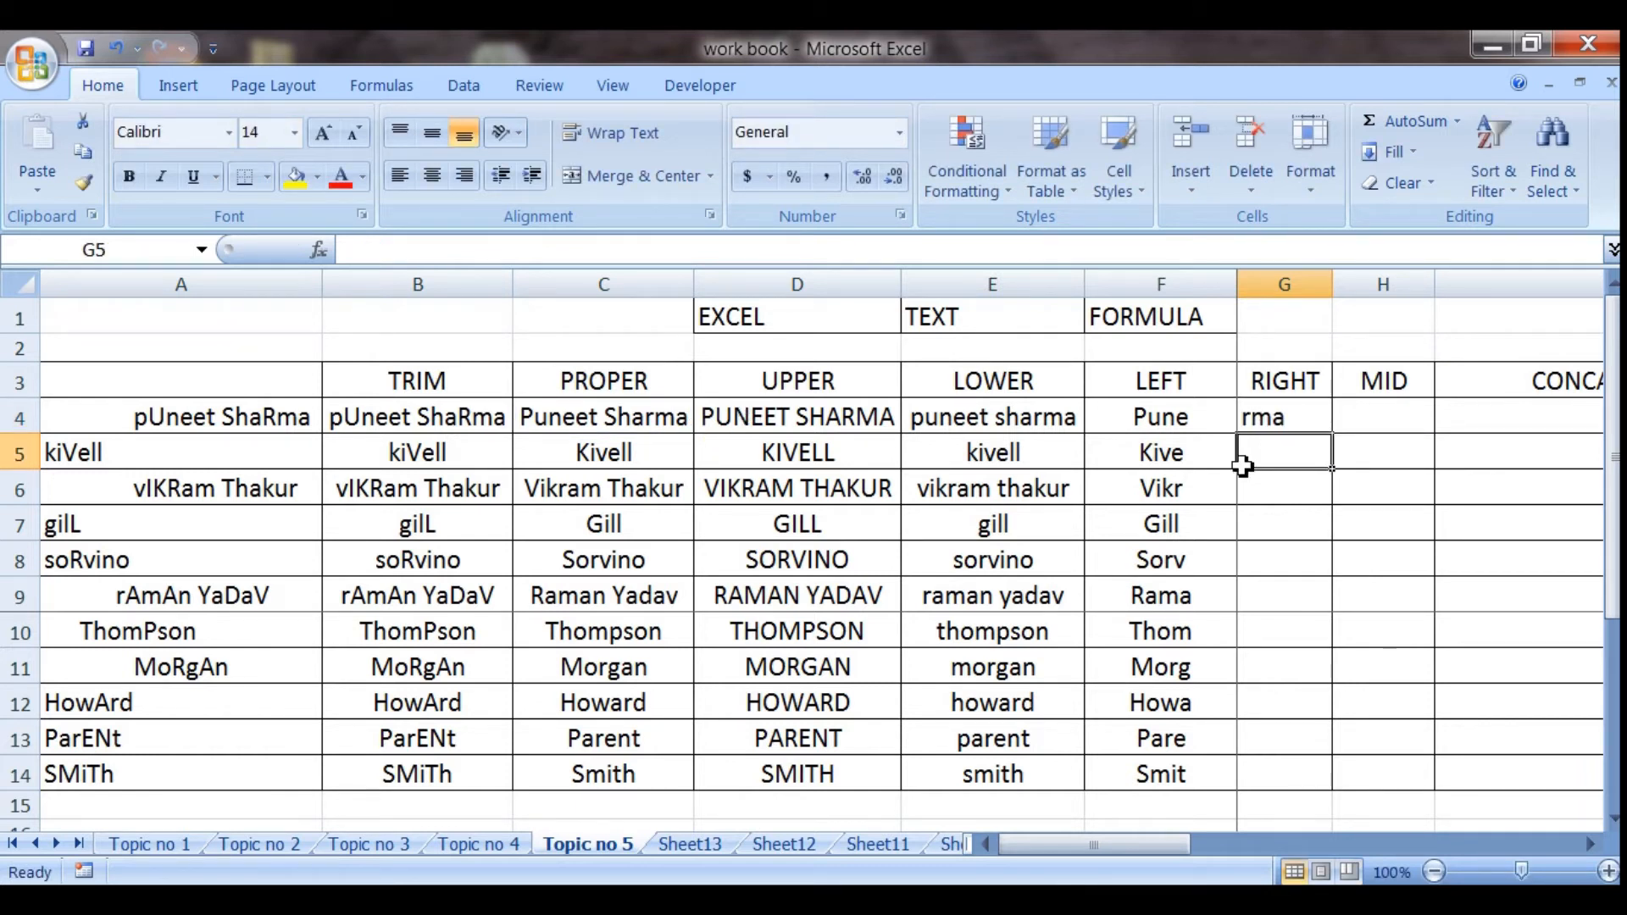
# Copy the RIGHT formula from G4 down through G14
pyautogui.click(1292, 421)
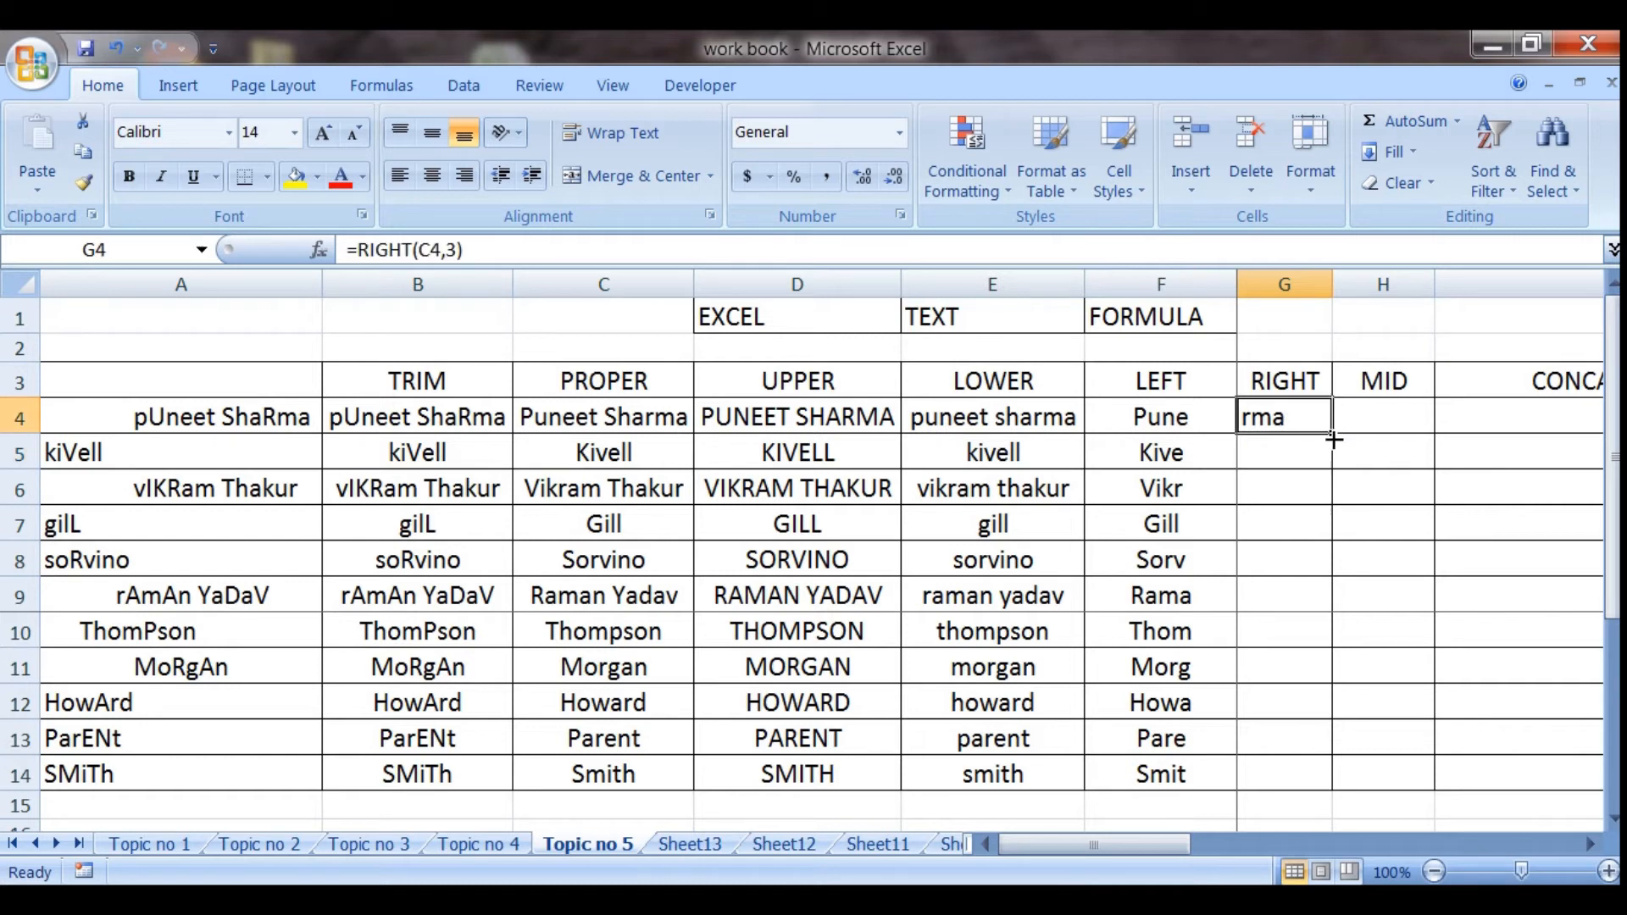
pyautogui.moveTo(1333, 440); pyautogui.dragTo(1308, 797)
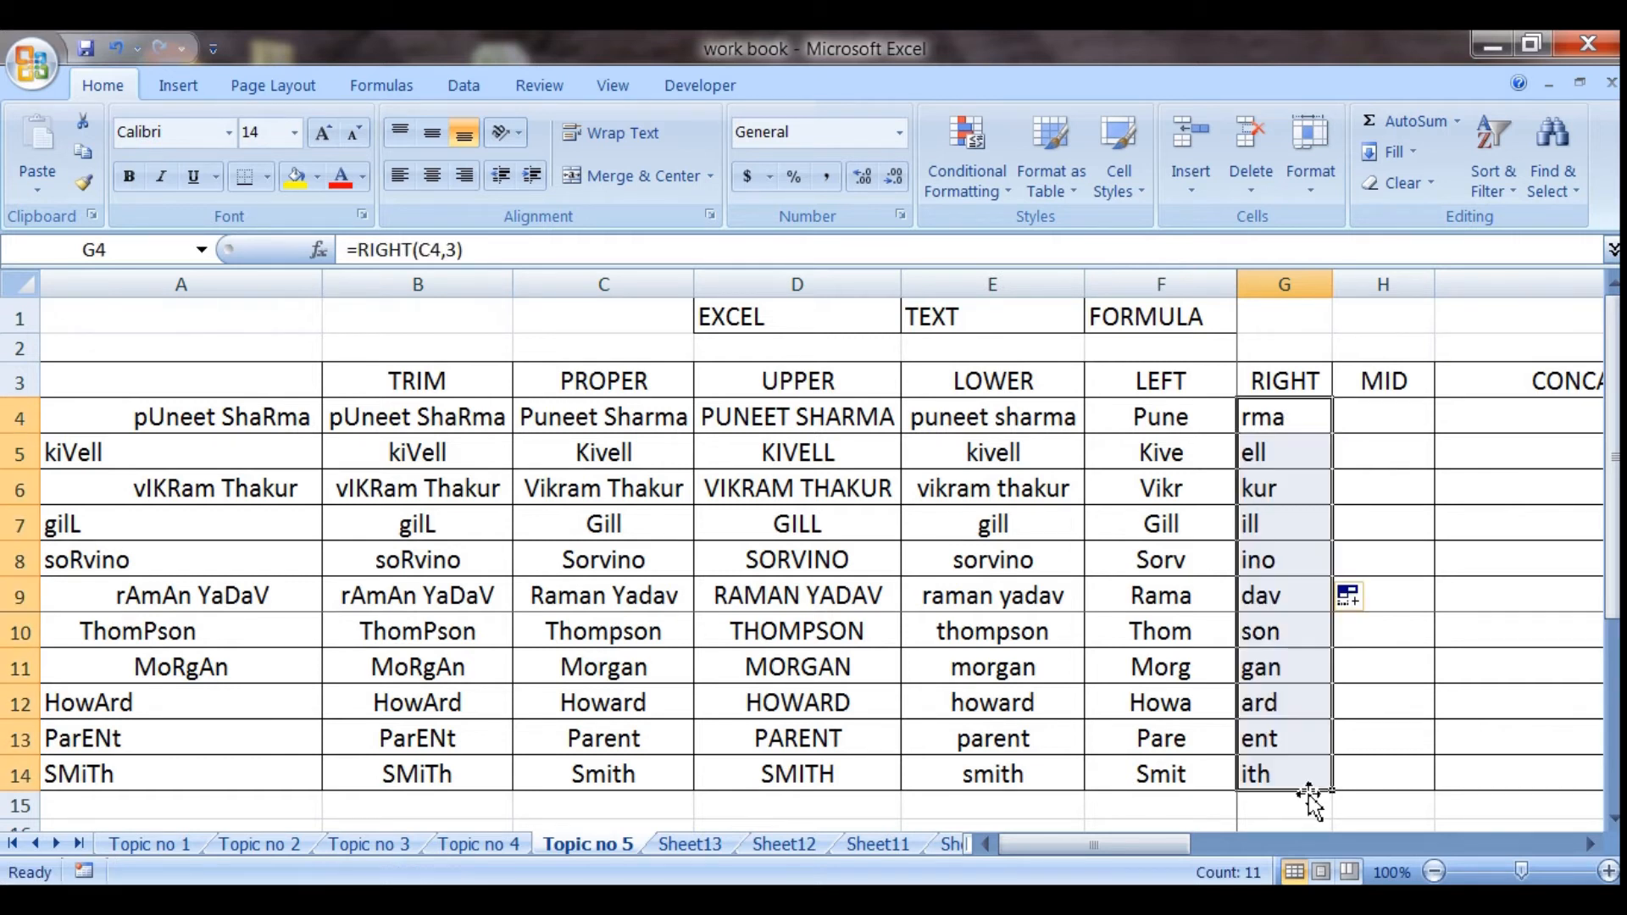
pyautogui.click(1253, 542)
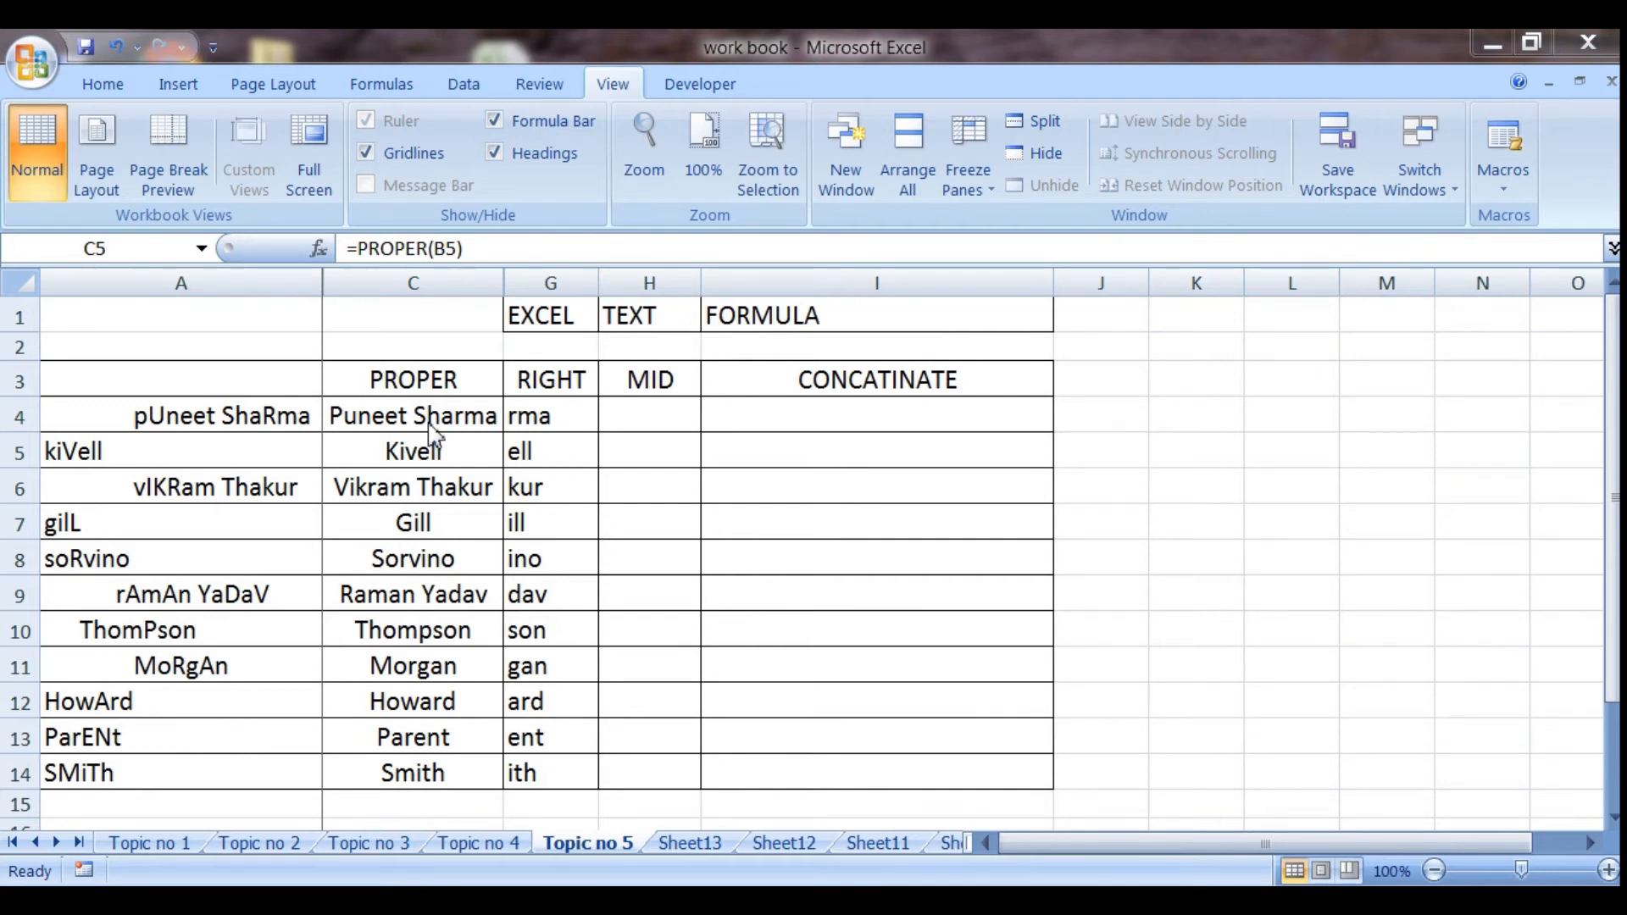
# Enter the formula =MID(C4,3,6) in cell H4 to extract six characters starting at the third
pyautogui.click(663, 415)
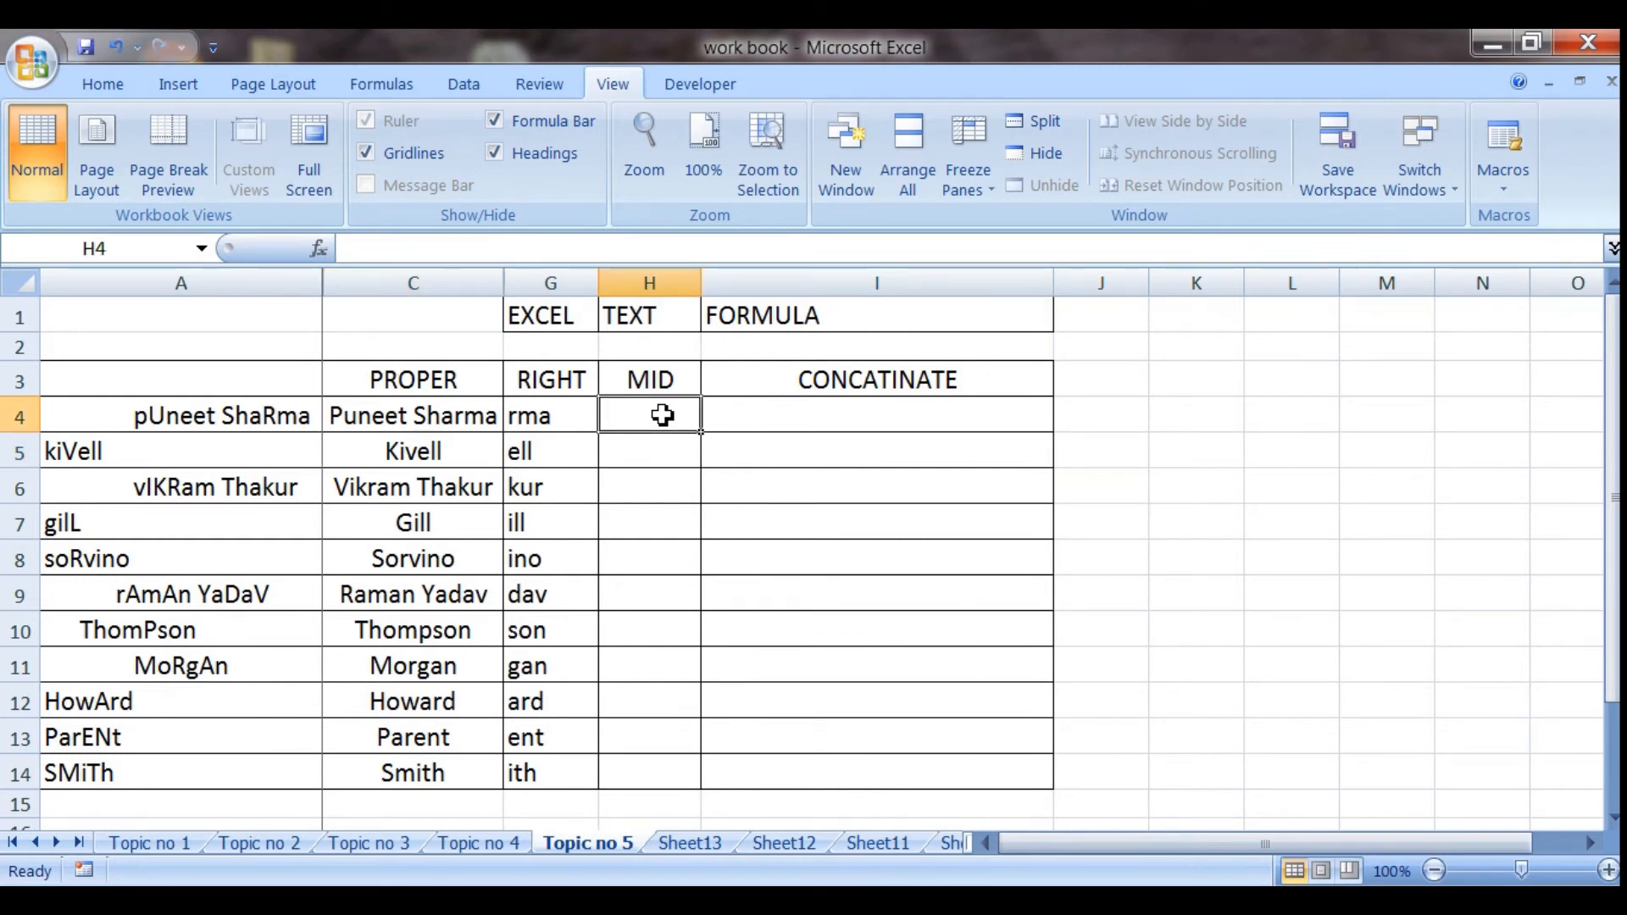
pyautogui.write('=mid')
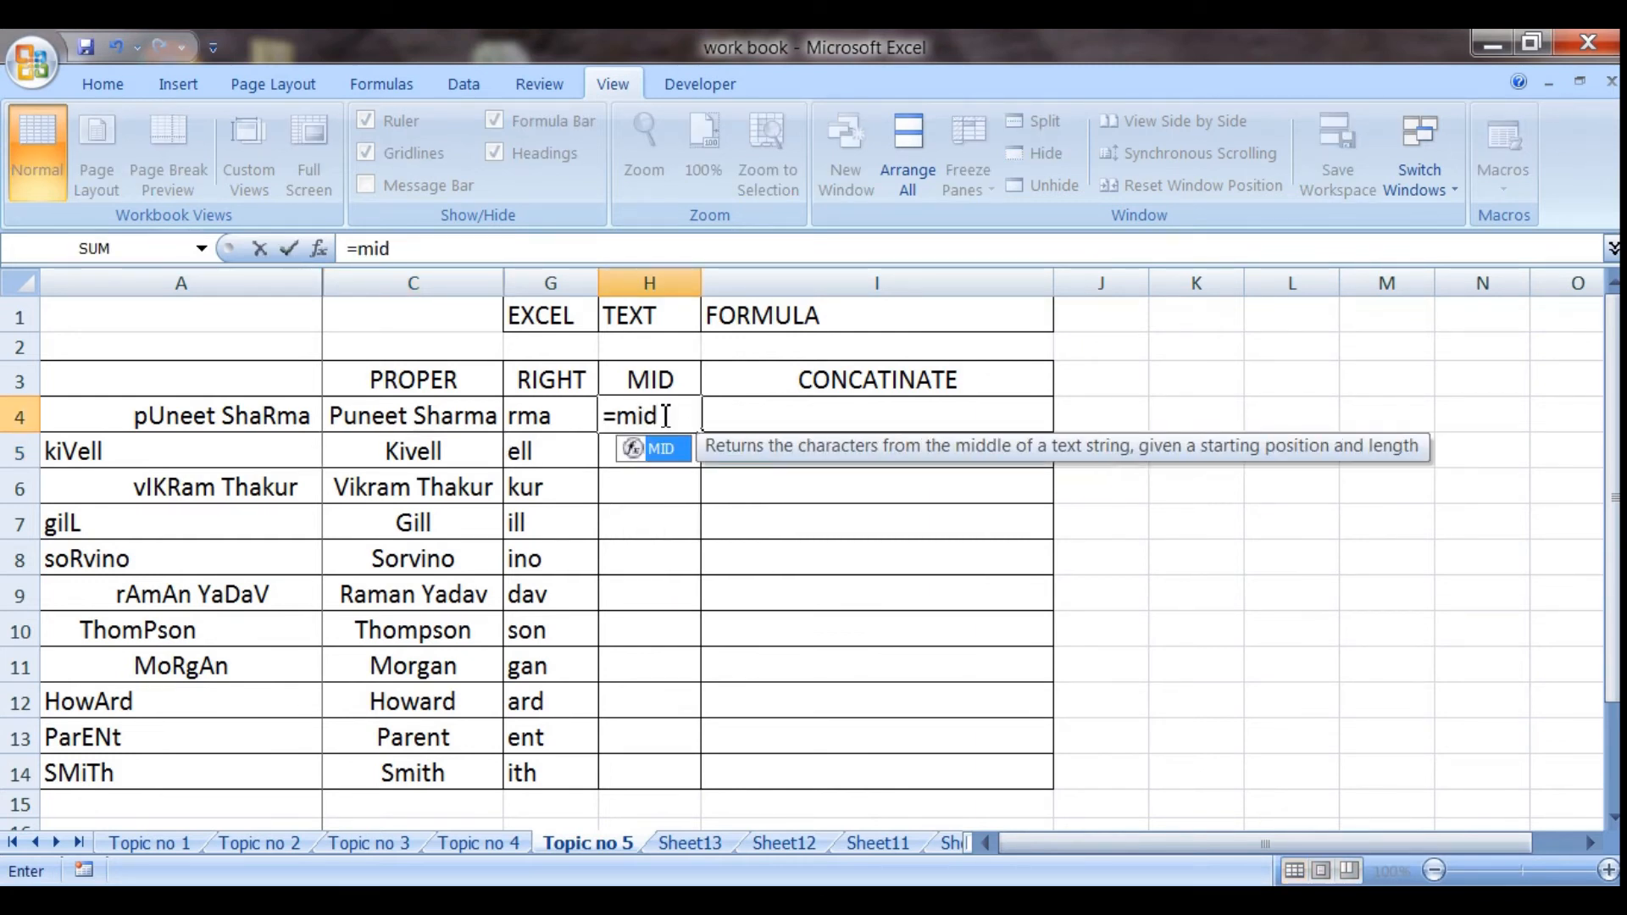
pyautogui.write('(')
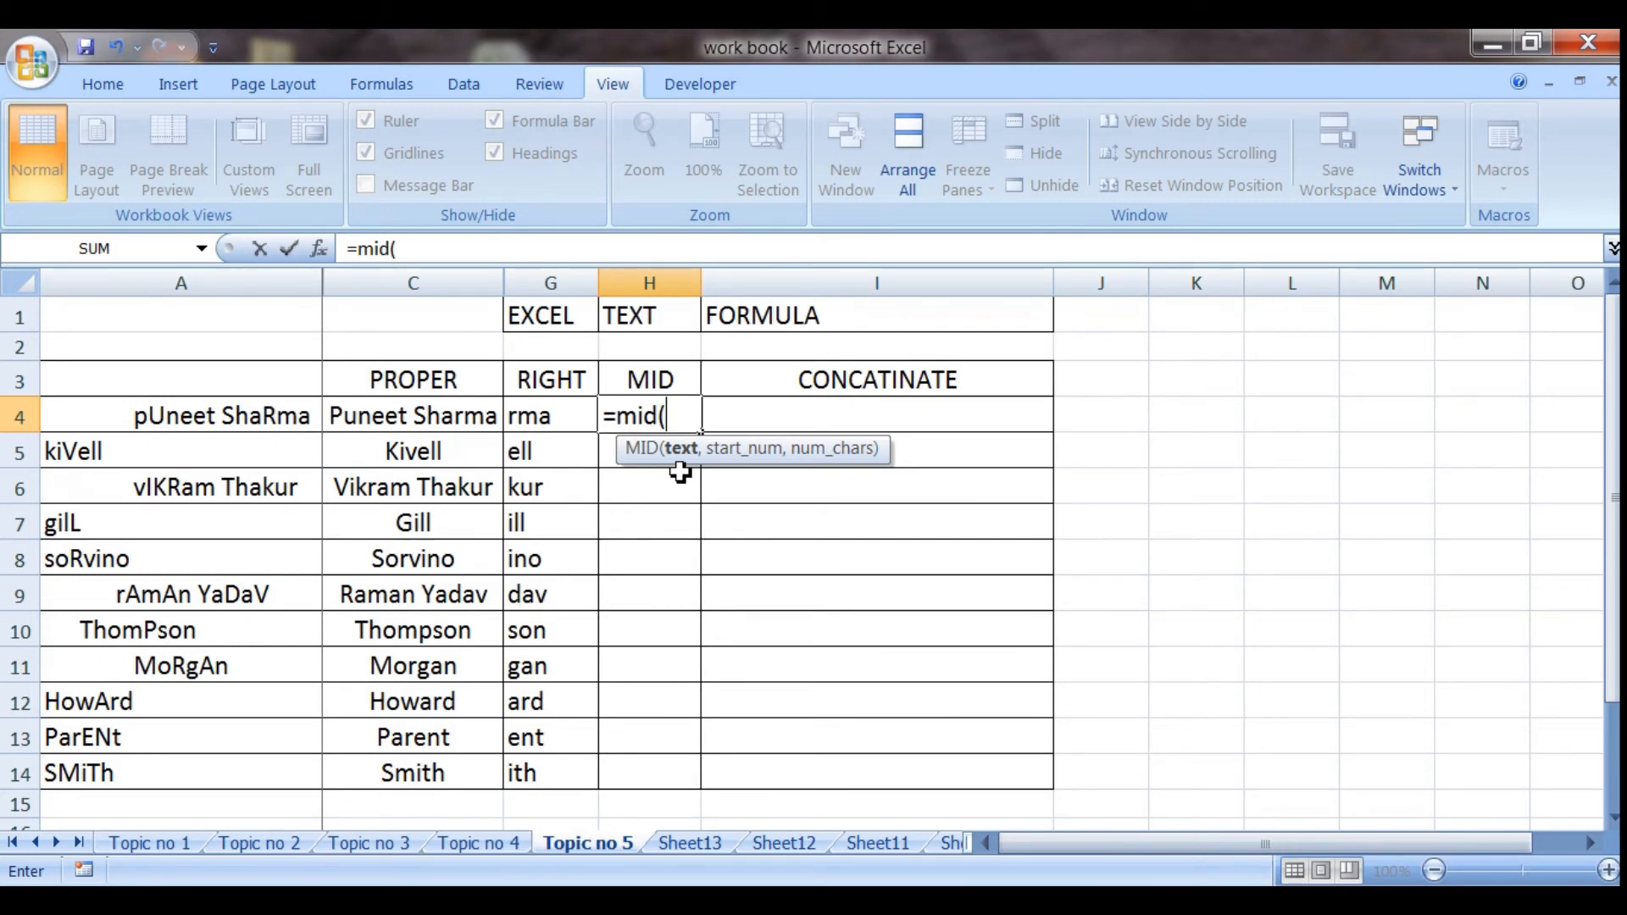
pyautogui.click(436, 419)
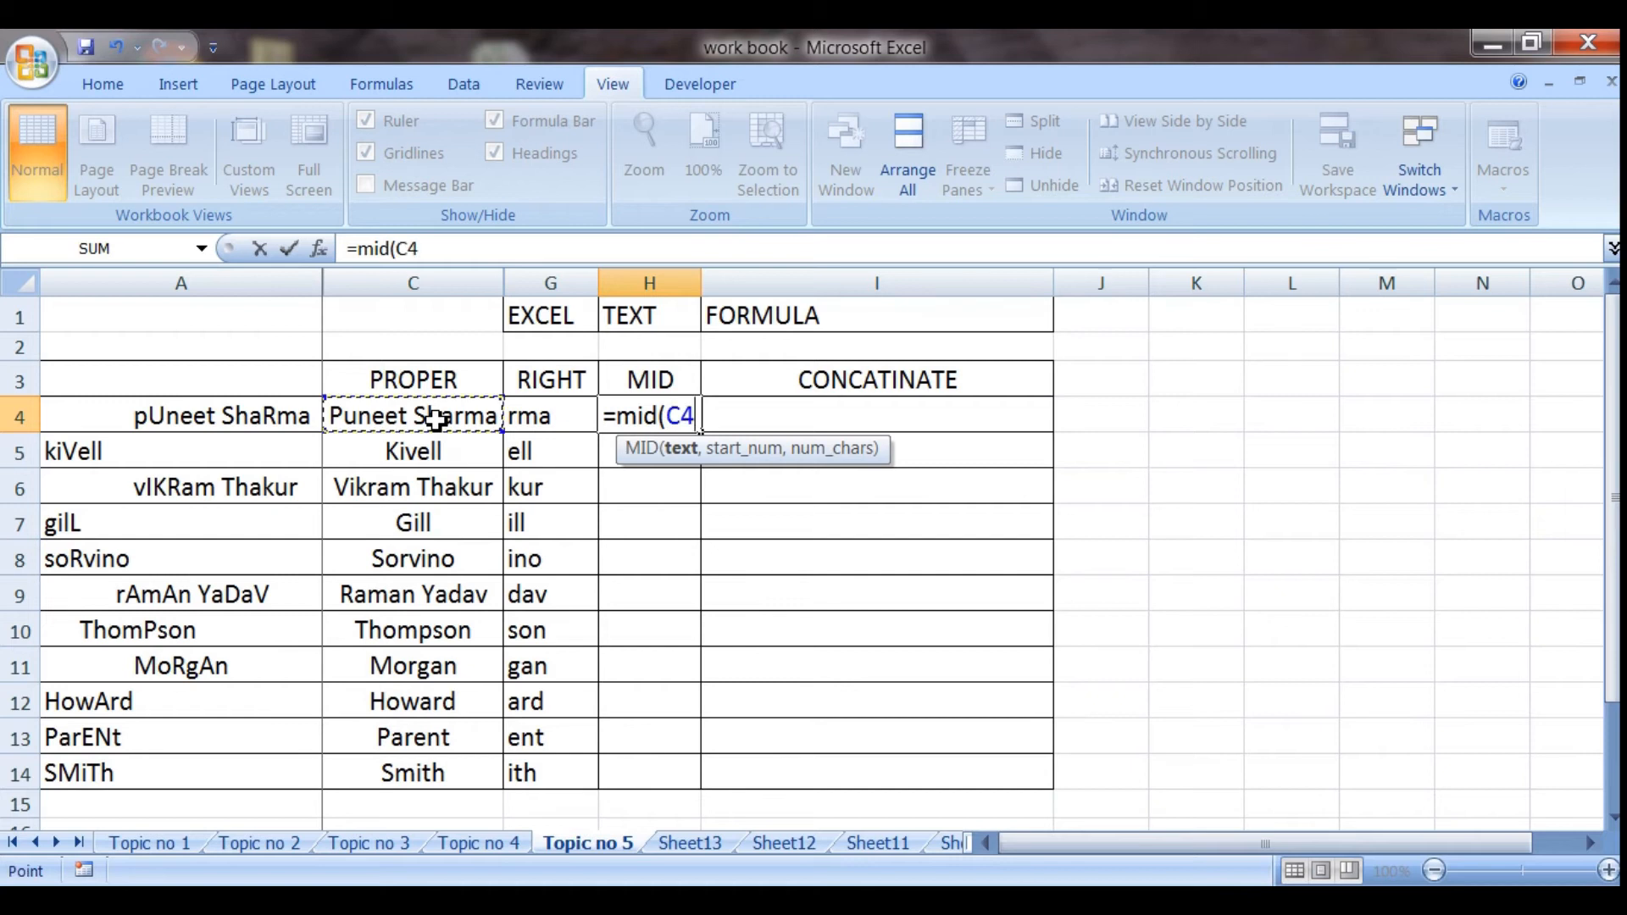
pyautogui.write(',')
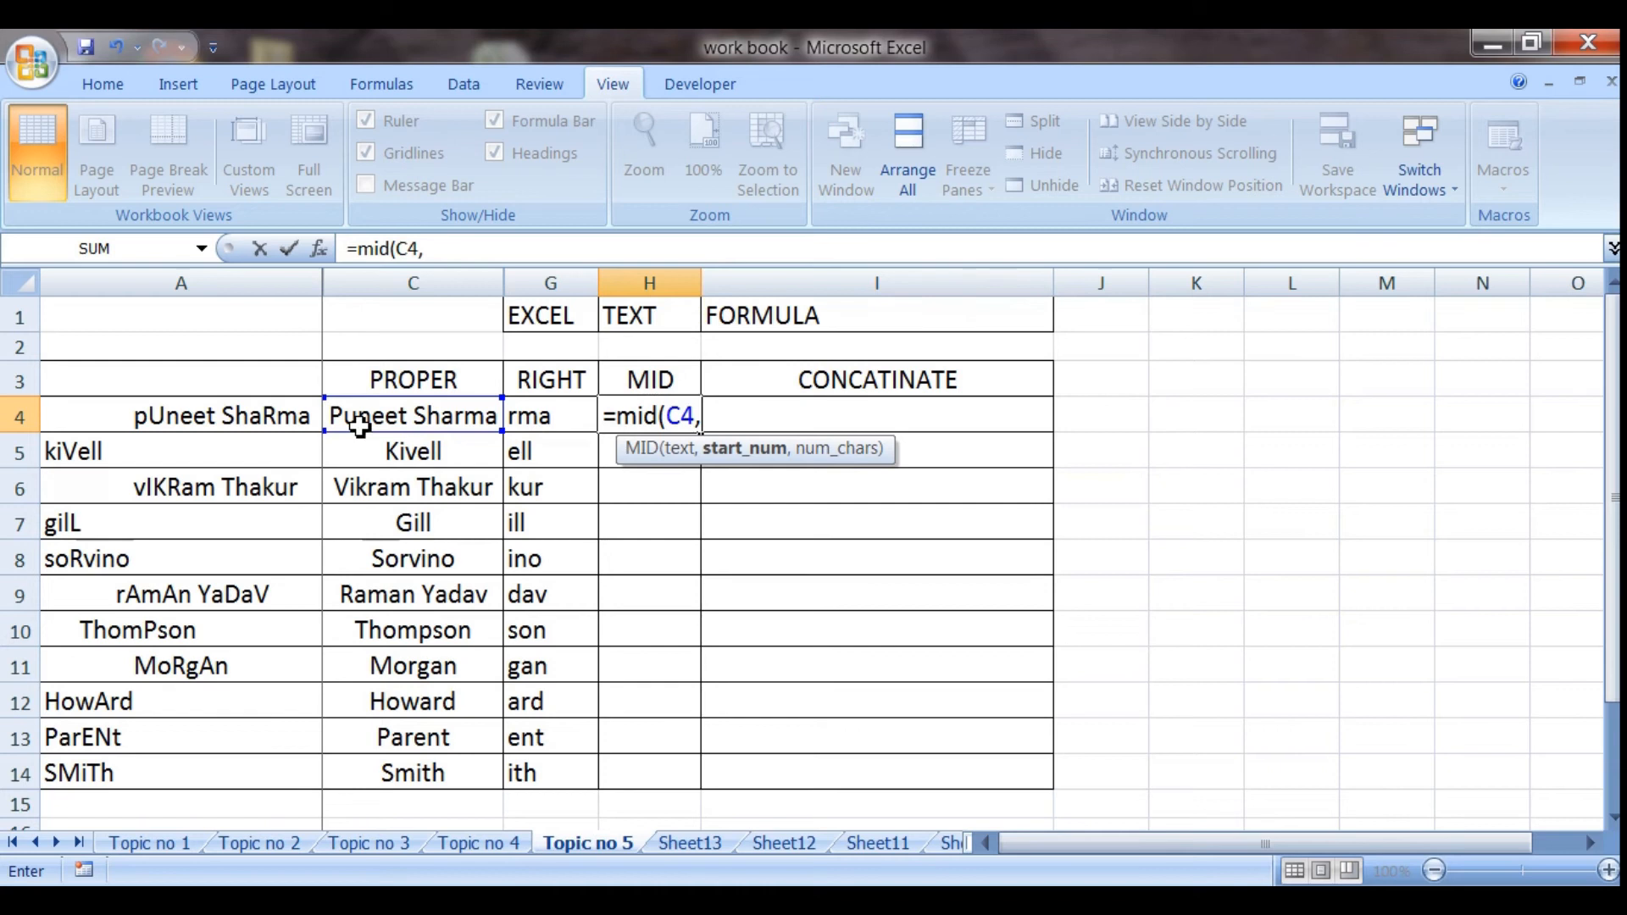
pyautogui.write('3')
pyautogui.write(',6')
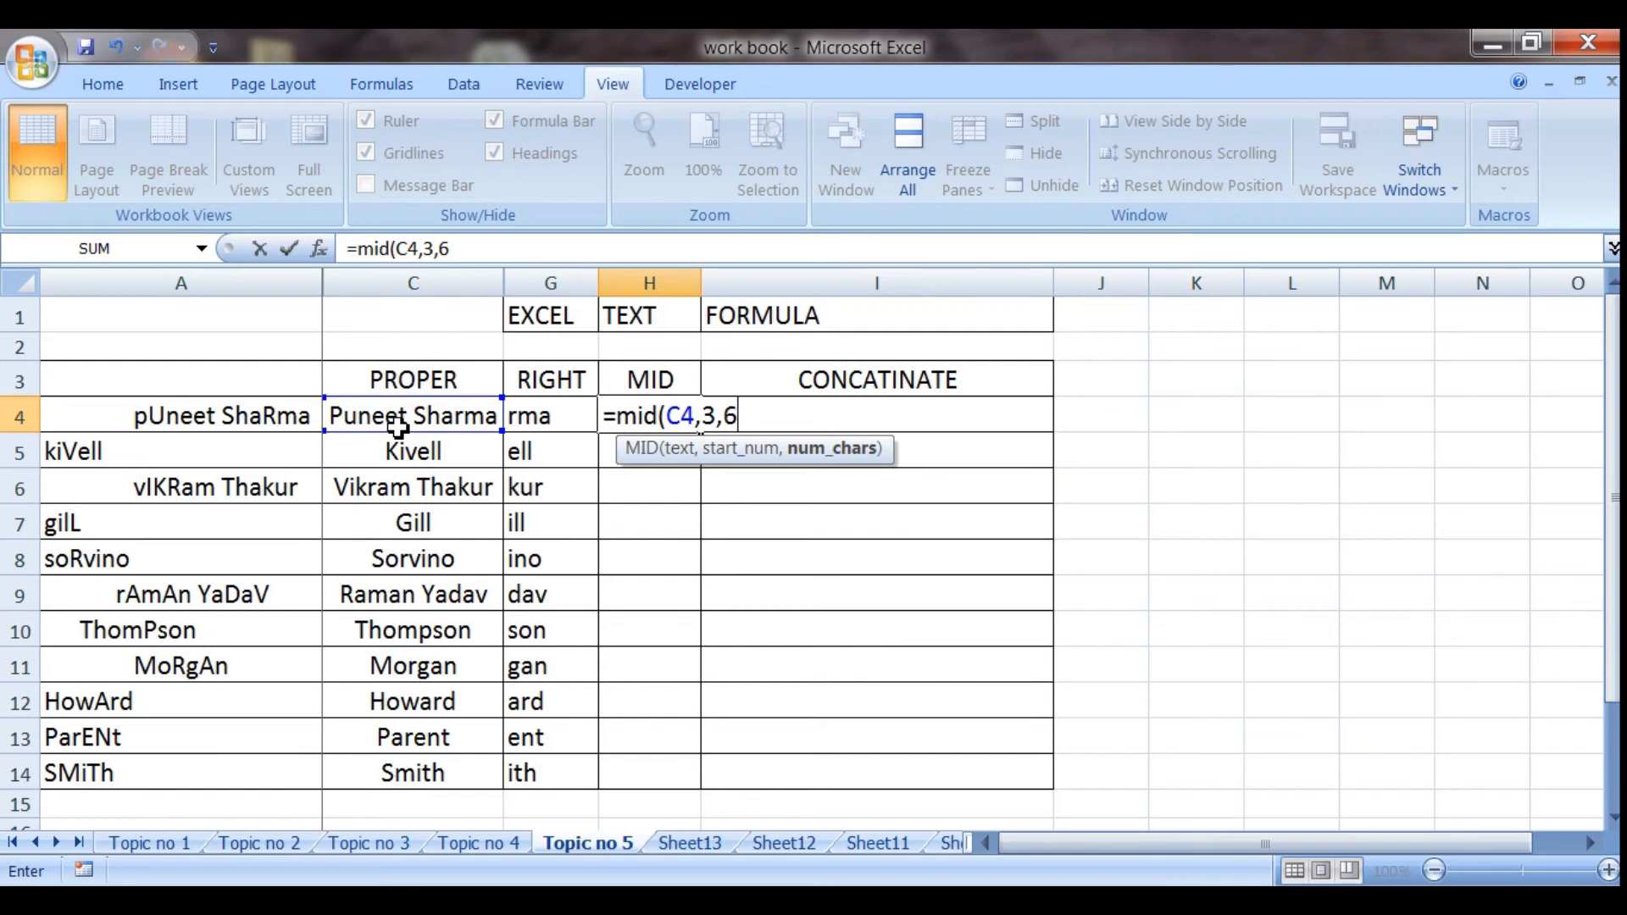
pyautogui.write(')')
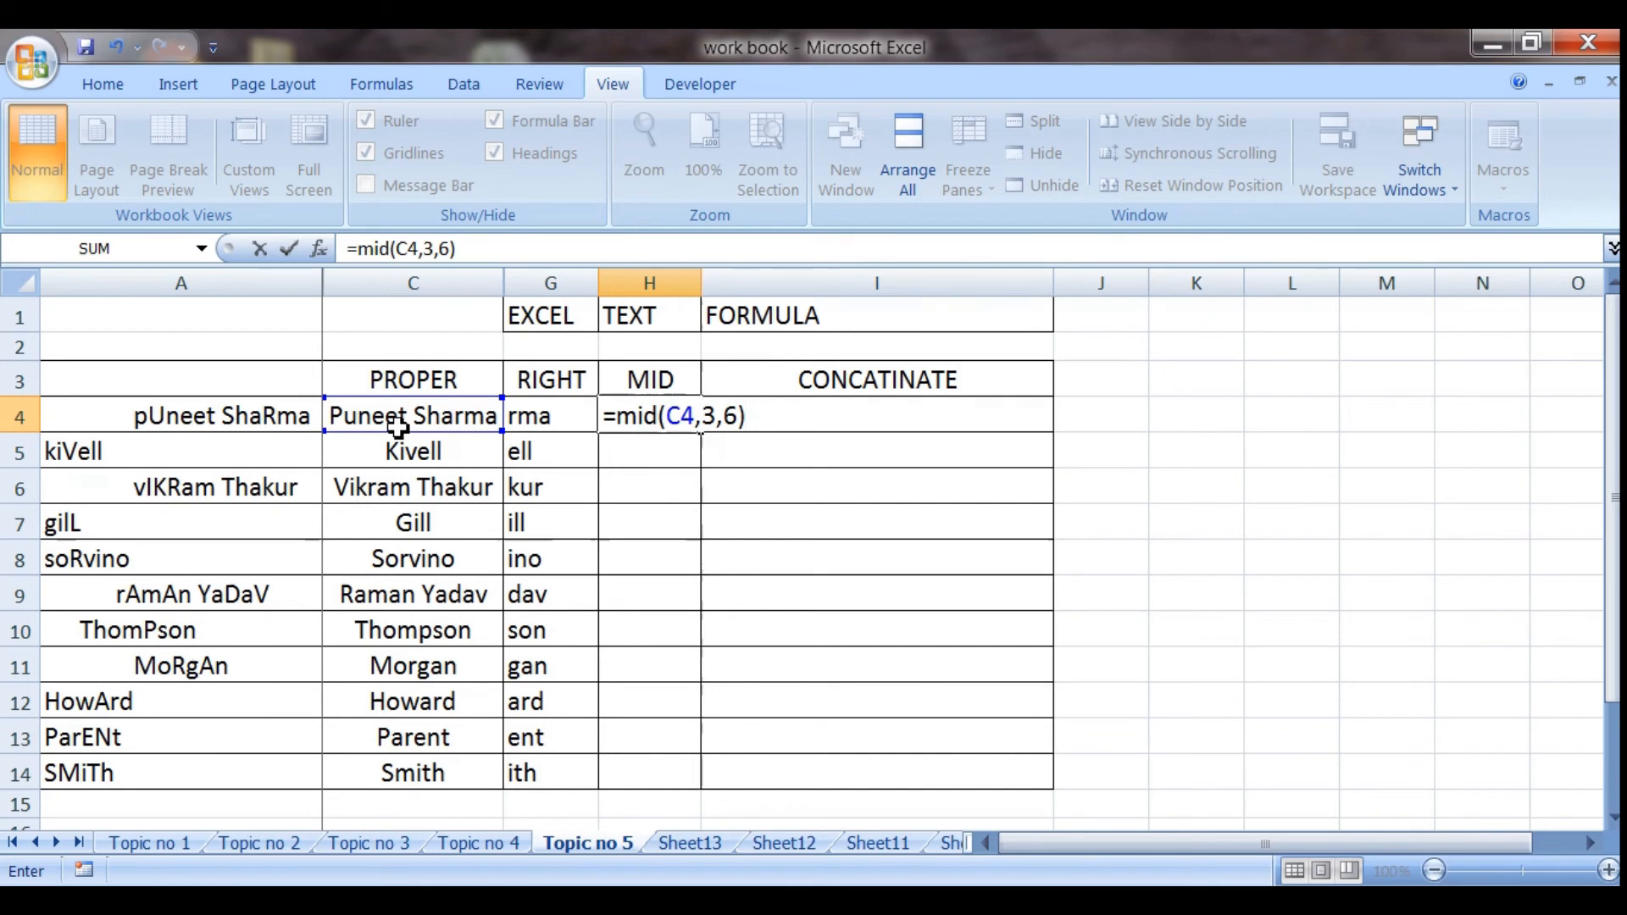
pyautogui.press('Return')
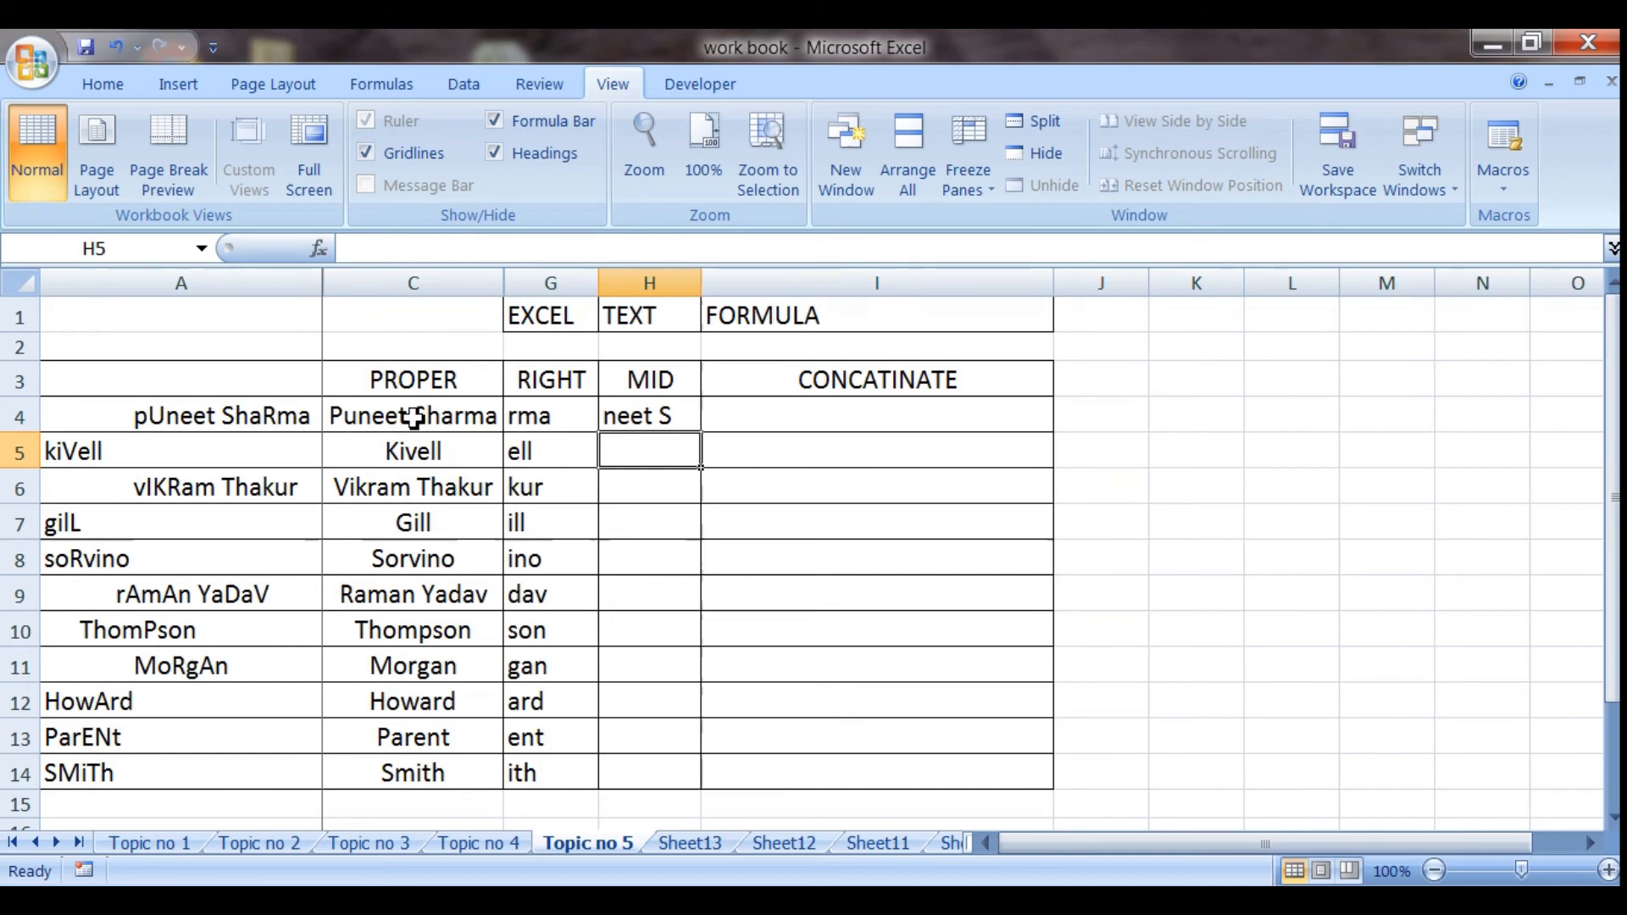
# Check the arguments of the MID formula in H4 and copy it down through H14
pyautogui.click(644, 419)
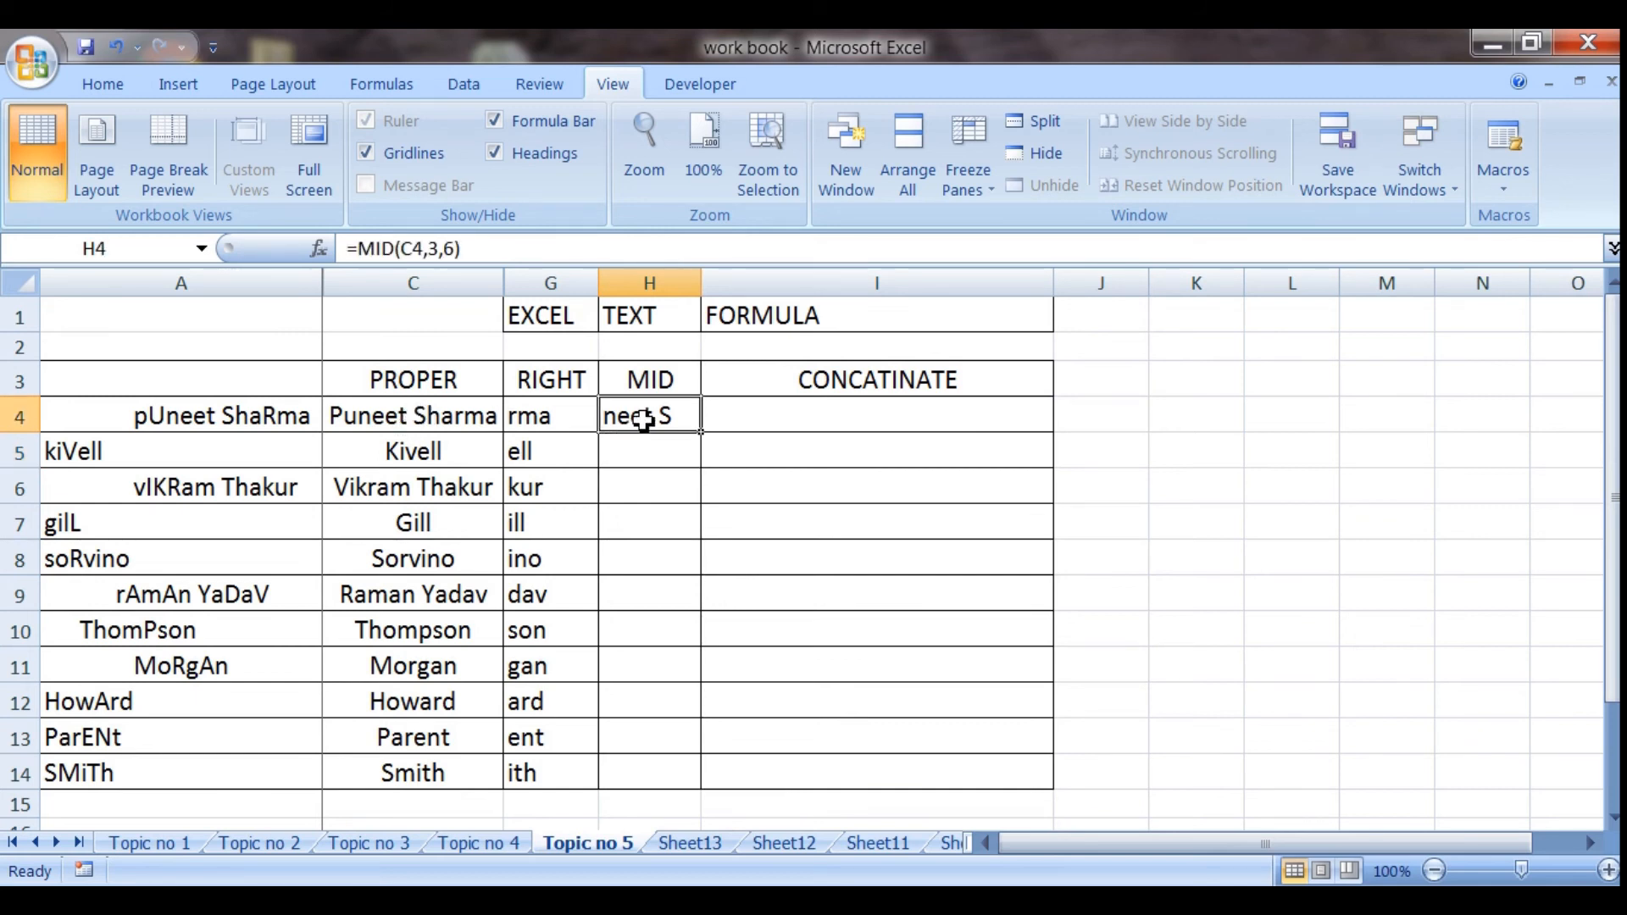
pyautogui.doubleClick(644, 419)
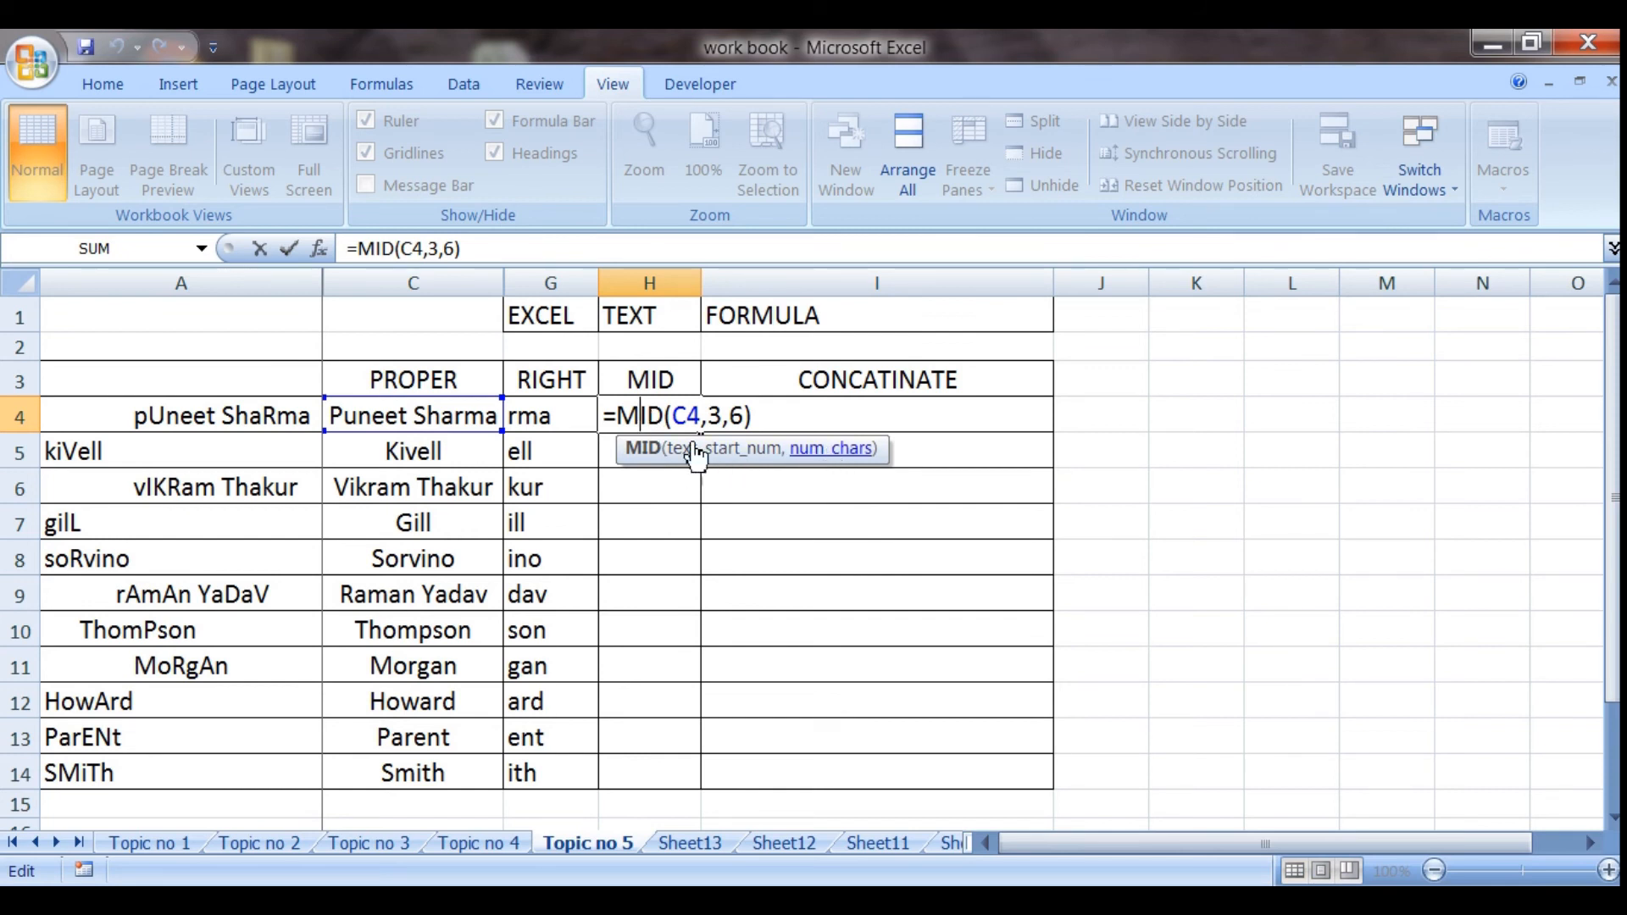
pyautogui.press('Return')
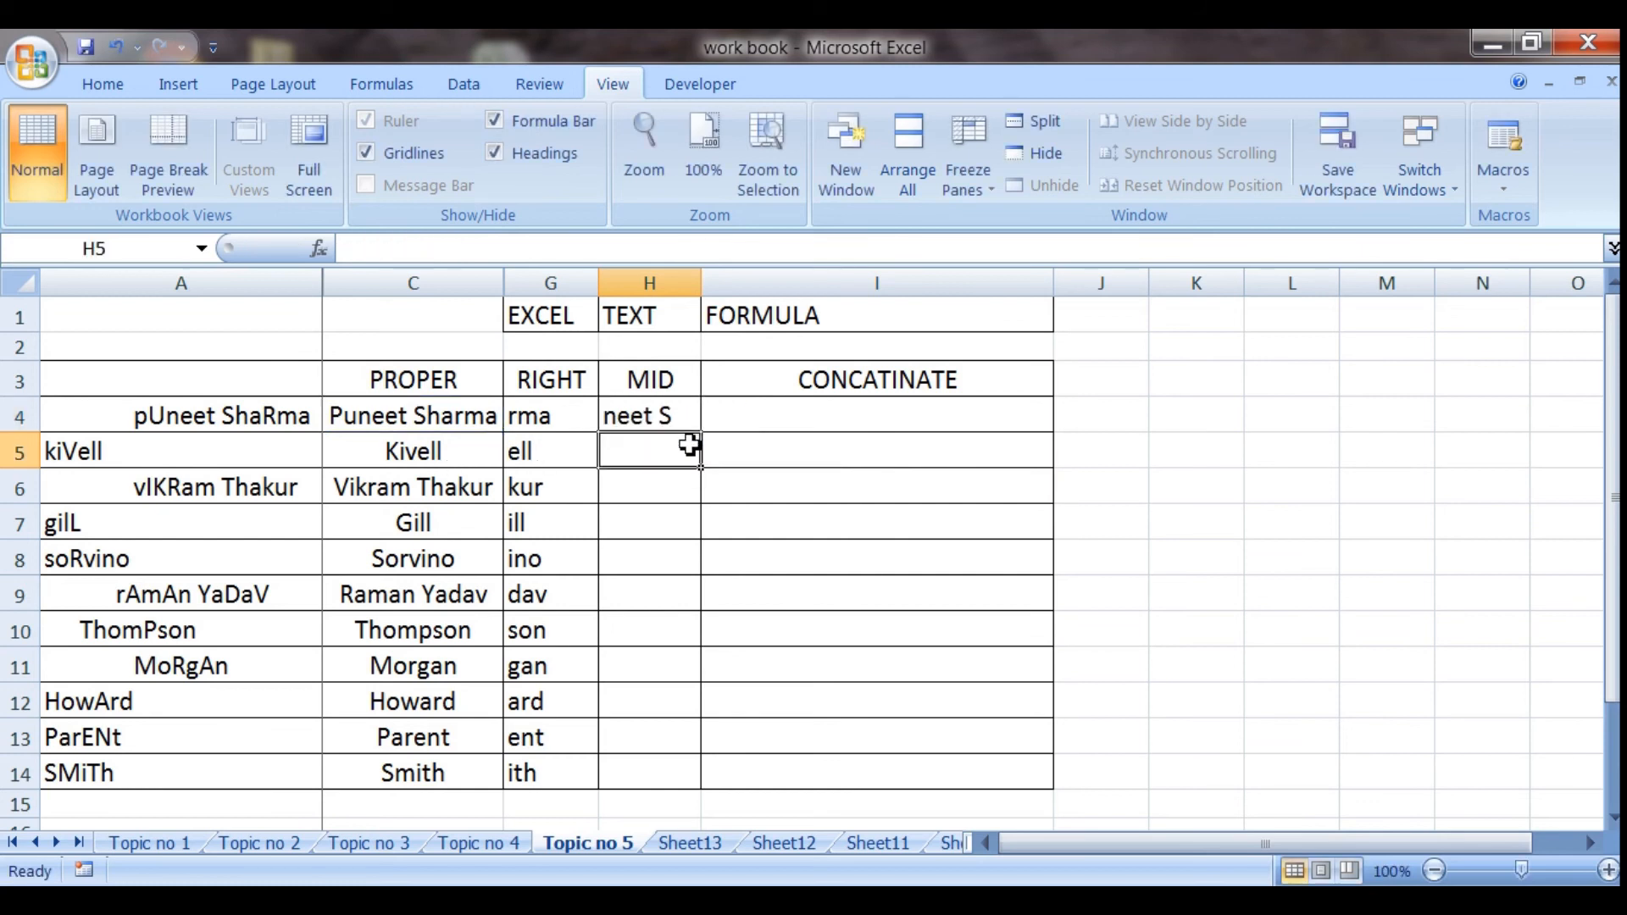
pyautogui.click(696, 426)
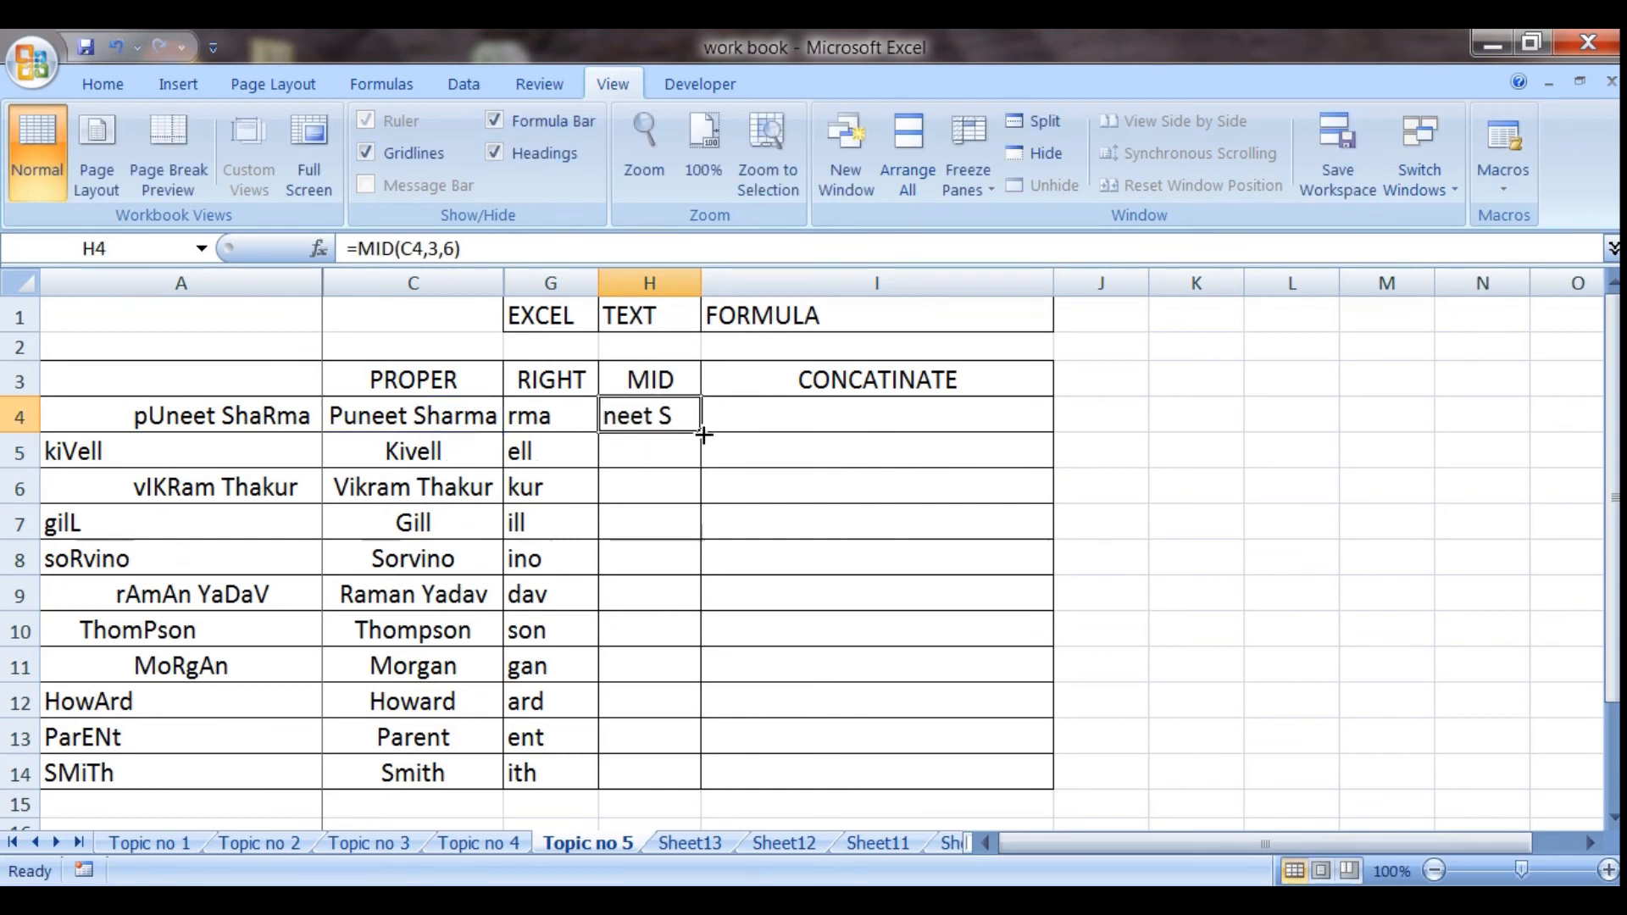
pyautogui.moveTo(700, 432); pyautogui.dragTo(688, 774)
pyautogui.click(628, 585)
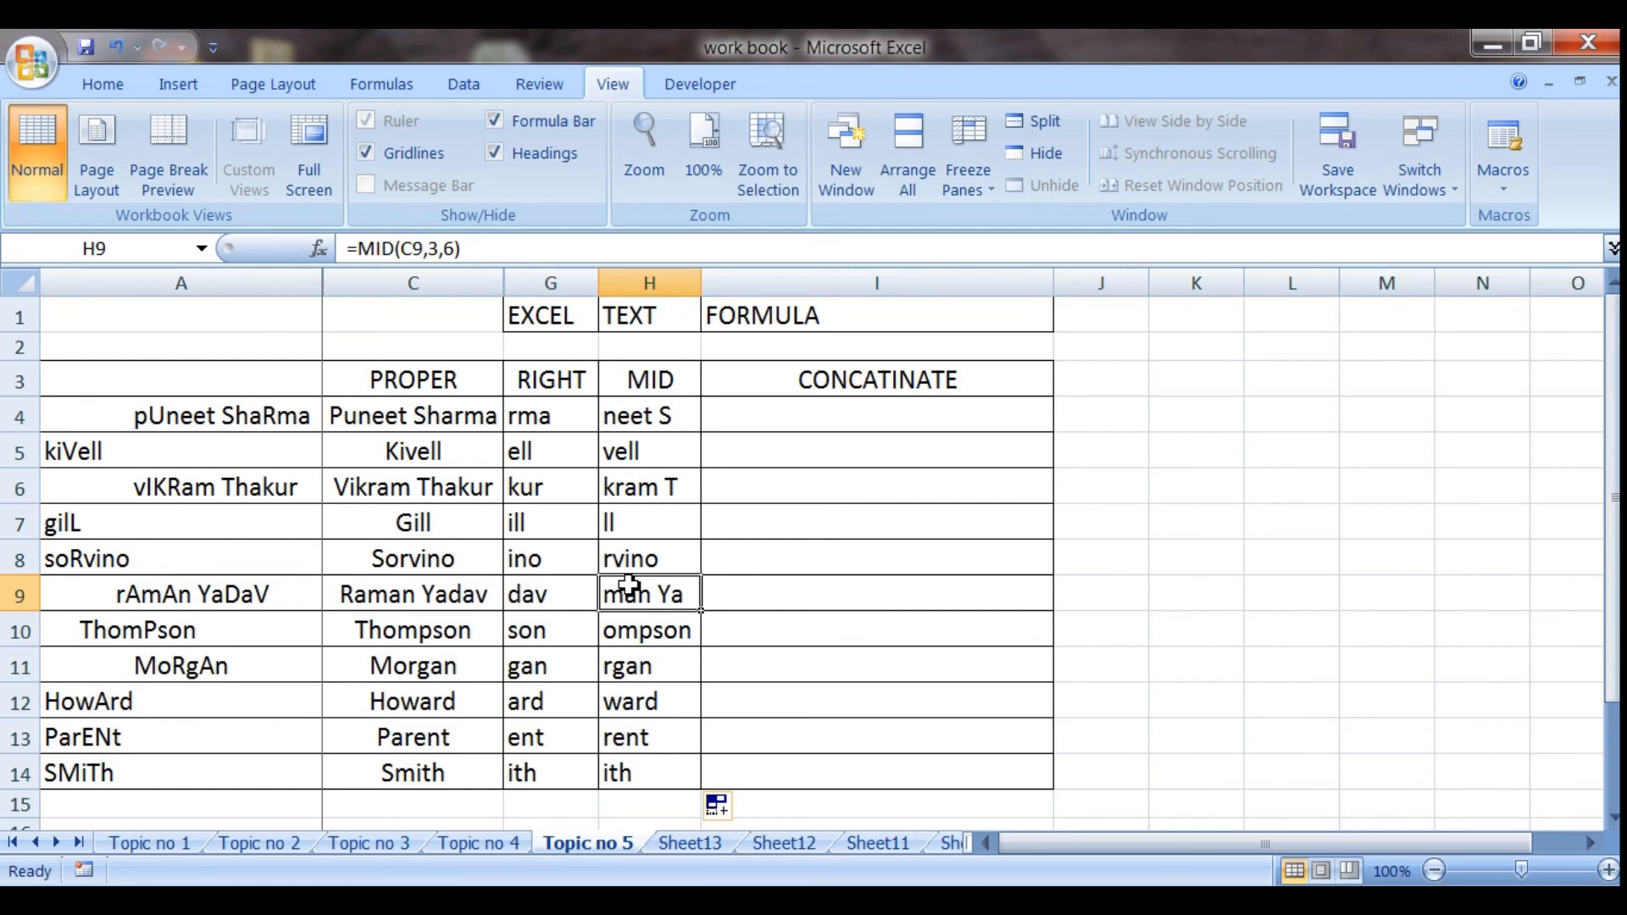
# Enter the formula =CONCATENATE(G1,H1,I1) in cell I4 to join the three text pieces in row 1
pyautogui.click(808, 411)
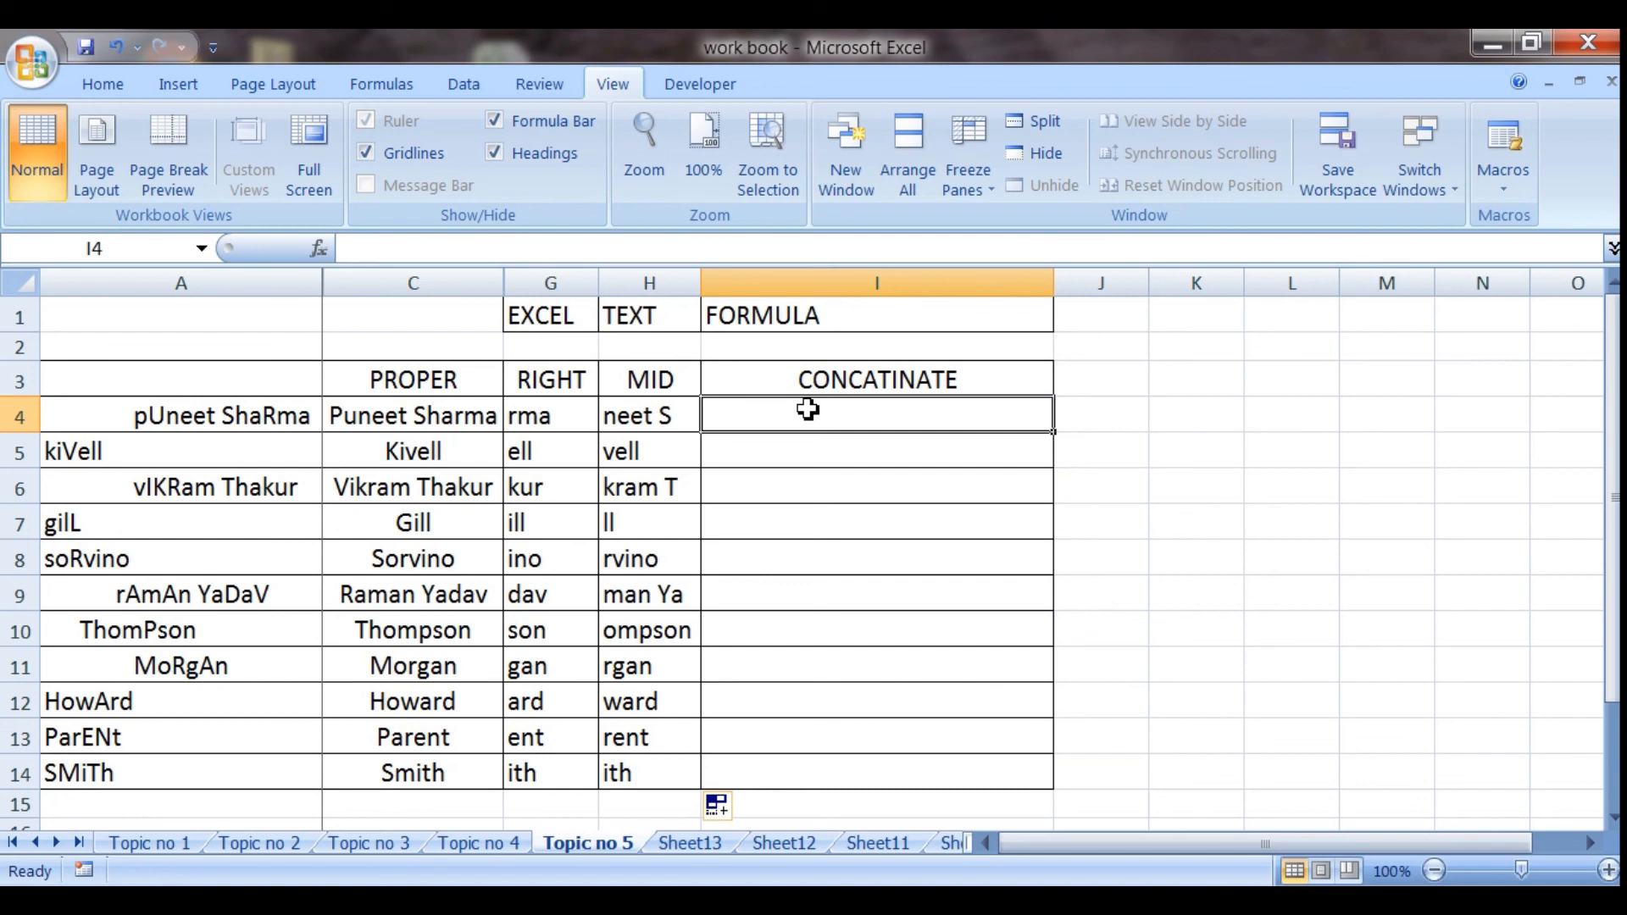
pyautogui.write('=')
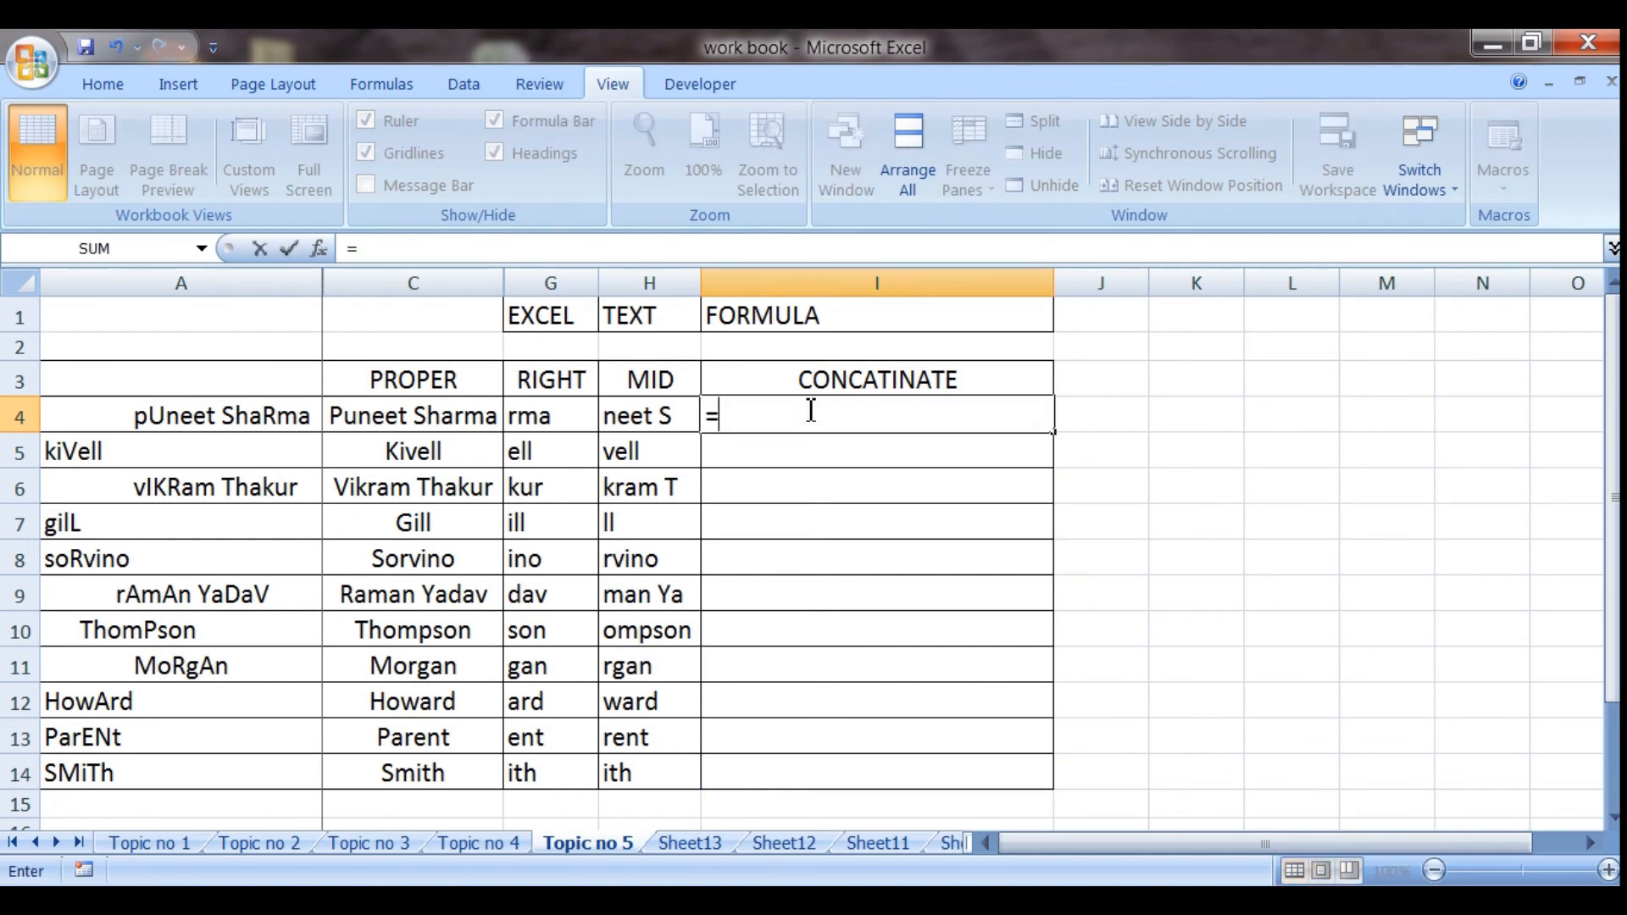
pyautogui.write('con')
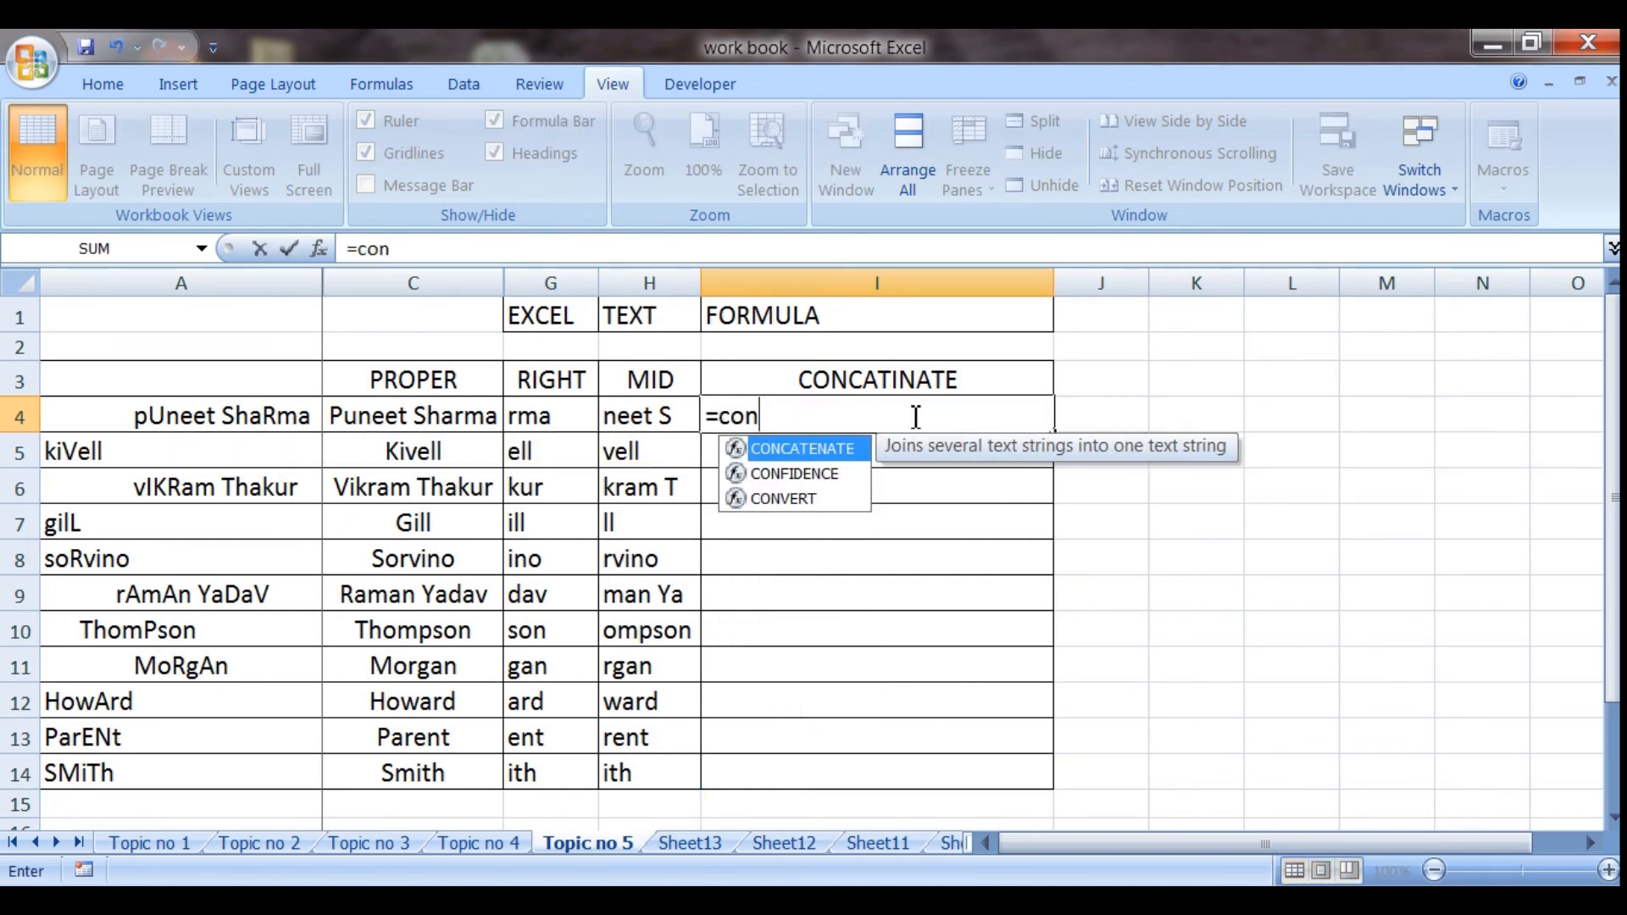
pyautogui.press('Tab')
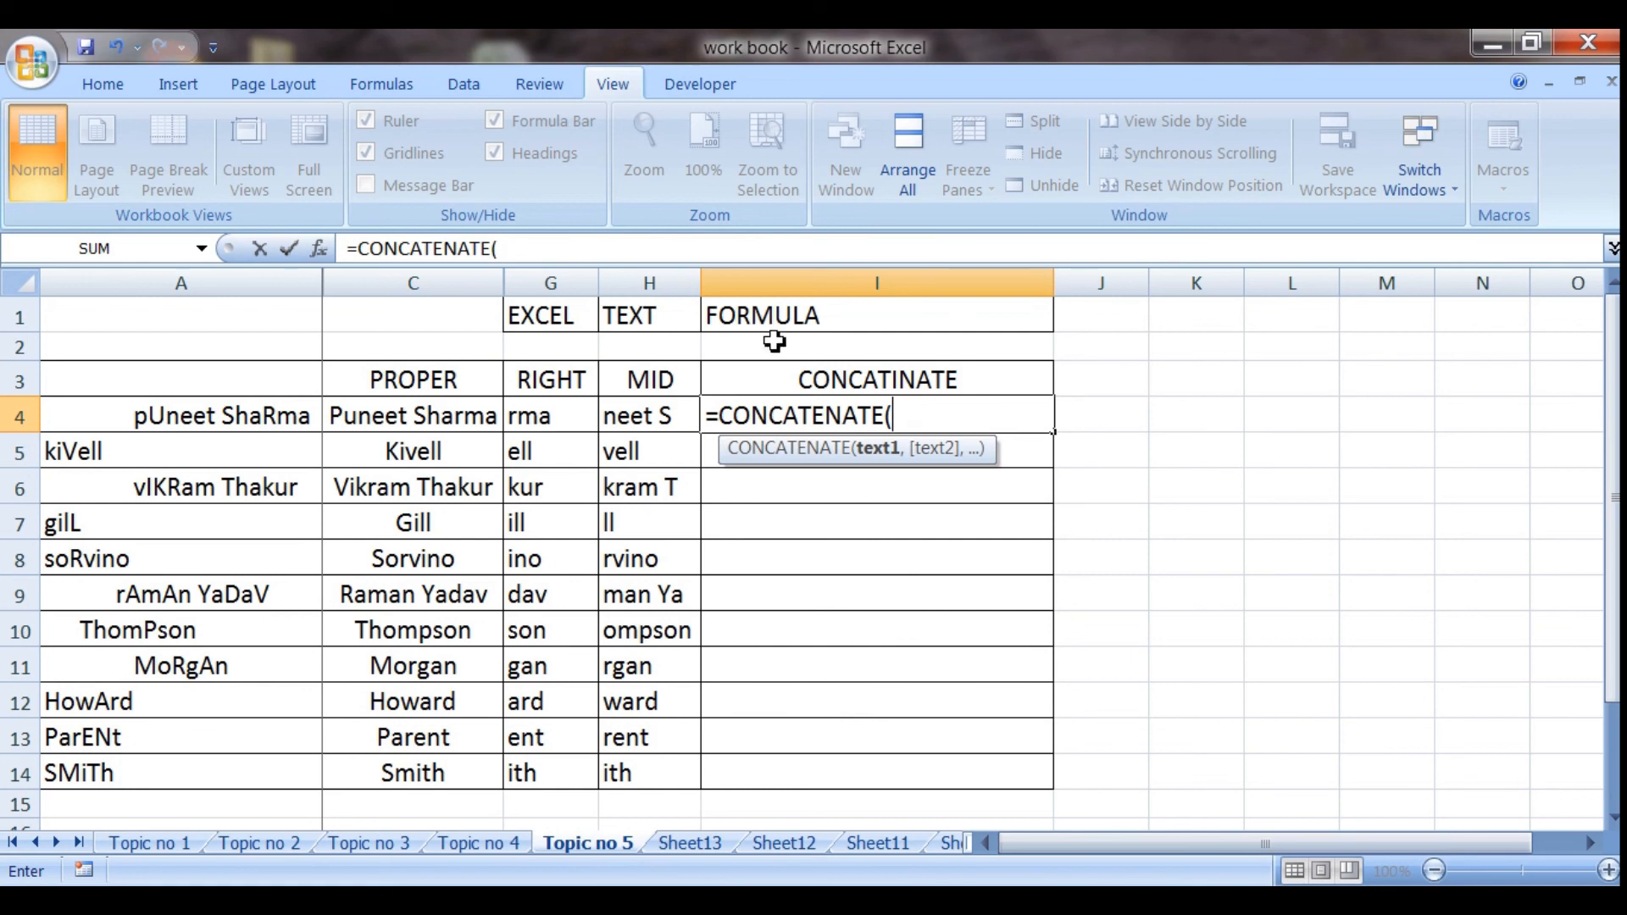
pyautogui.click(564, 326)
pyautogui.write(',')
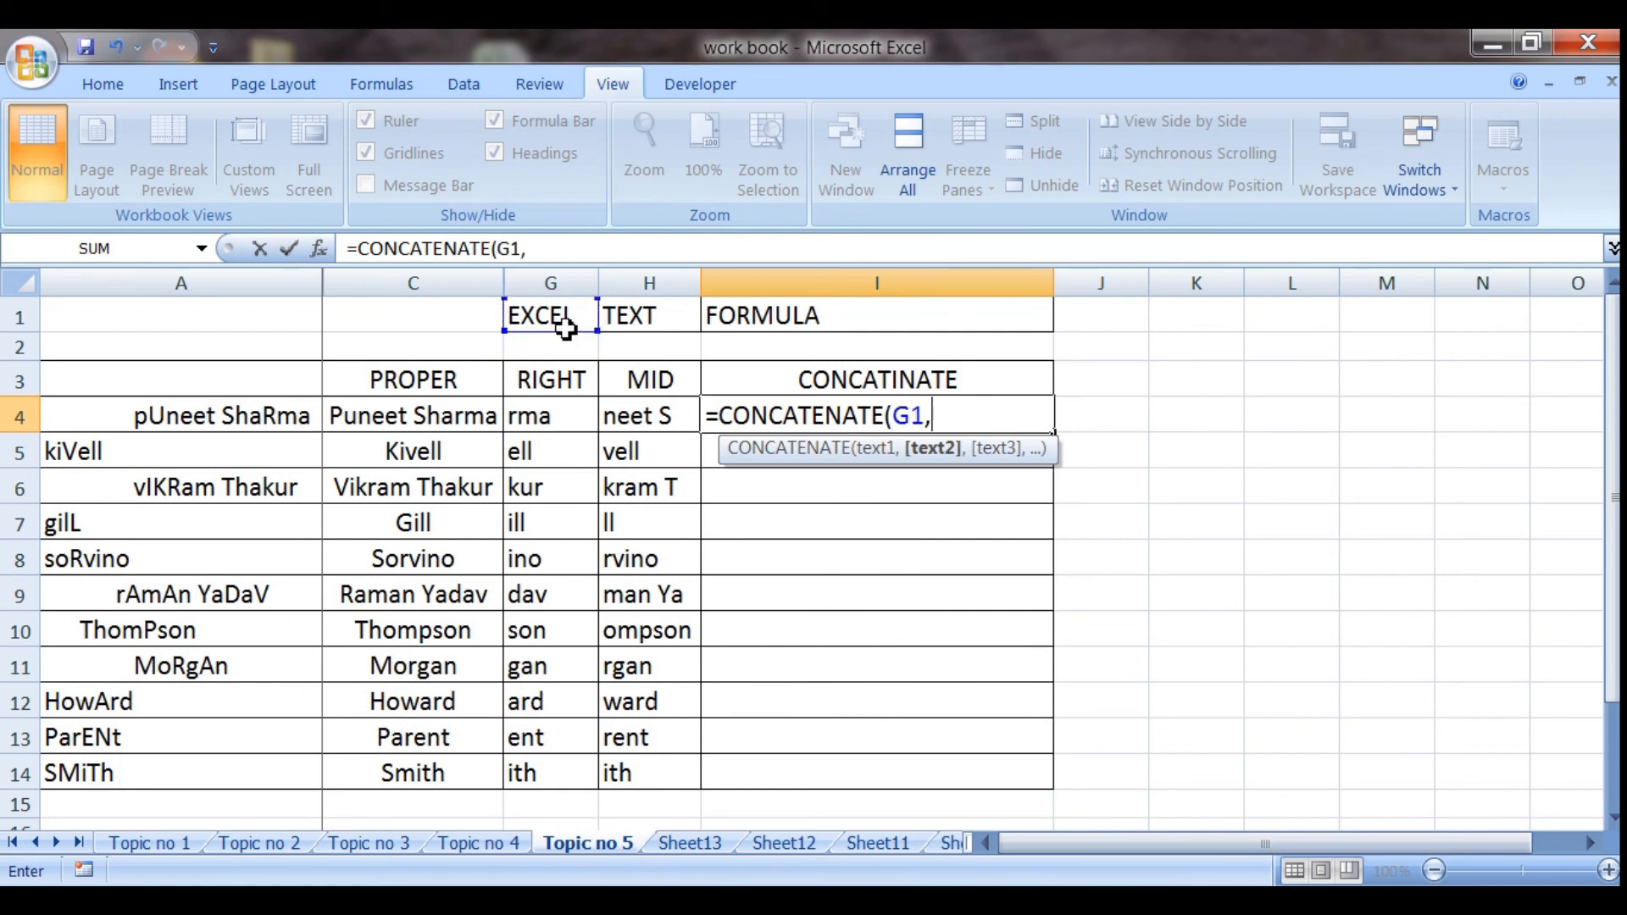
pyautogui.click(629, 320)
pyautogui.write(',')
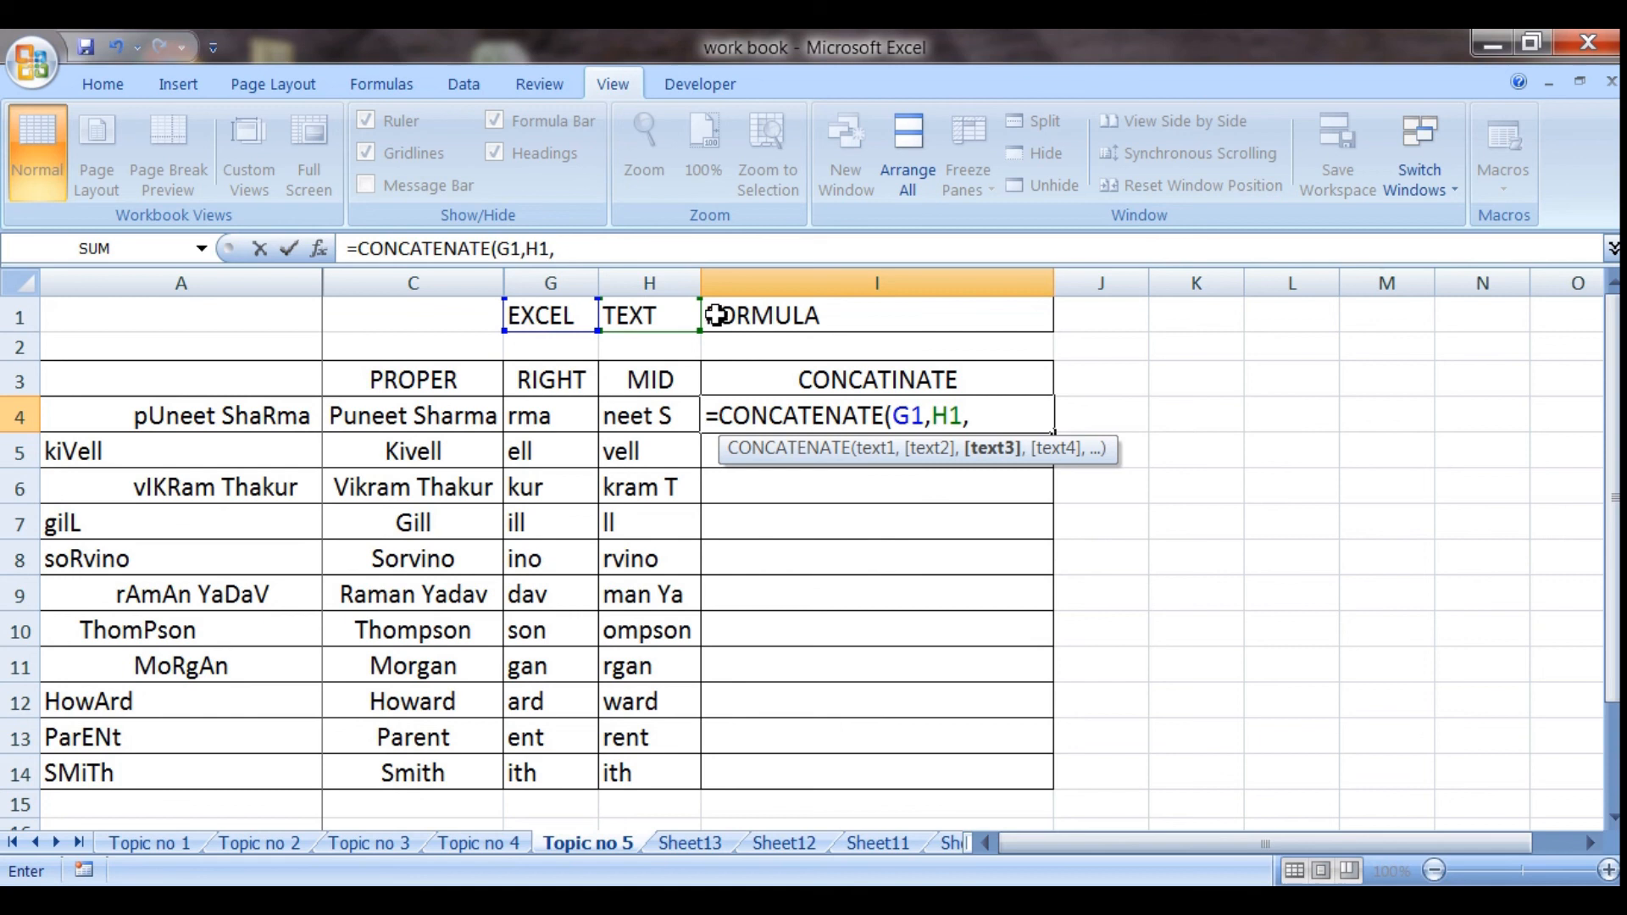
pyautogui.click(732, 314)
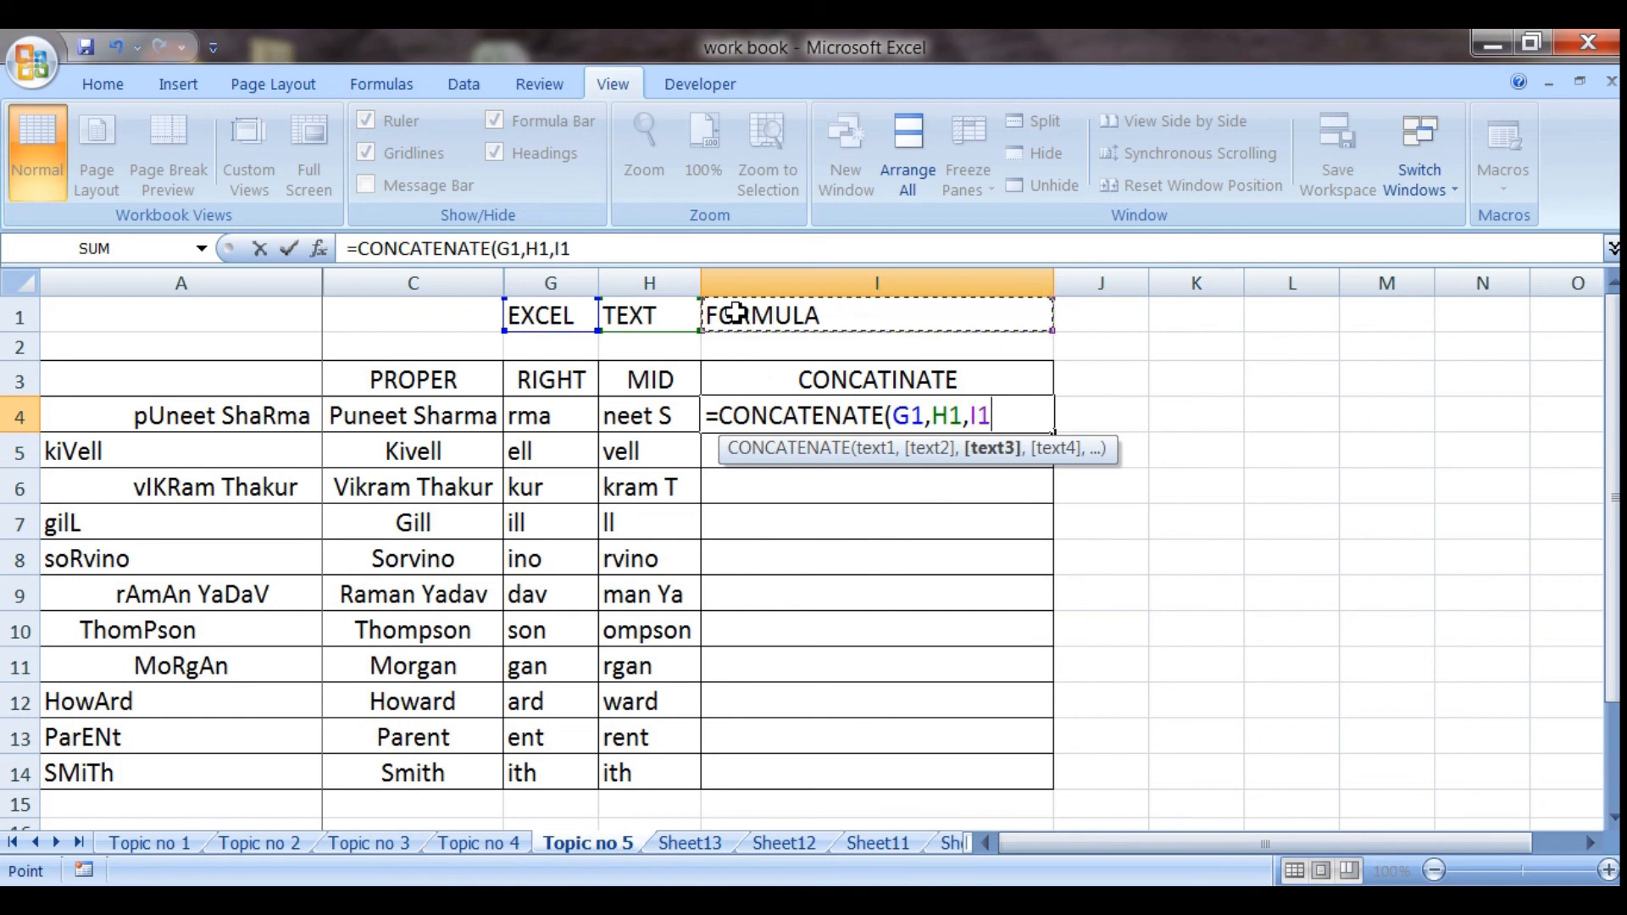
pyautogui.write(')')
pyautogui.press('Return')
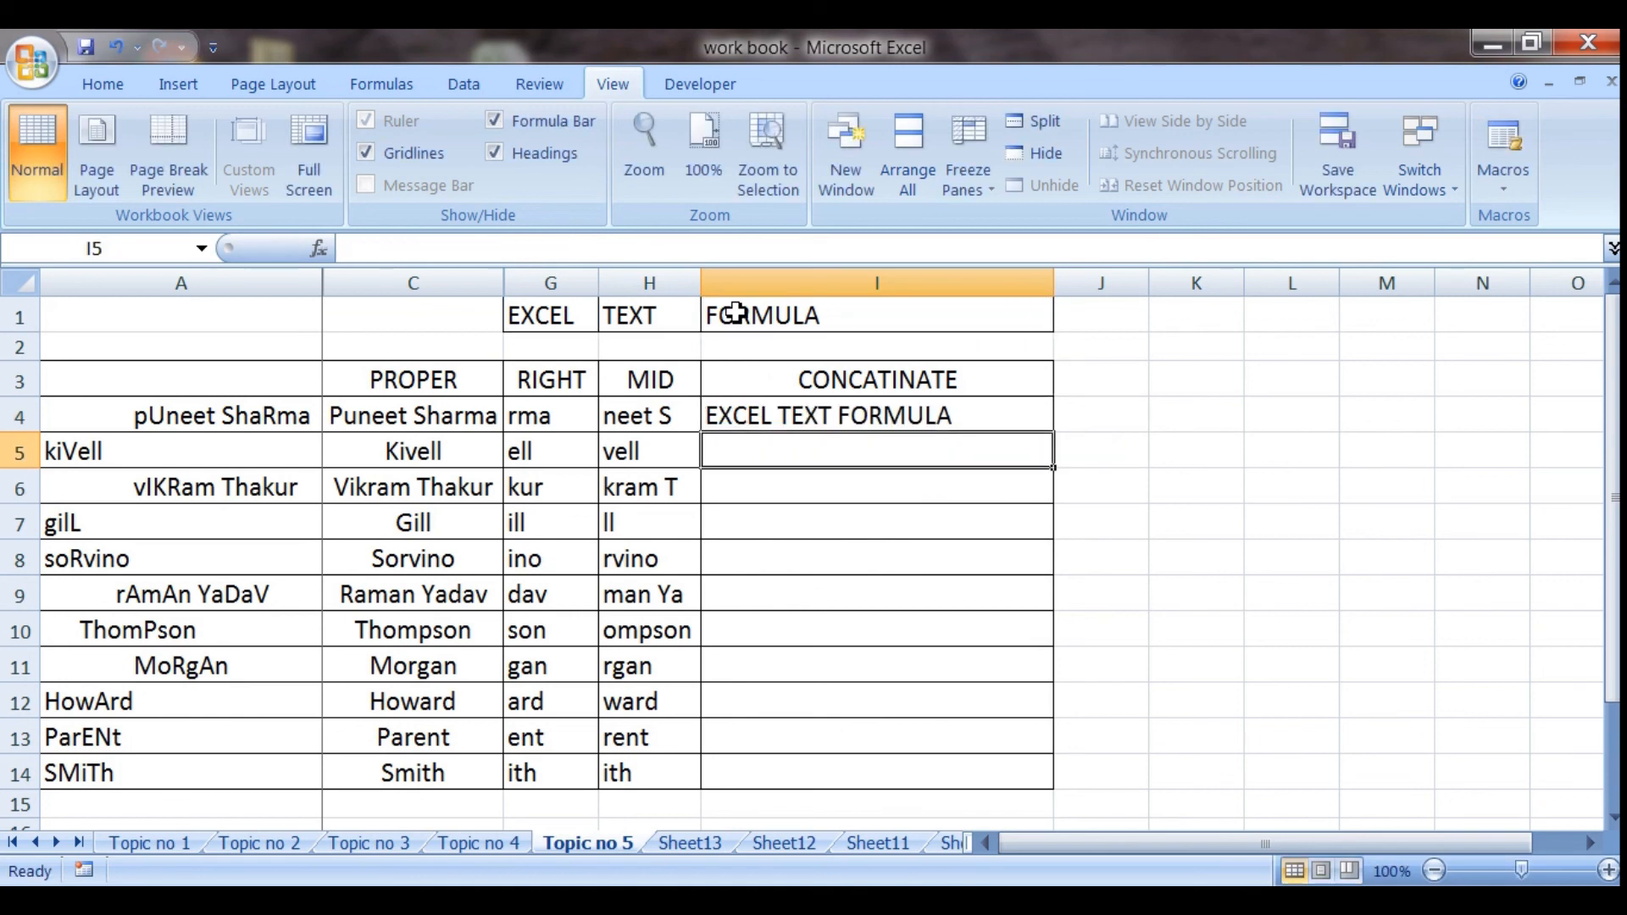